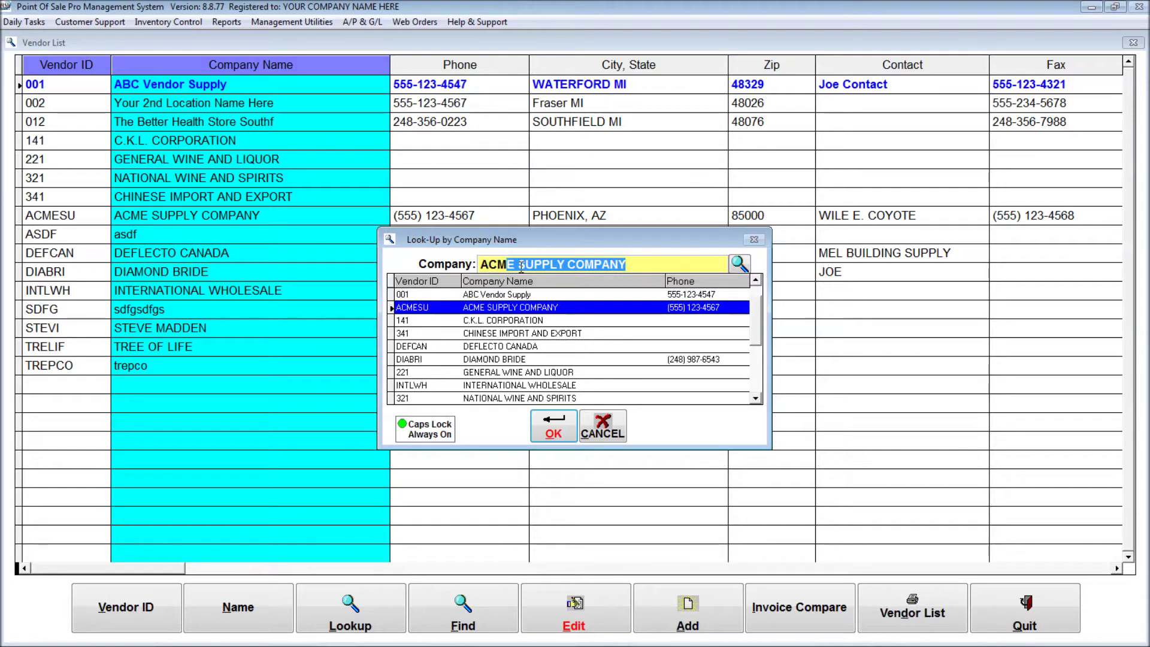
Step: Look up the vendor ACME SUPPLY COMPANY by company name and open its record
key("Return")
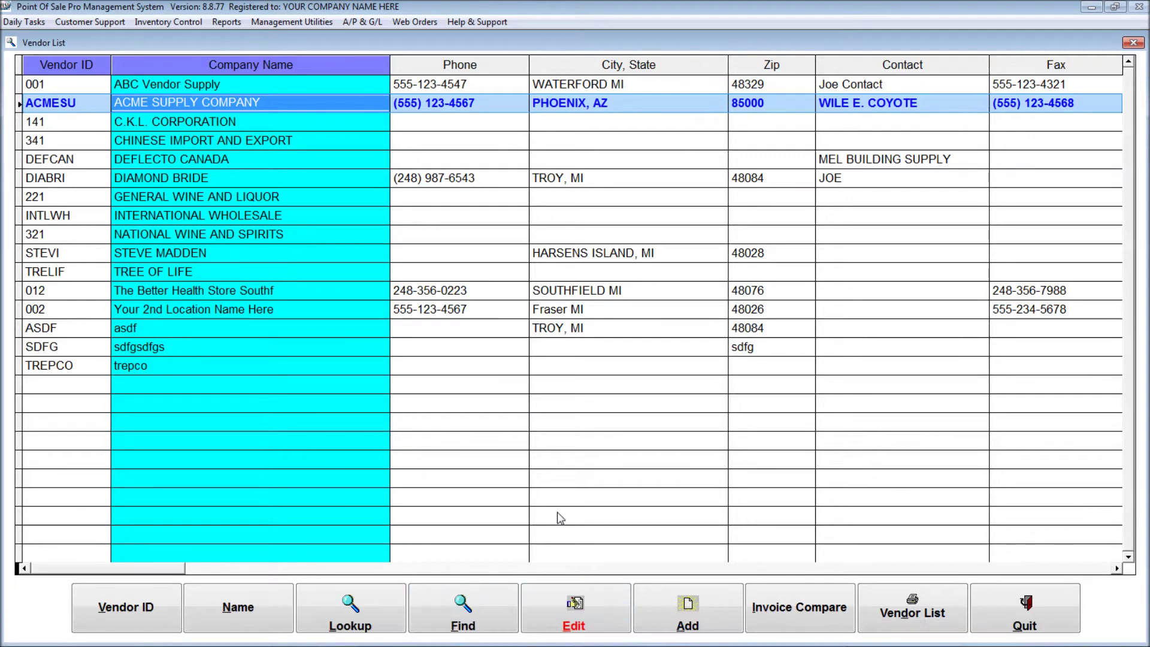
double_click(351, 105)
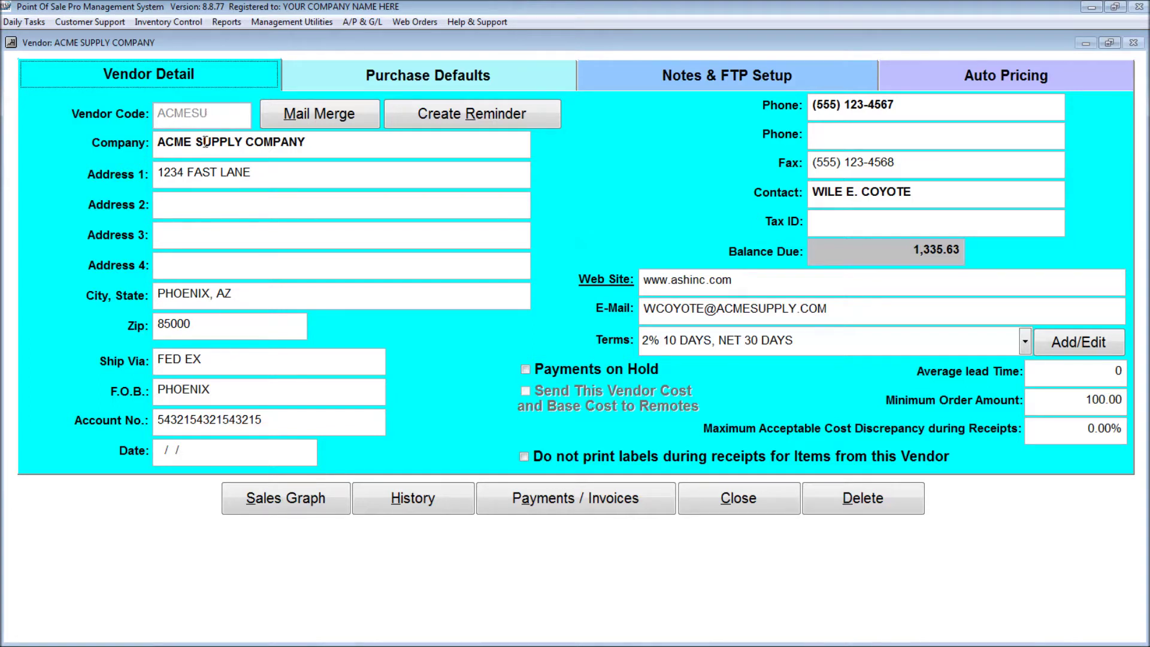
left_click(218, 174)
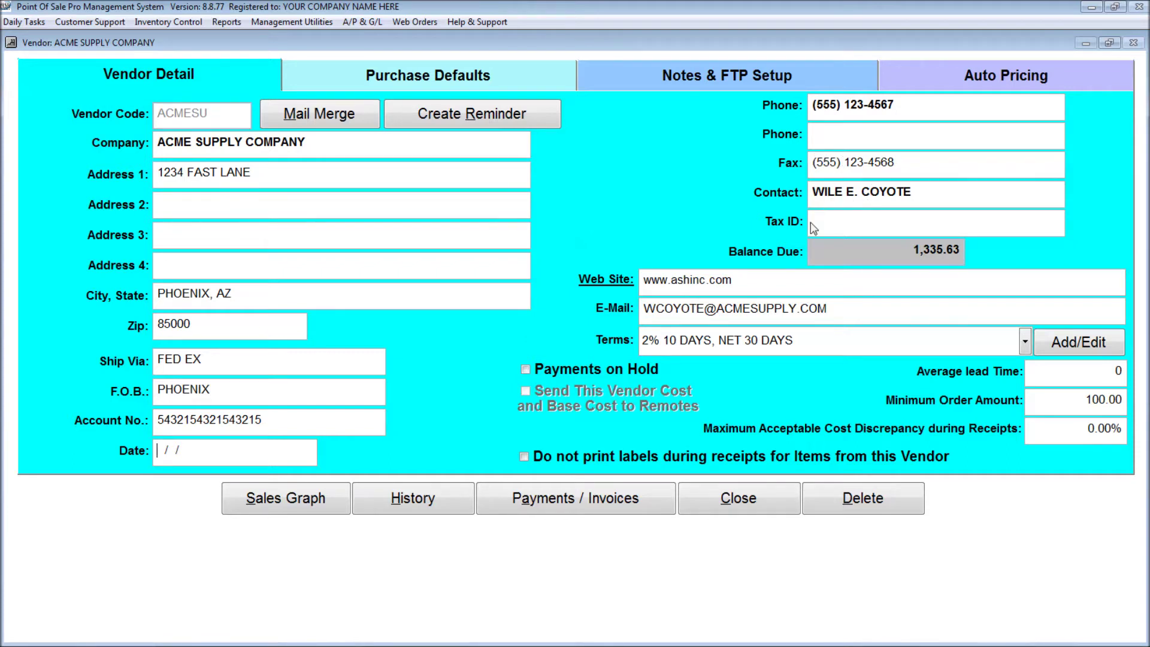
Step: Enter the vendor's tax ID and choose the payment terms 2% 10 DAYS, NET 30 DAYS
type("38-12345678")
left_click(1024, 342)
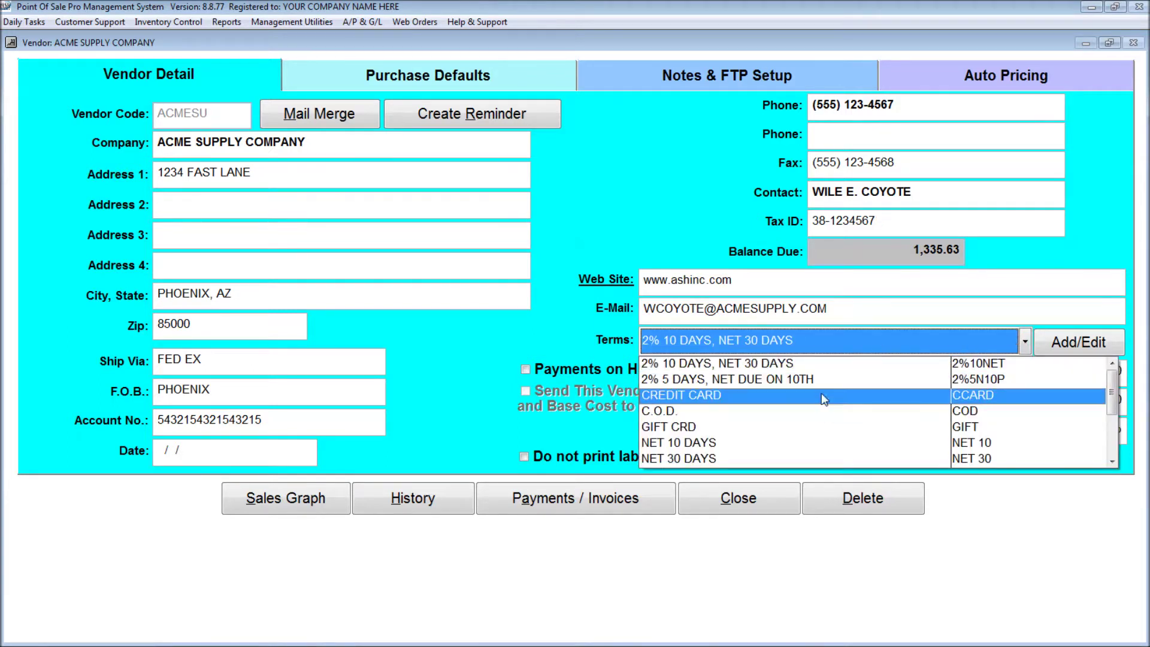
left_click(822, 368)
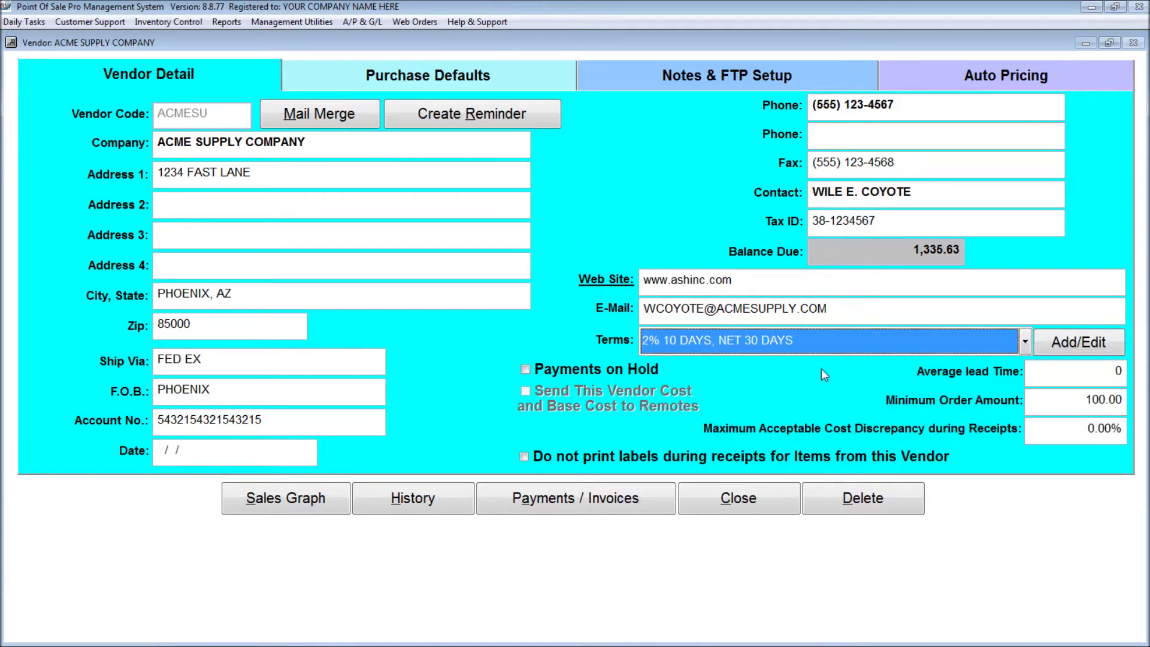
Step: View the list of available payment terms, close it, and set the vendor's average lead time to 7
left_click(1073, 348)
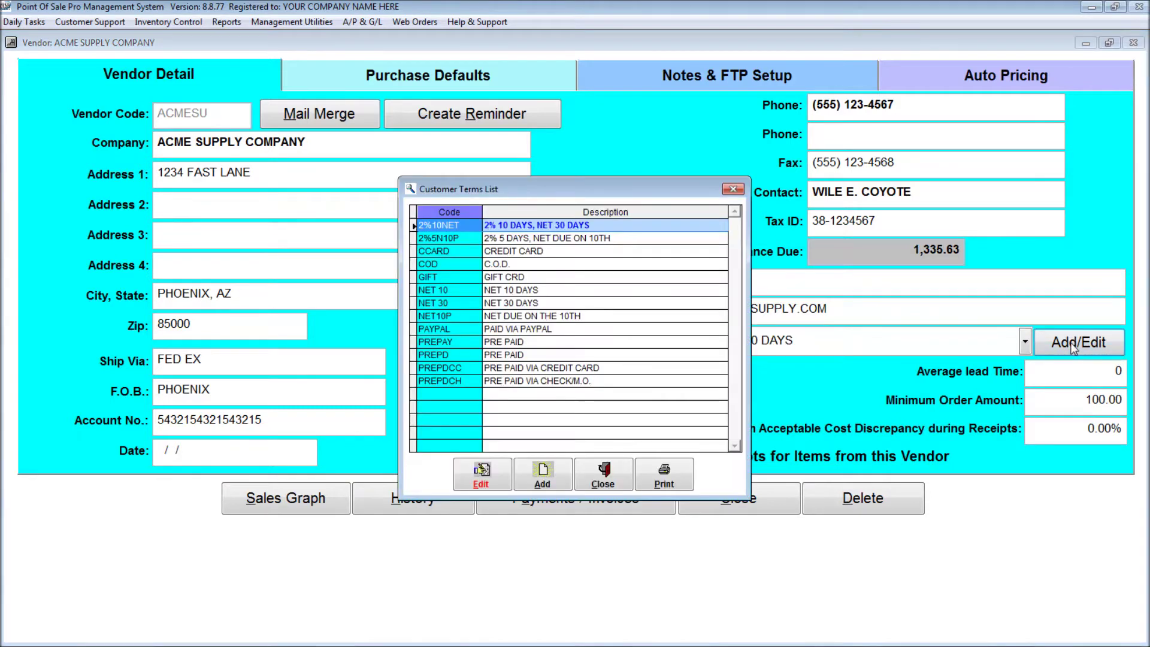
left_click(603, 473)
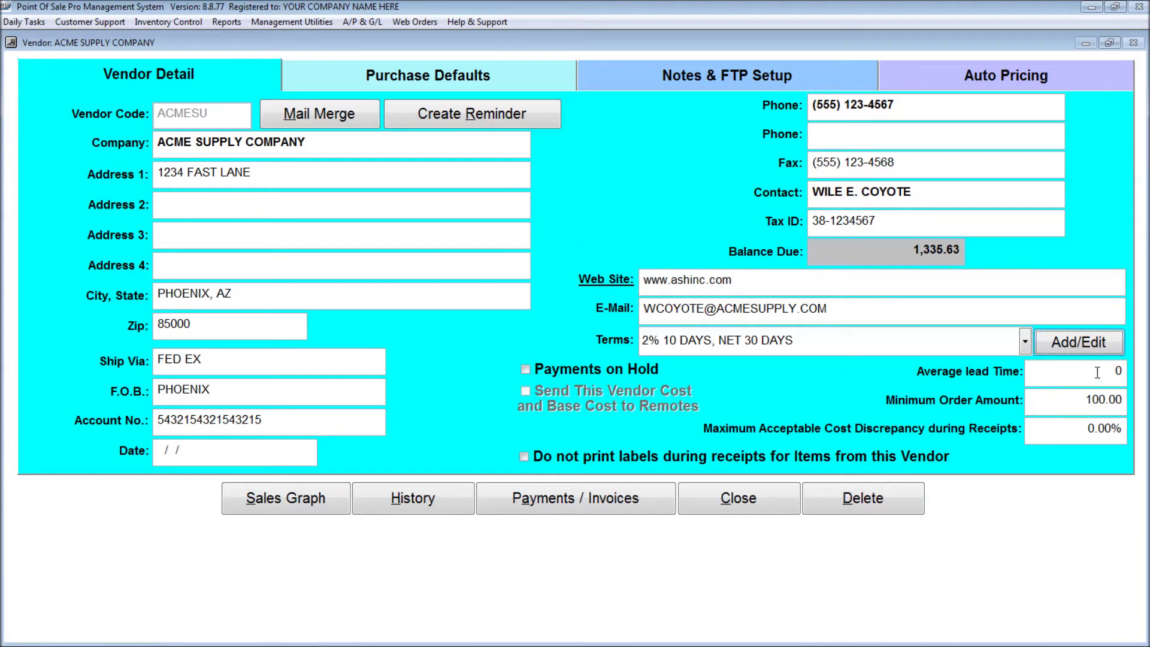
left_click(1117, 369)
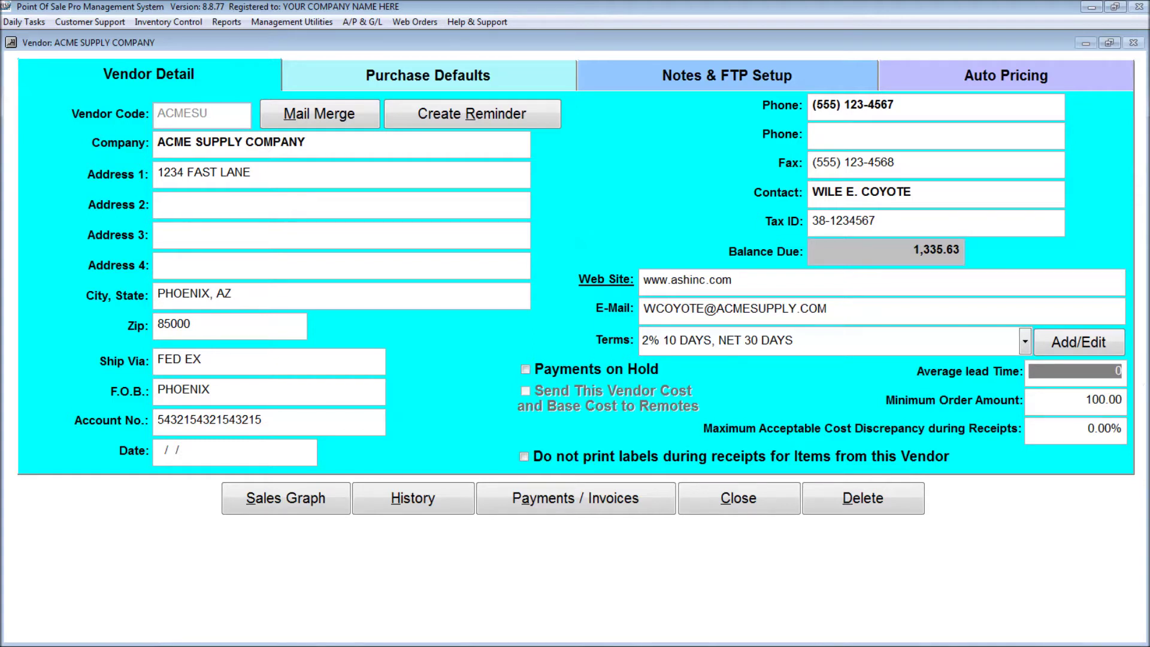
type("7")
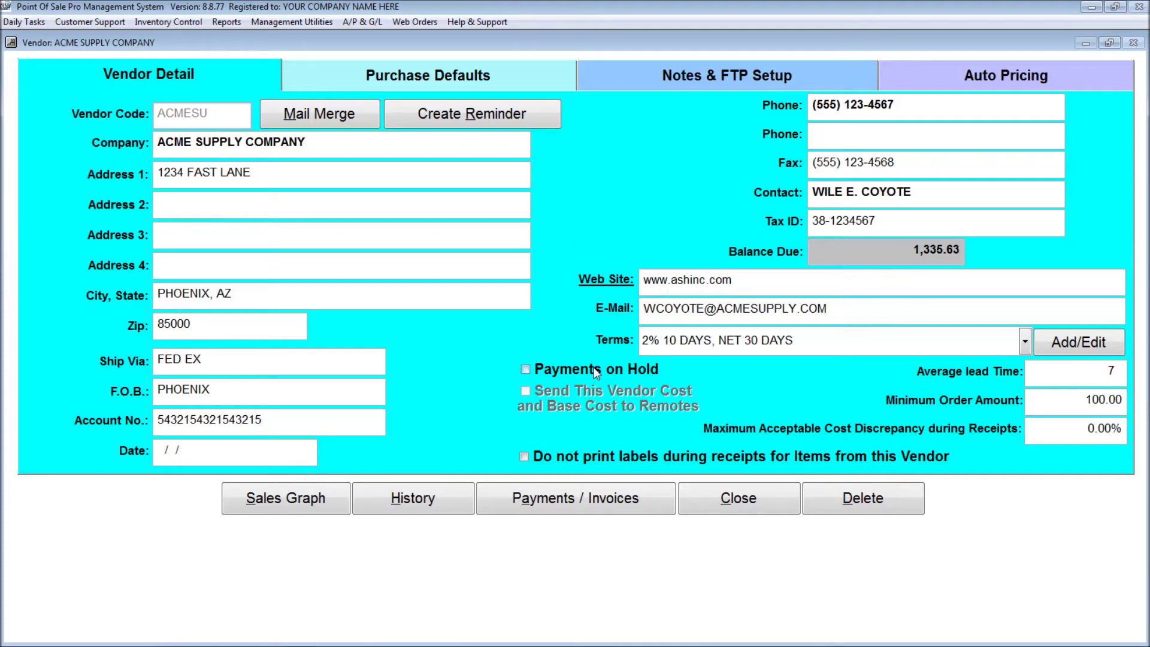
Step: Try the Payments on Hold and Do not print labels during receipts options, switching each on and back off
left_click(573, 373)
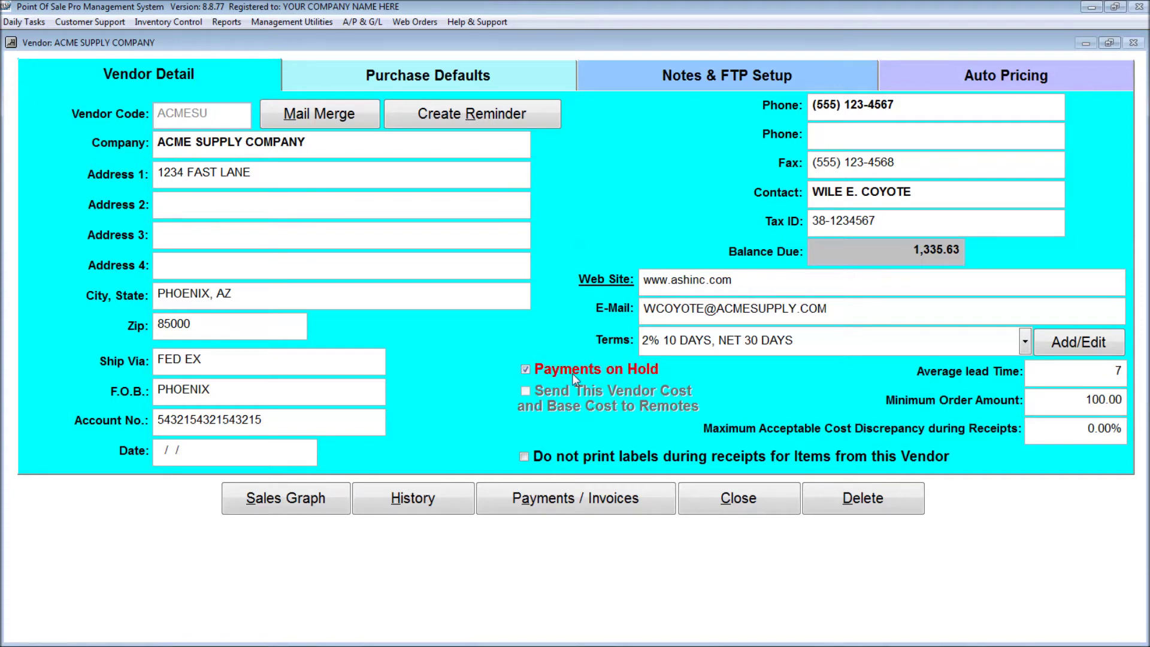
left_click(572, 372)
left_click(537, 456)
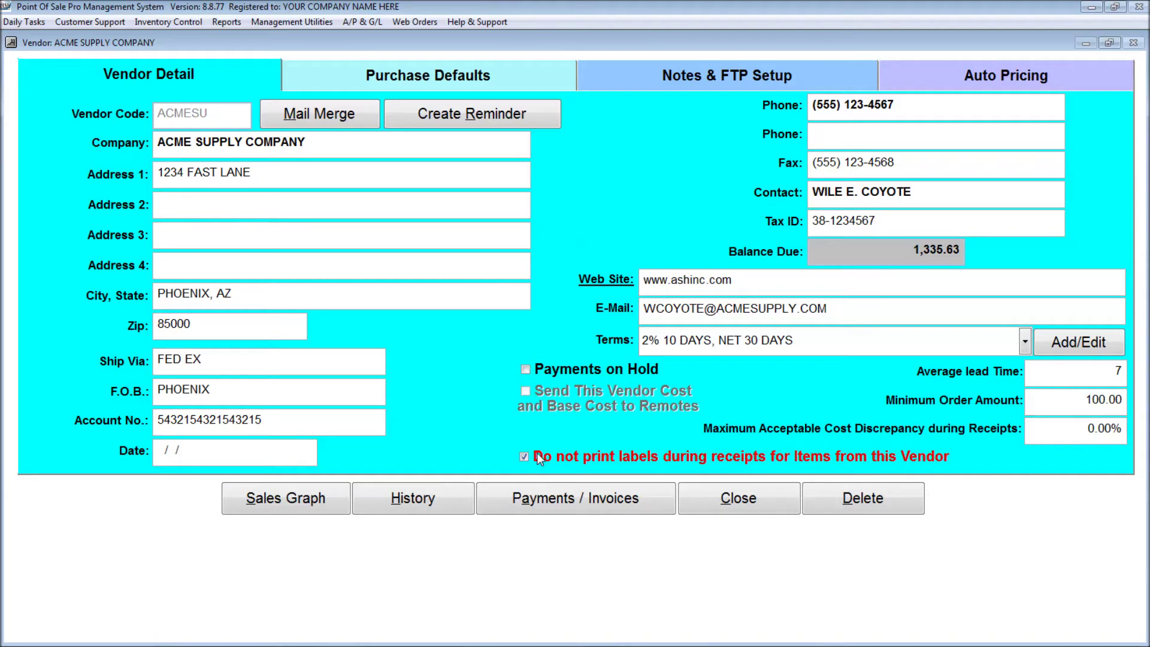
left_click(538, 455)
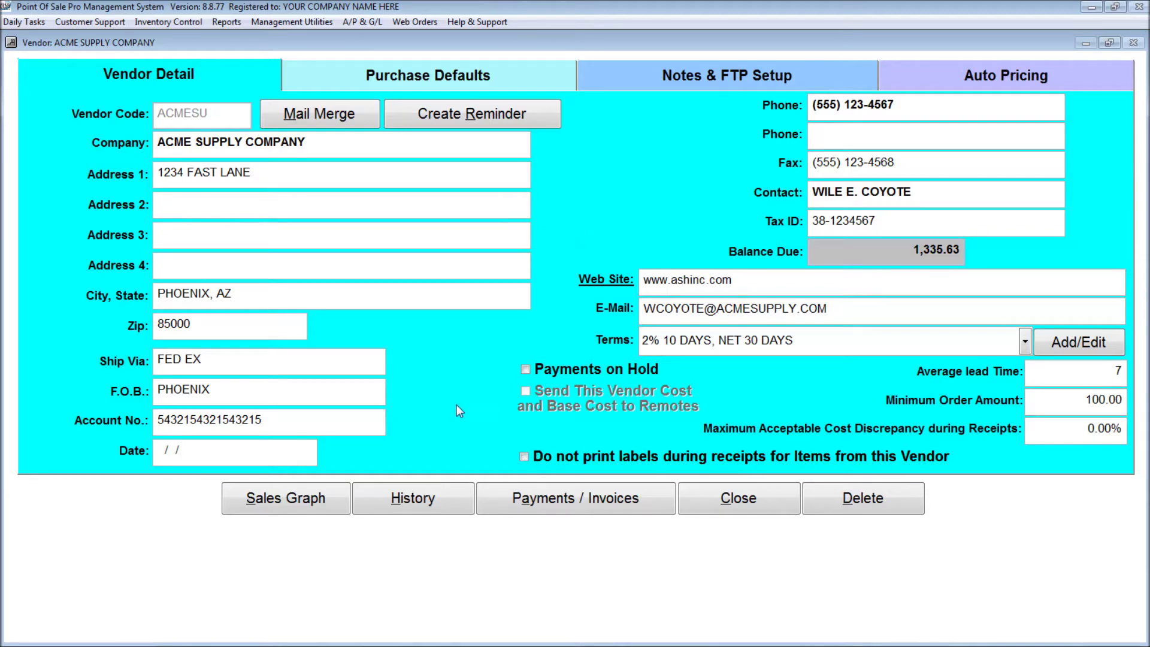
Step: Start a new reminder about this vendor and select two staff members as its recipients
left_click(462, 113)
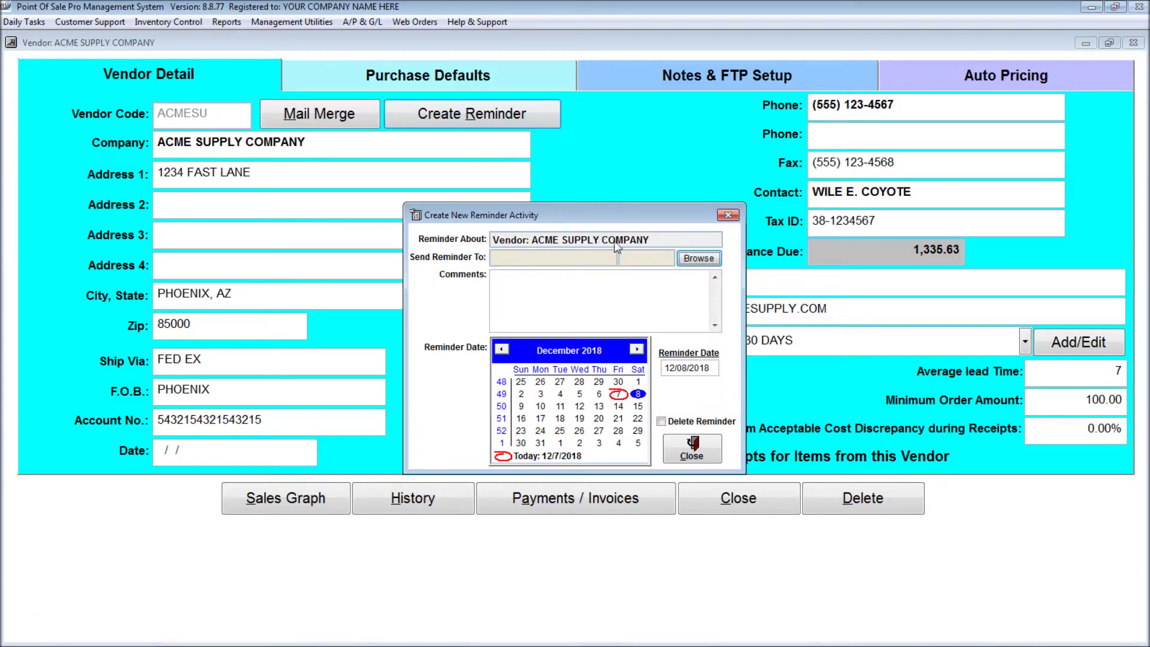
left_click(691, 258)
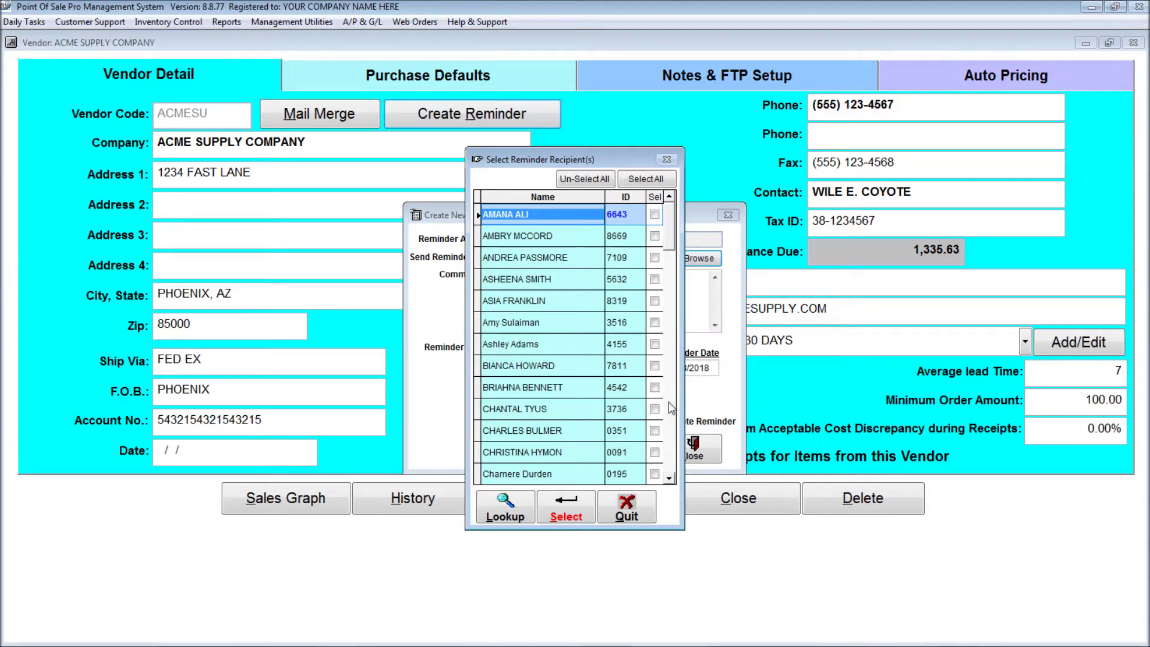
left_click(671, 410)
left_click(671, 407)
left_click(671, 407)
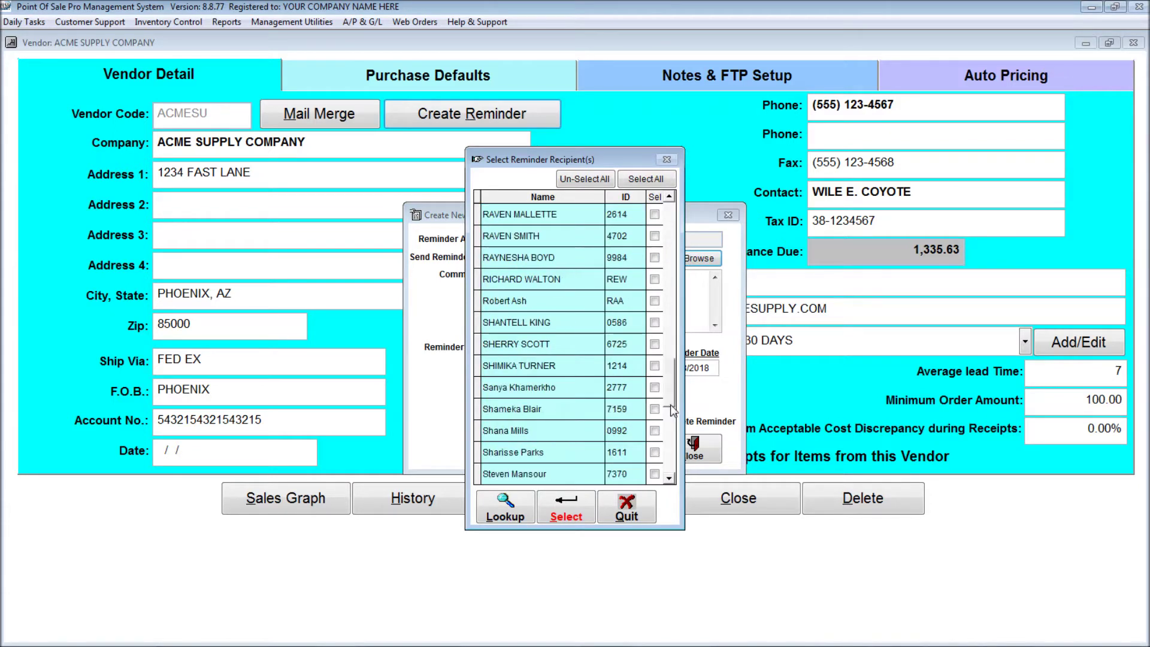
left_click(532, 300)
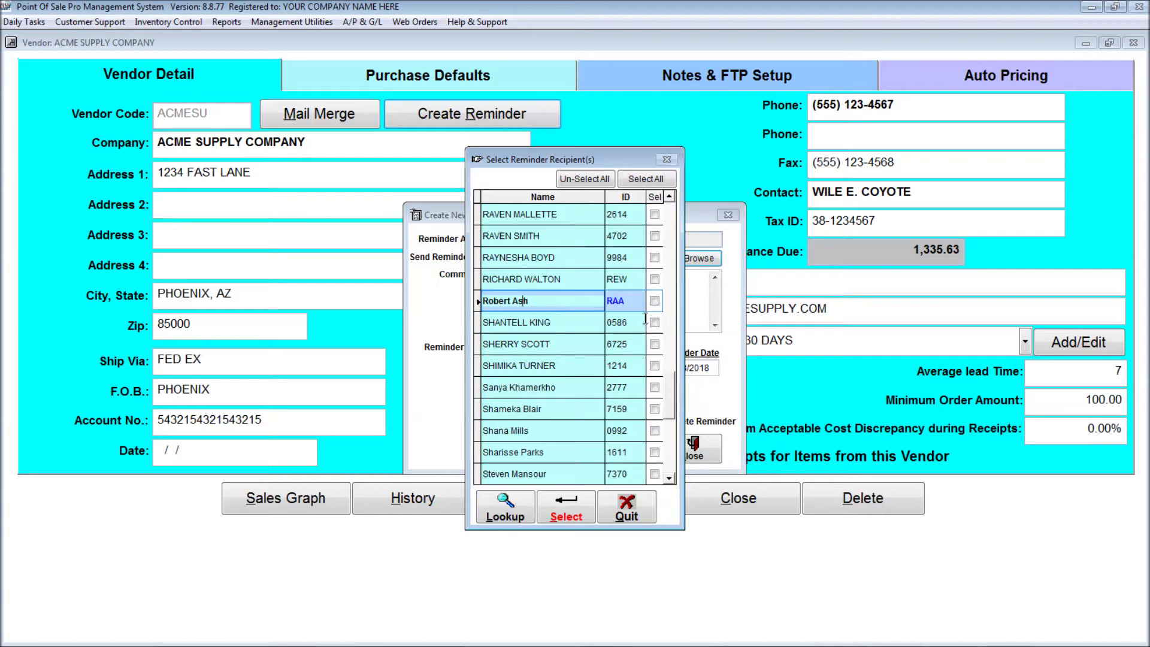
left_click(657, 303)
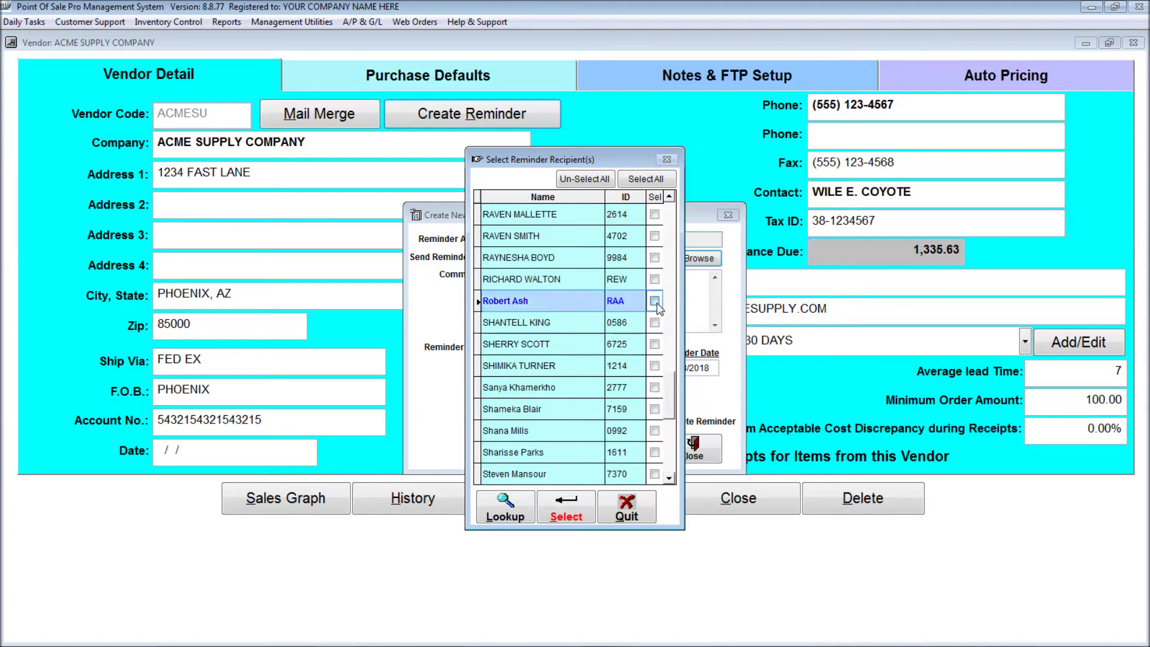
left_click(656, 387)
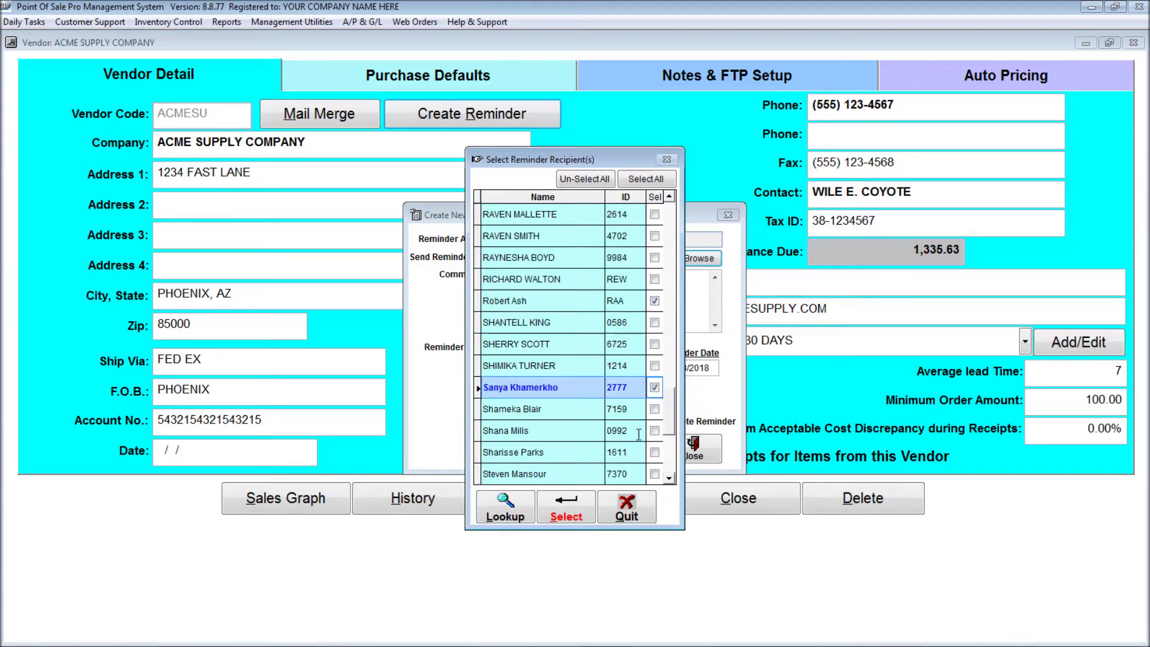
left_click(572, 513)
Step: Add the reminder comment "Make sure you follow up with this vendor", date it 12/20/2018, and close the reminder
left_click(514, 298)
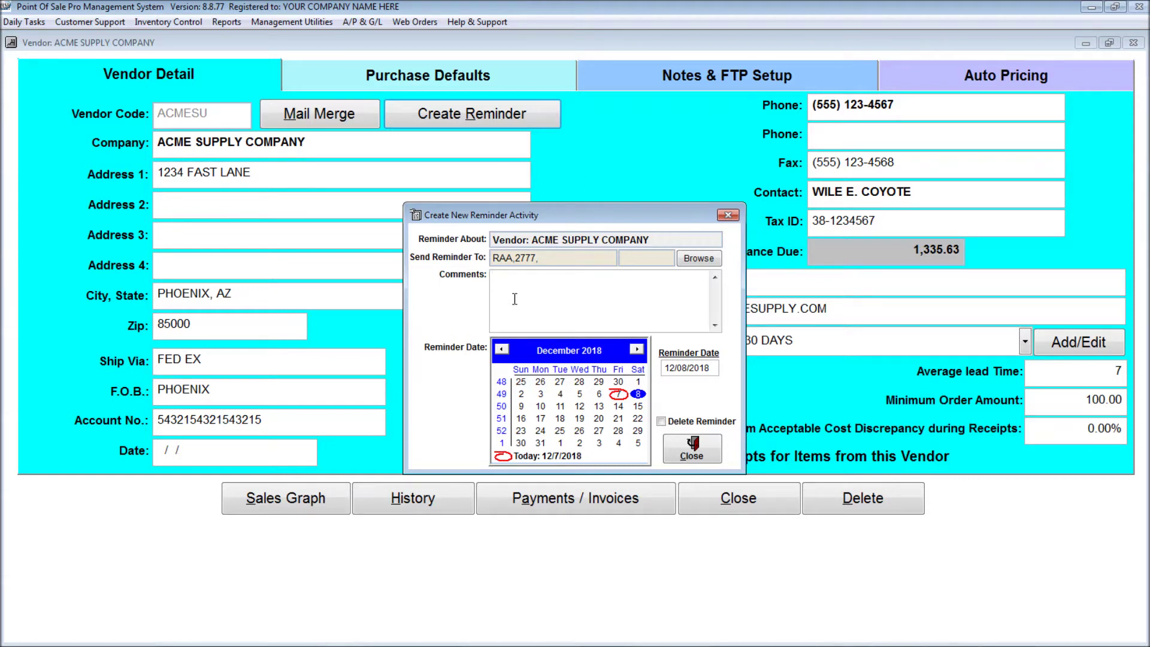
type("Make sure you follow up with this vendor")
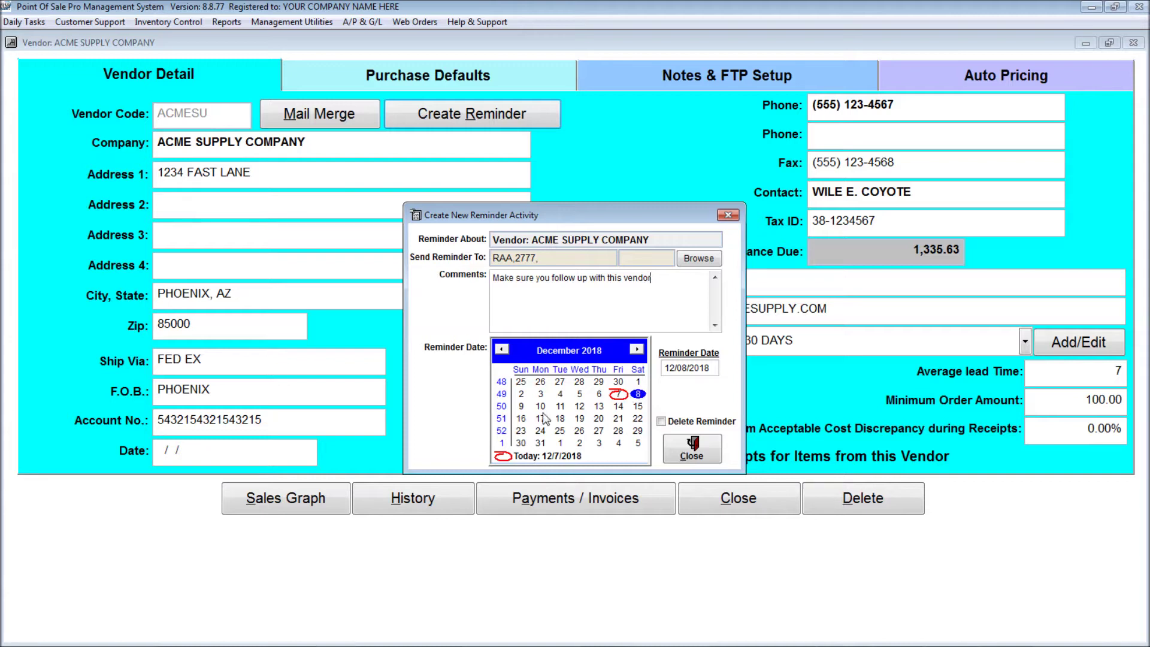
left_click(599, 419)
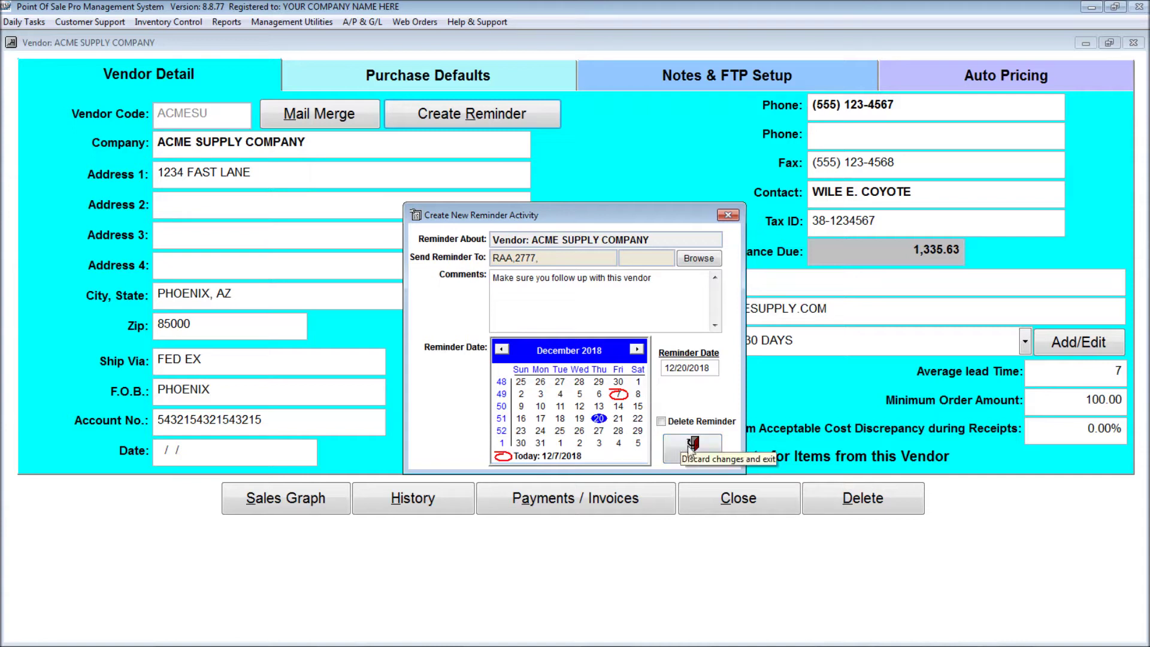
left_click(692, 446)
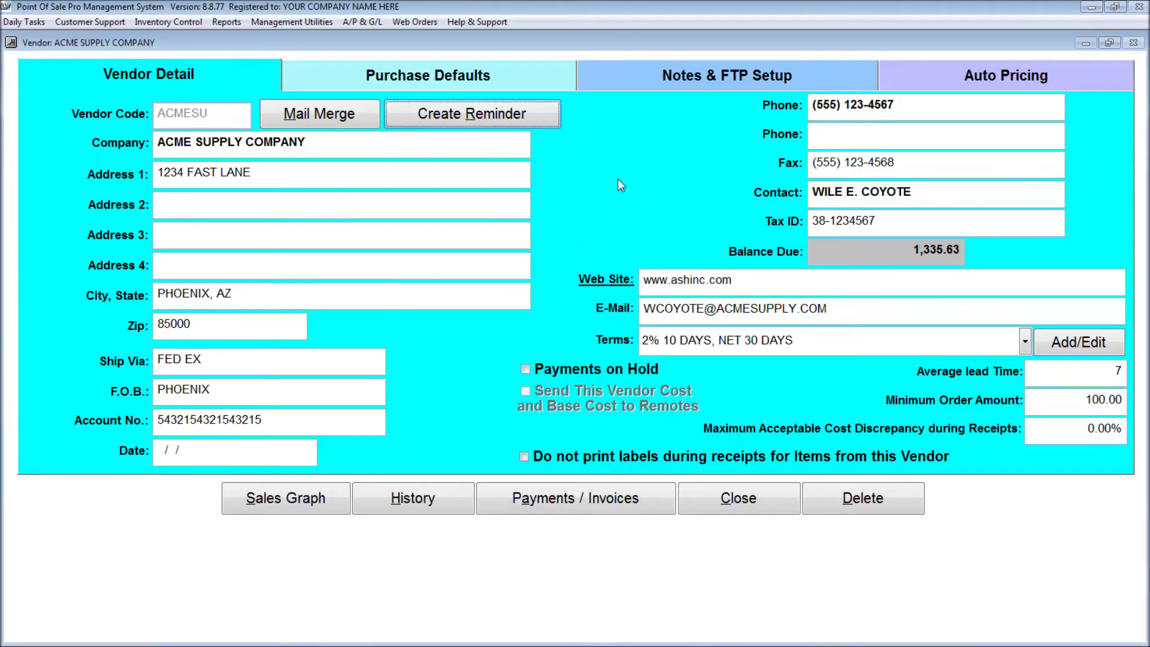
Step: Compare the vendor's main address with the Pay To address in Purchase Defaults and copy the Pay To information from Vendor Detail
left_click(437, 76)
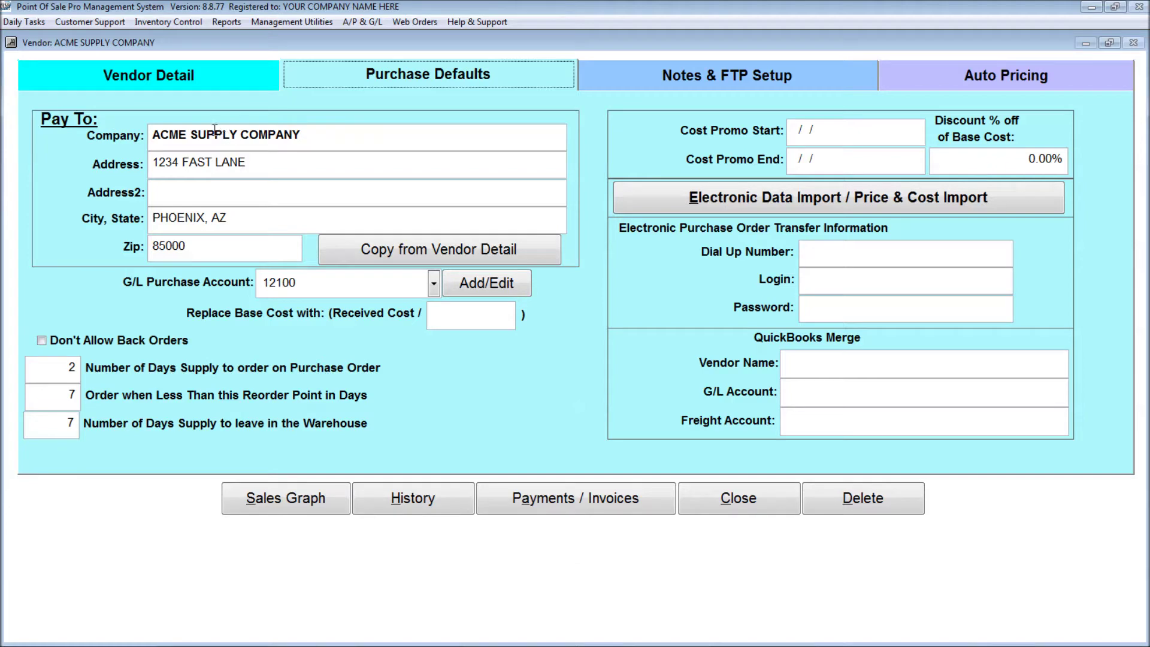
left_click(154, 79)
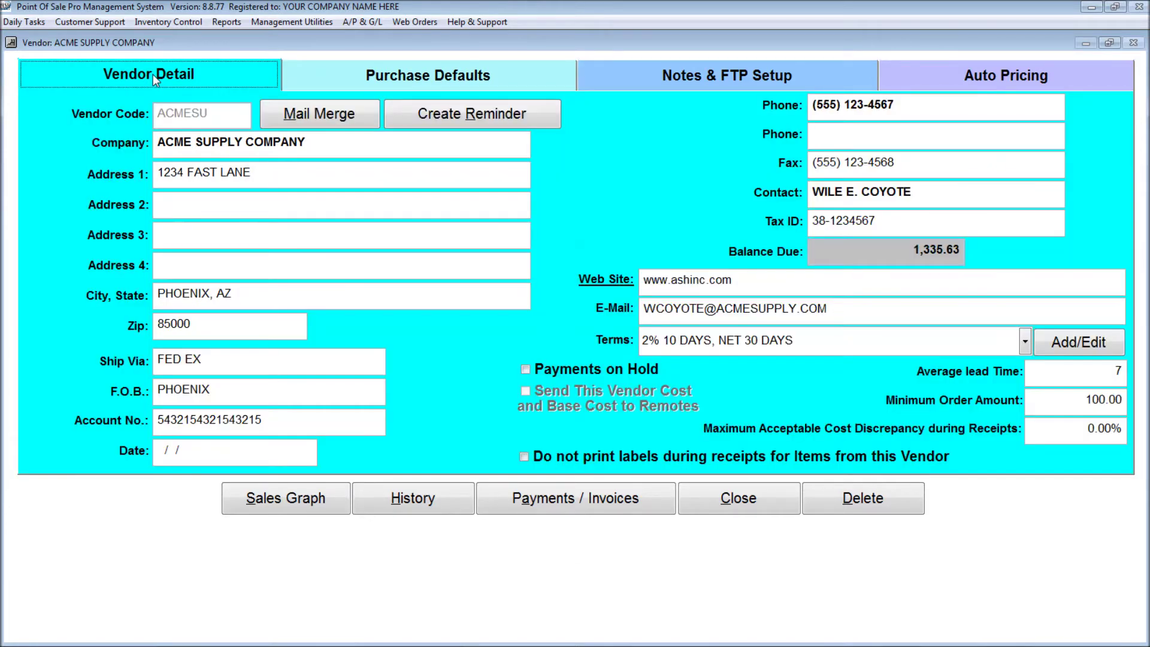
left_click(335, 72)
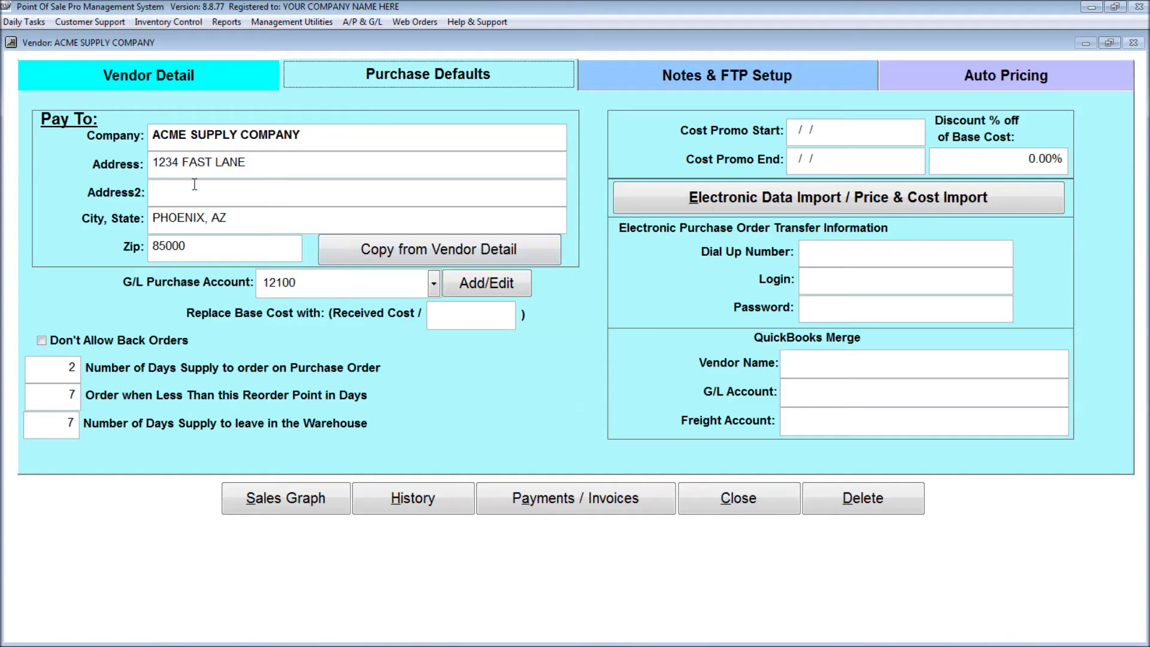
left_click(185, 84)
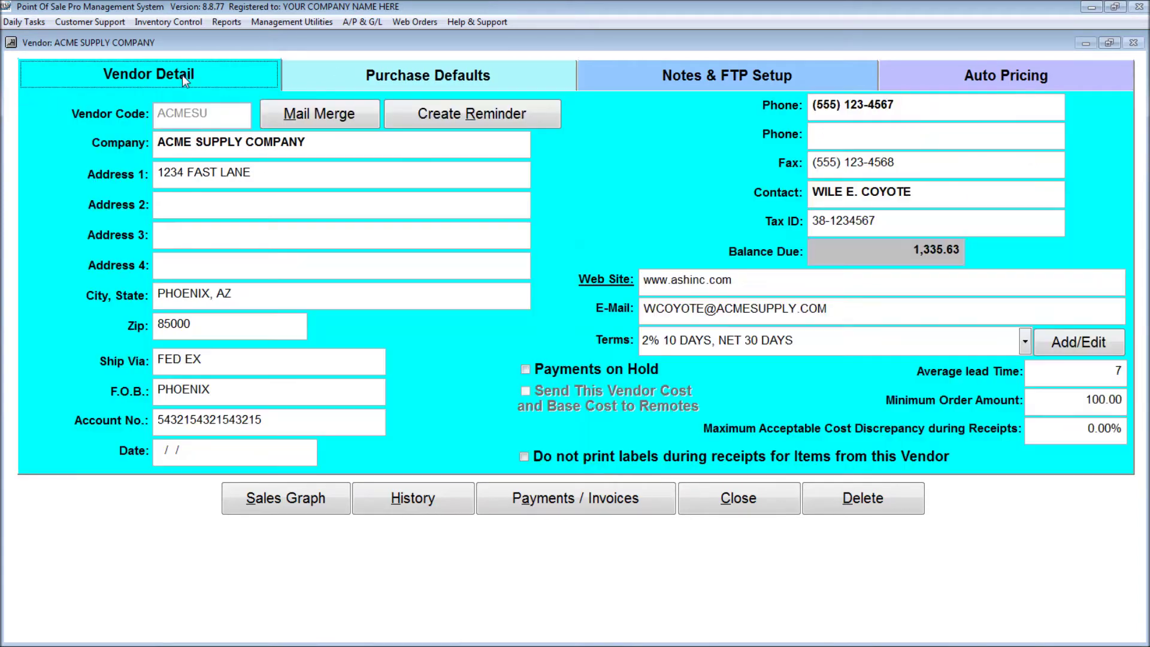
left_click(328, 70)
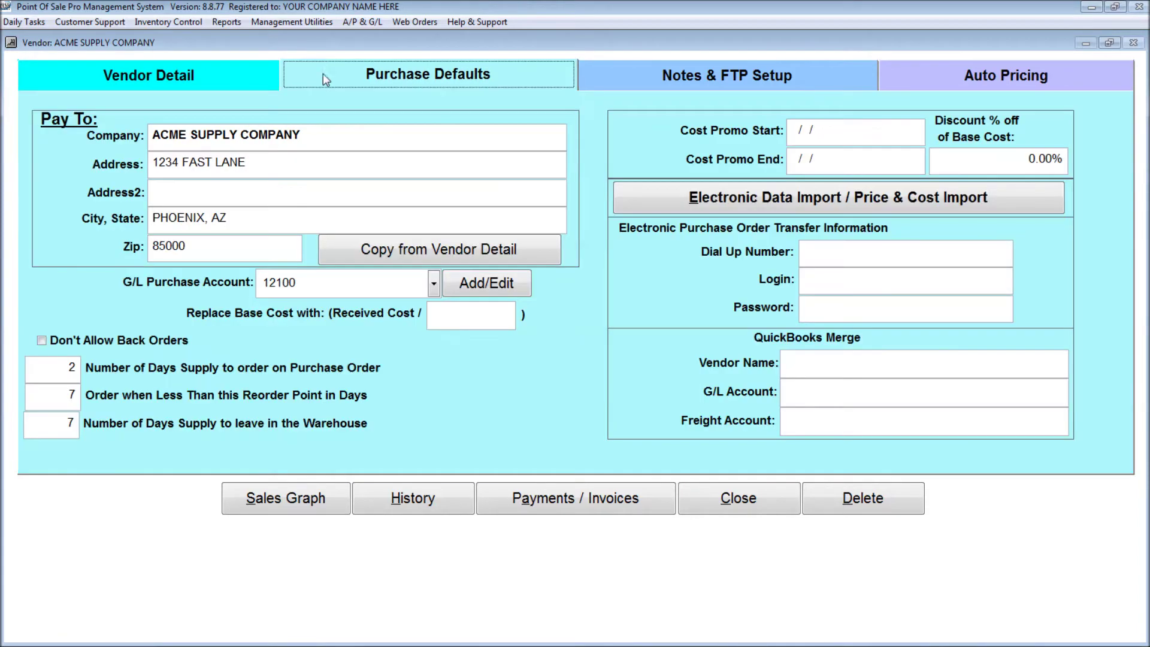
left_click(413, 250)
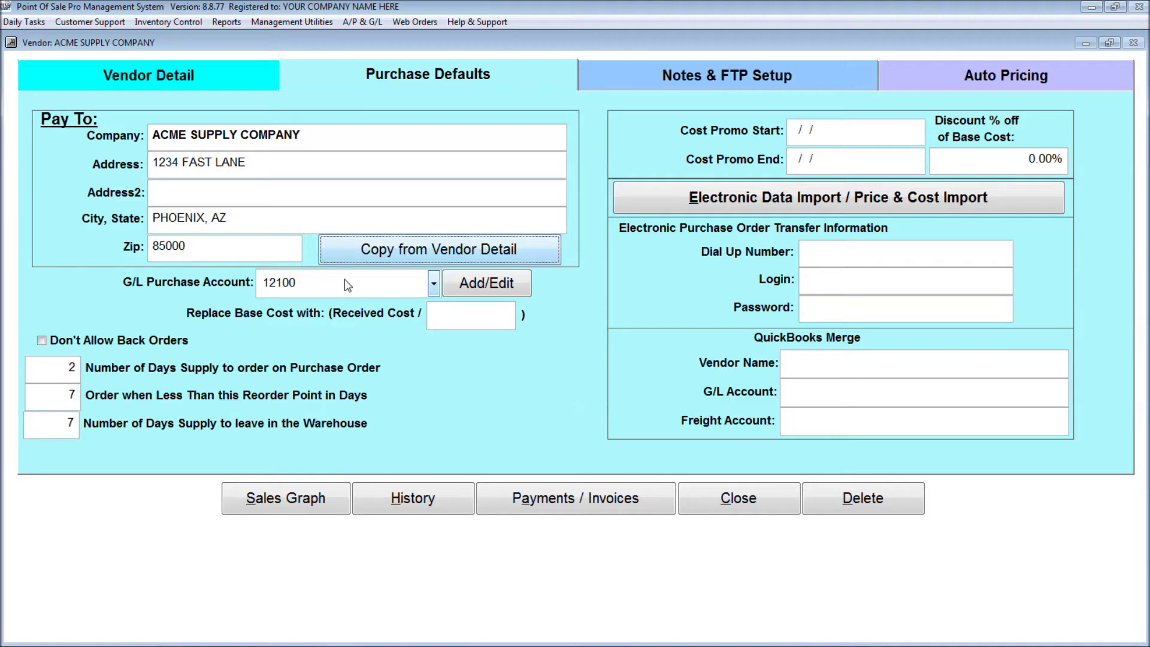
Step: Set the G/L purchase account to 12050 Inventory-Grocery Taxable and view the chart of accounts list before closing it
left_click(433, 283)
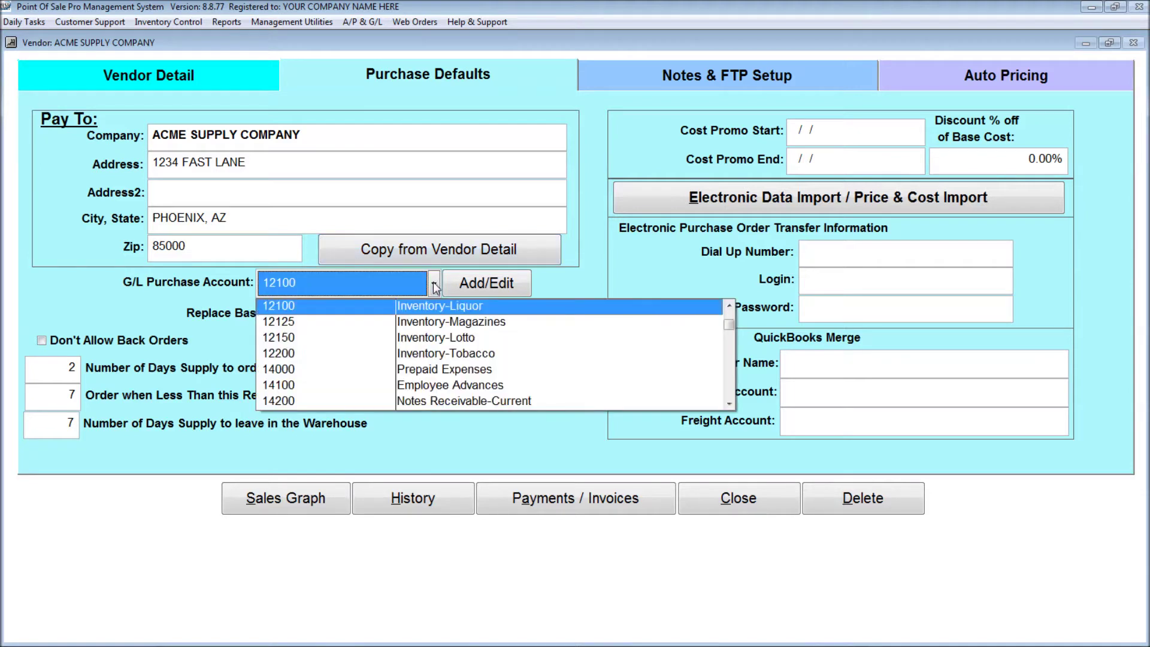
left_click(433, 284)
left_click(433, 283)
left_click(433, 283)
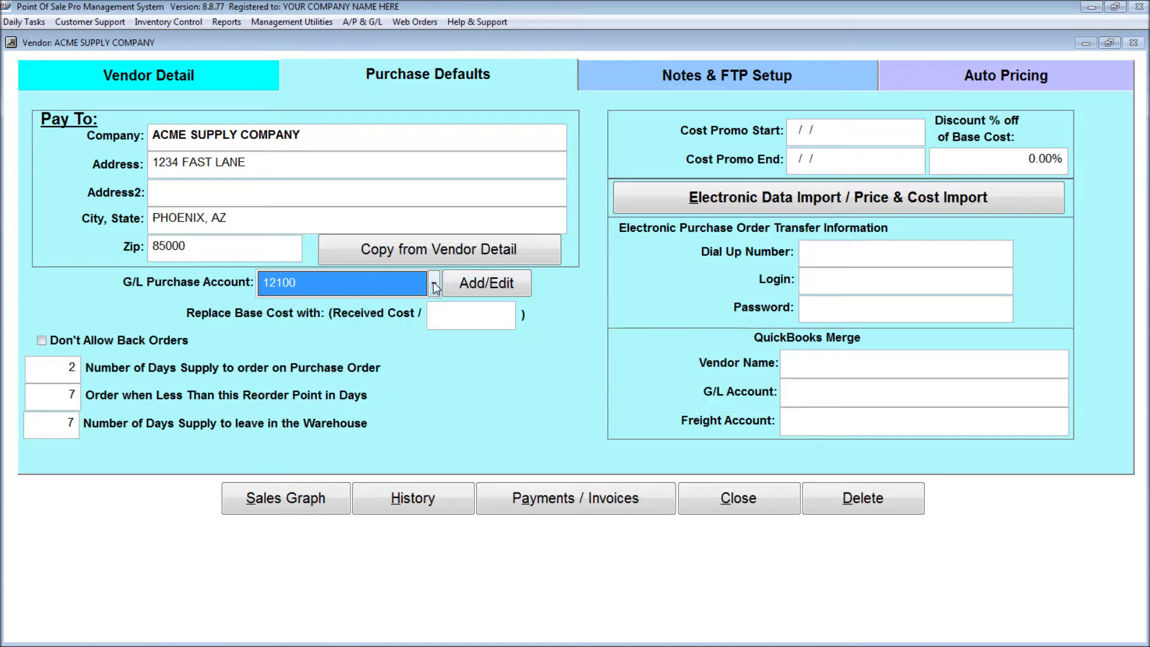
left_click(433, 284)
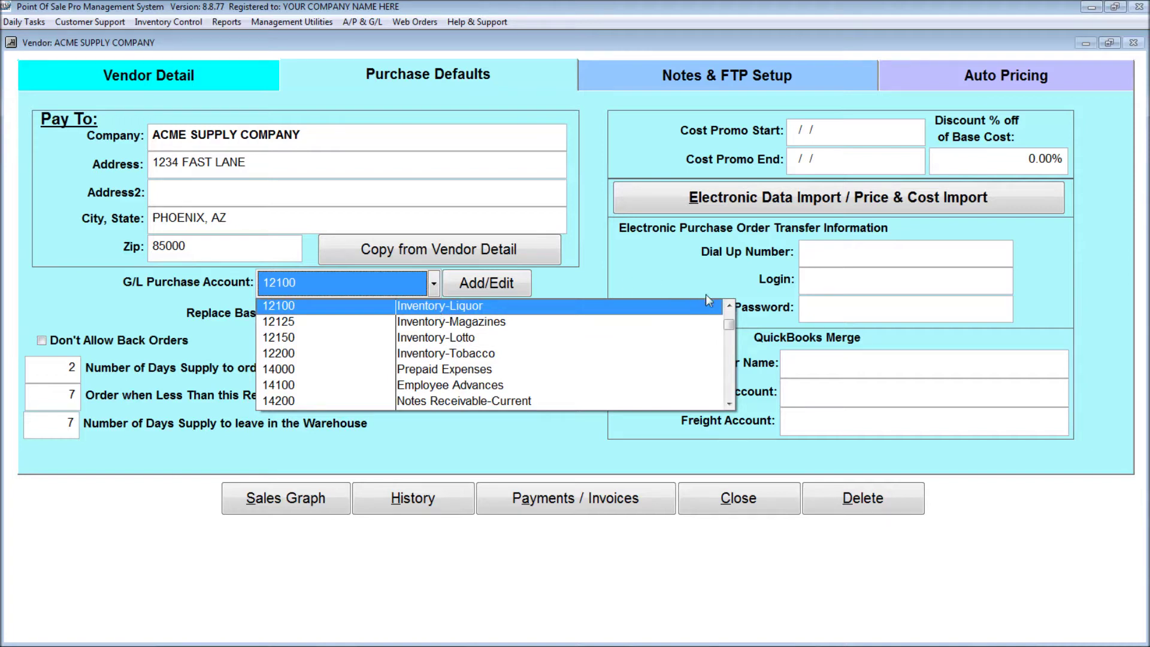
left_click(729, 307)
left_click(728, 307)
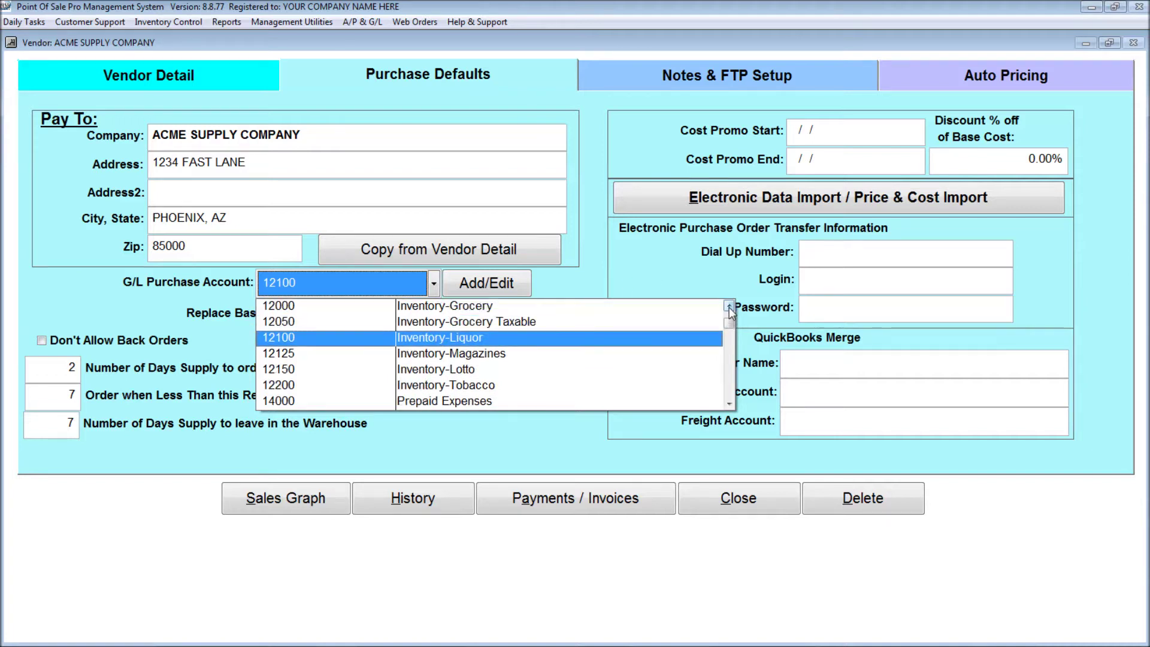
left_click(493, 322)
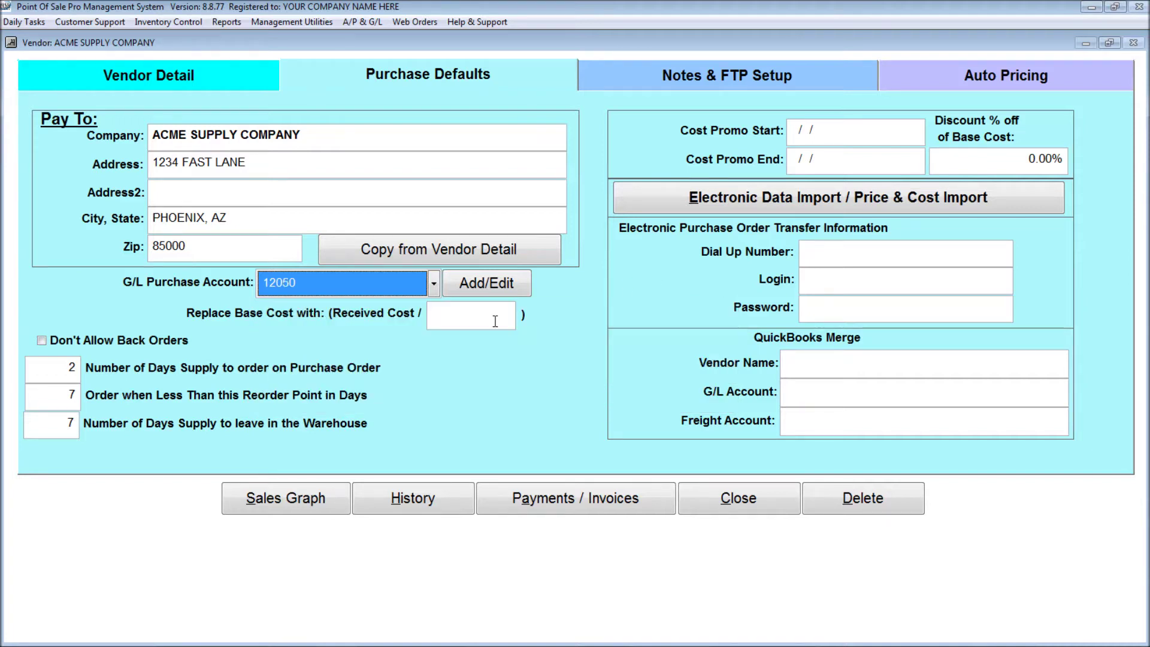
left_click(492, 282)
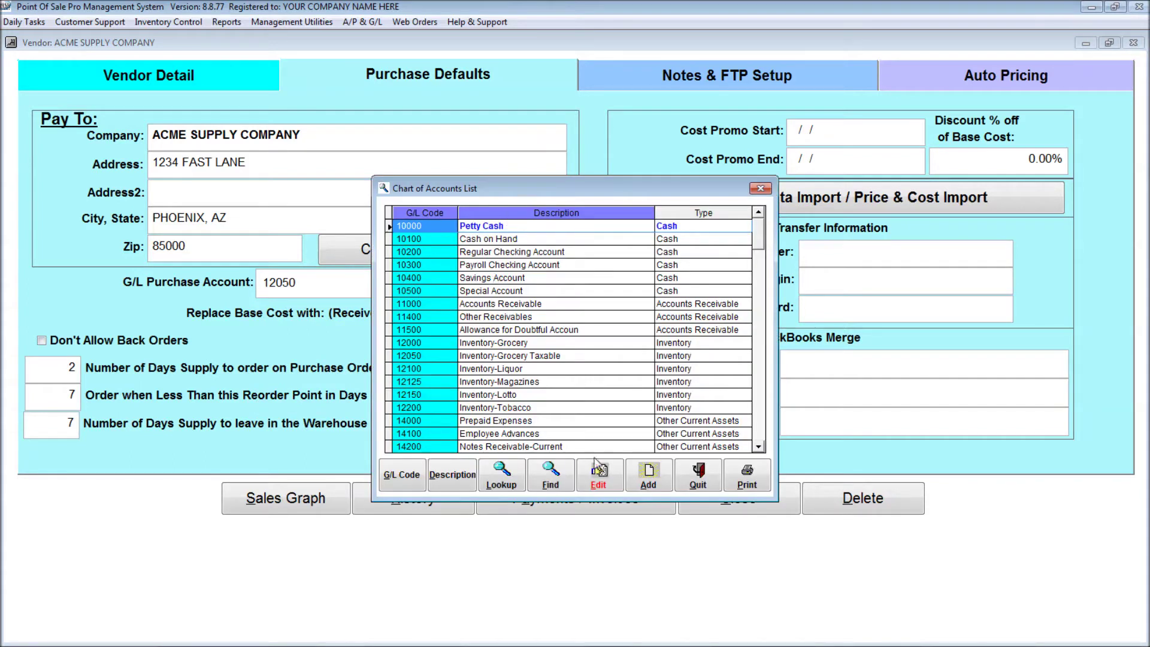
left_click(702, 478)
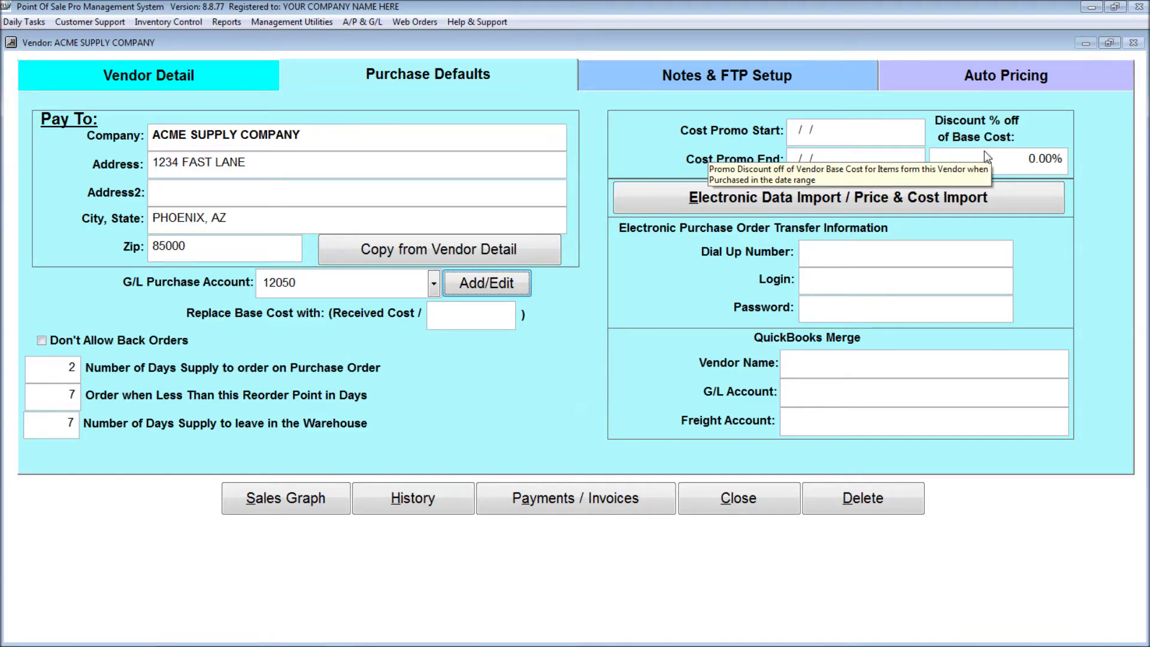
Step: Review the vendor's electronic data file format, close it, and view the notes and FTP setup
left_click(791, 201)
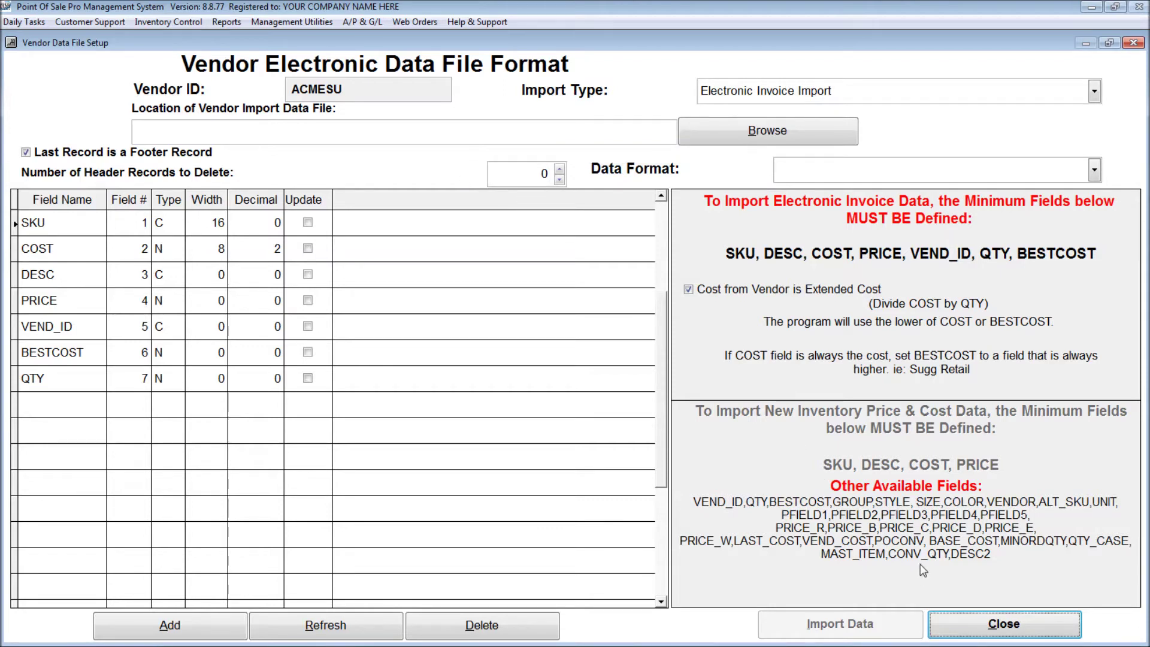
left_click(996, 629)
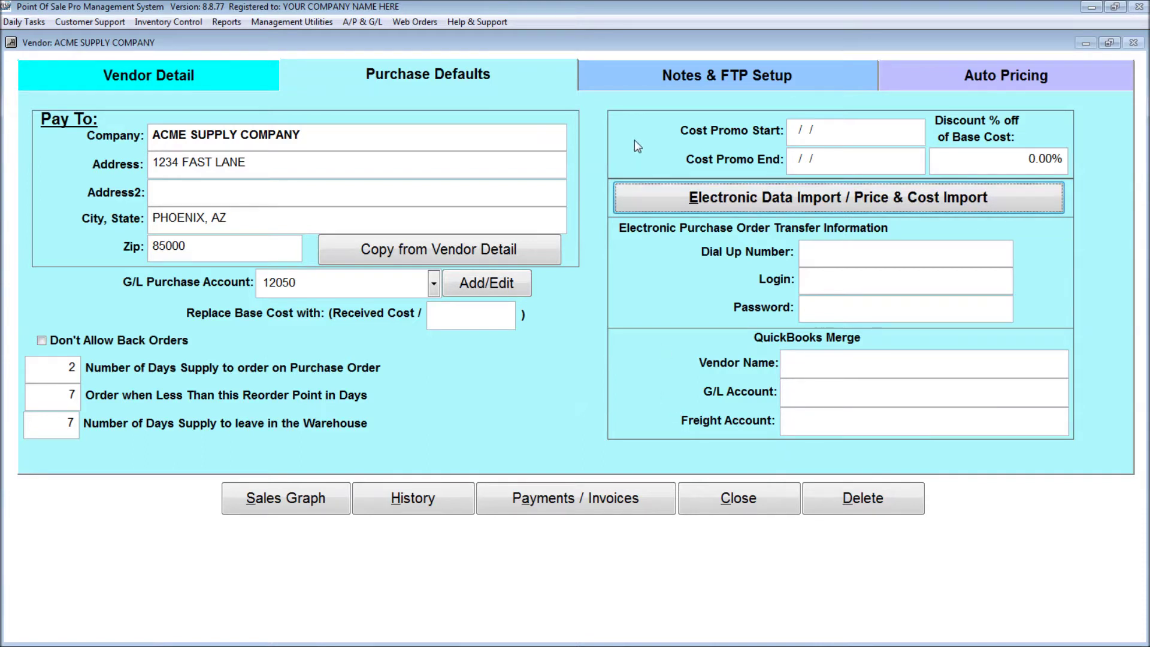
left_click(659, 74)
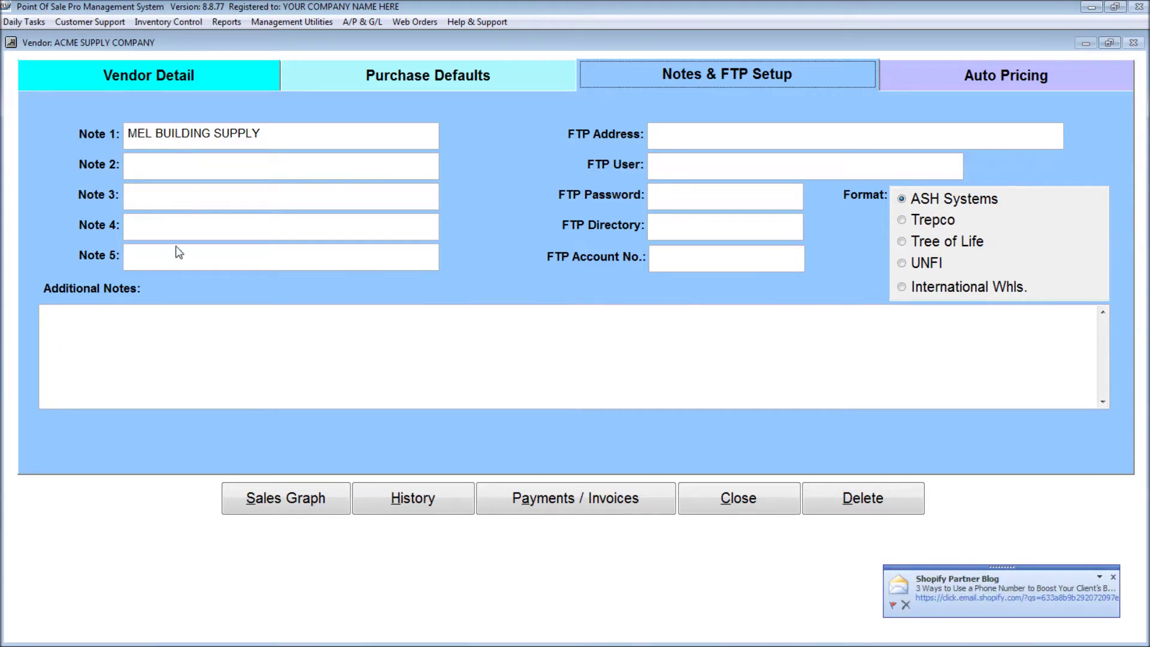
left_click(170, 326)
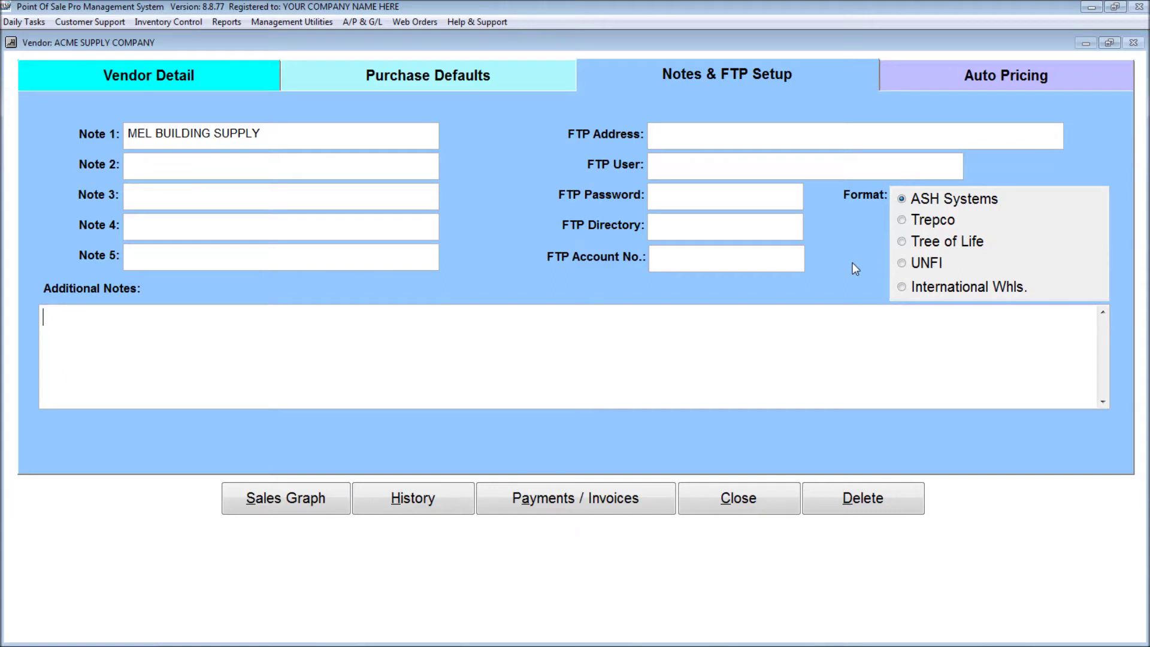
Step: Review the vendor's auto pricing criteria, keeping Last Cost as the trigger field, and go through the defined SKU ranges
left_click(968, 78)
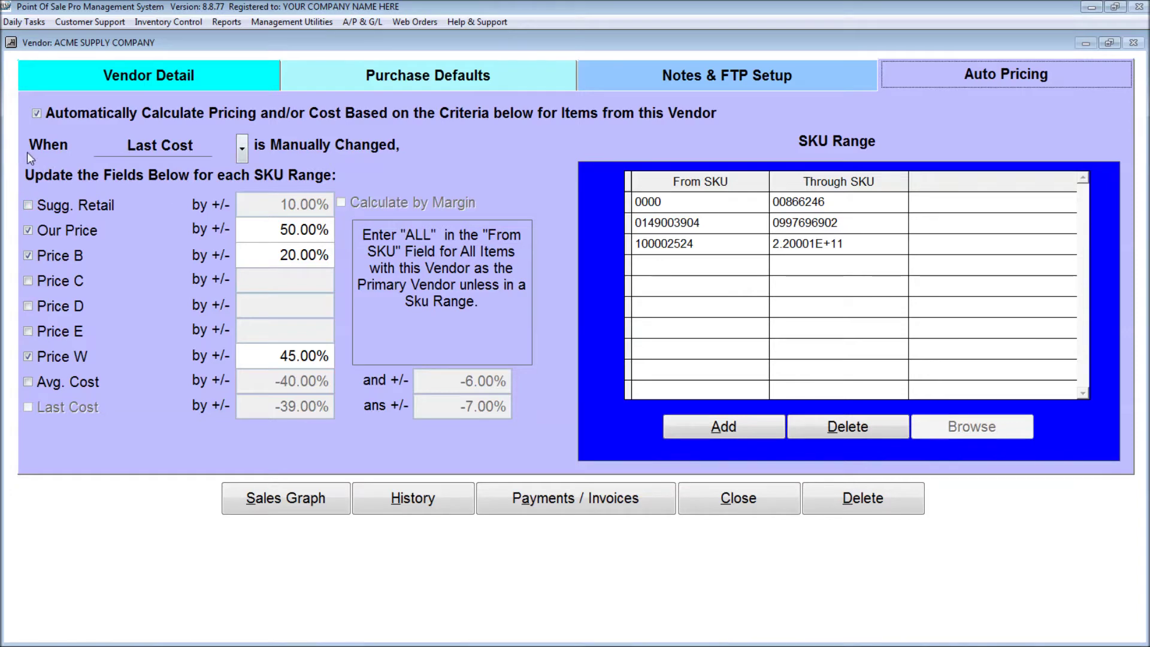
left_click(242, 148)
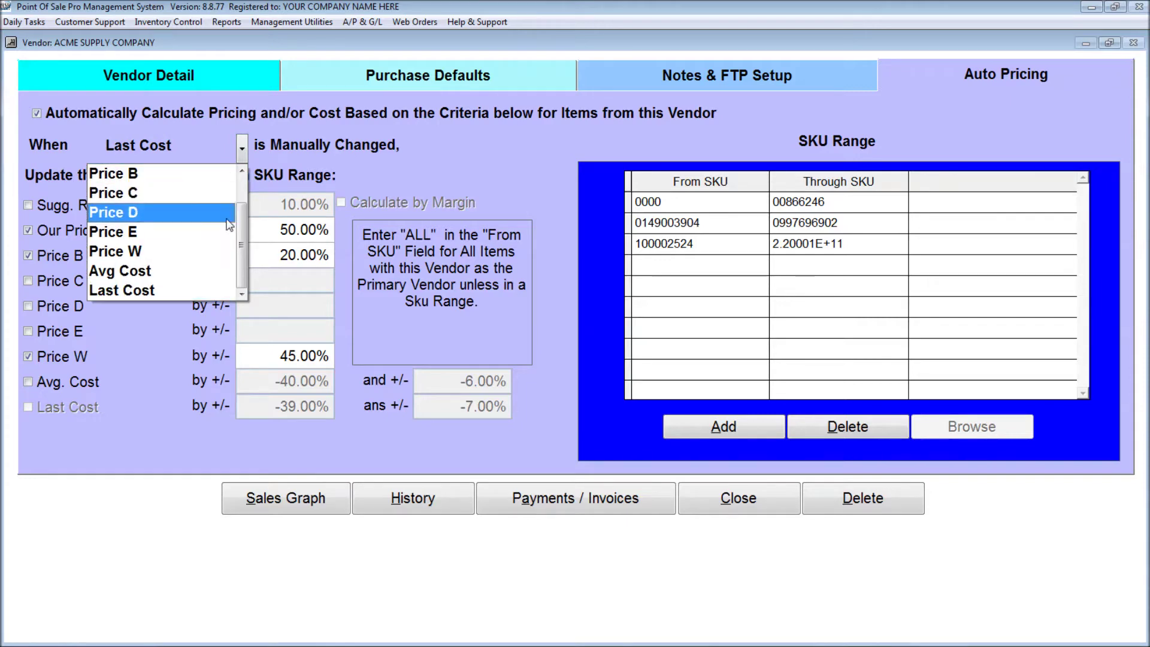
left_click(189, 291)
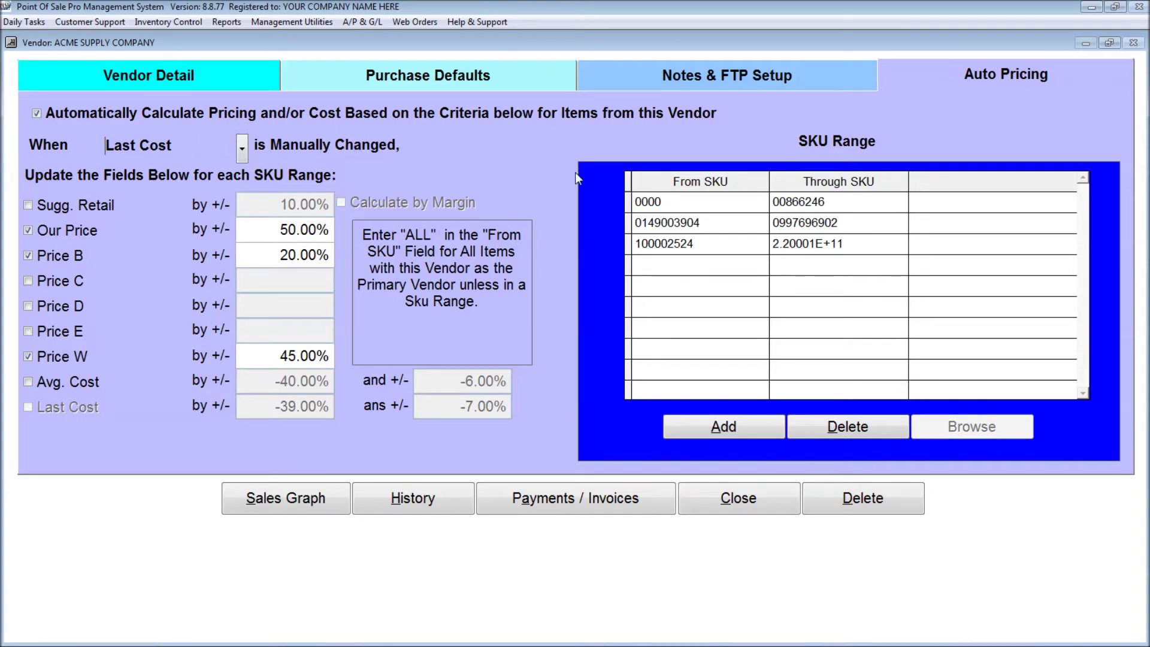
left_click(683, 203)
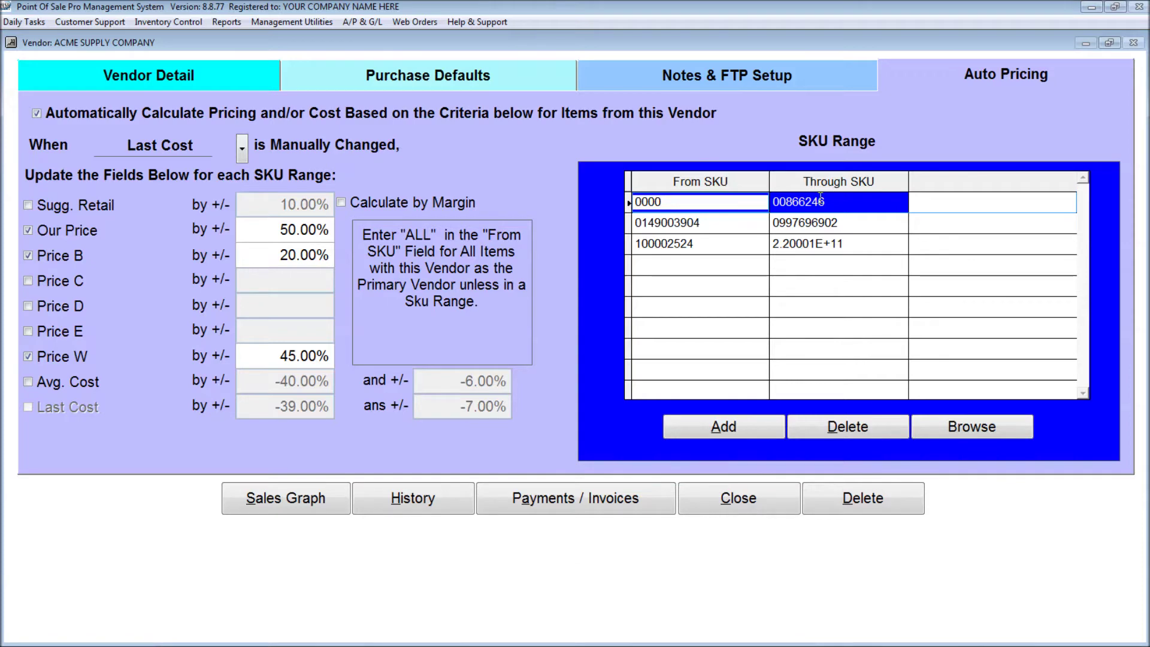
left_click(696, 222)
left_click(731, 244)
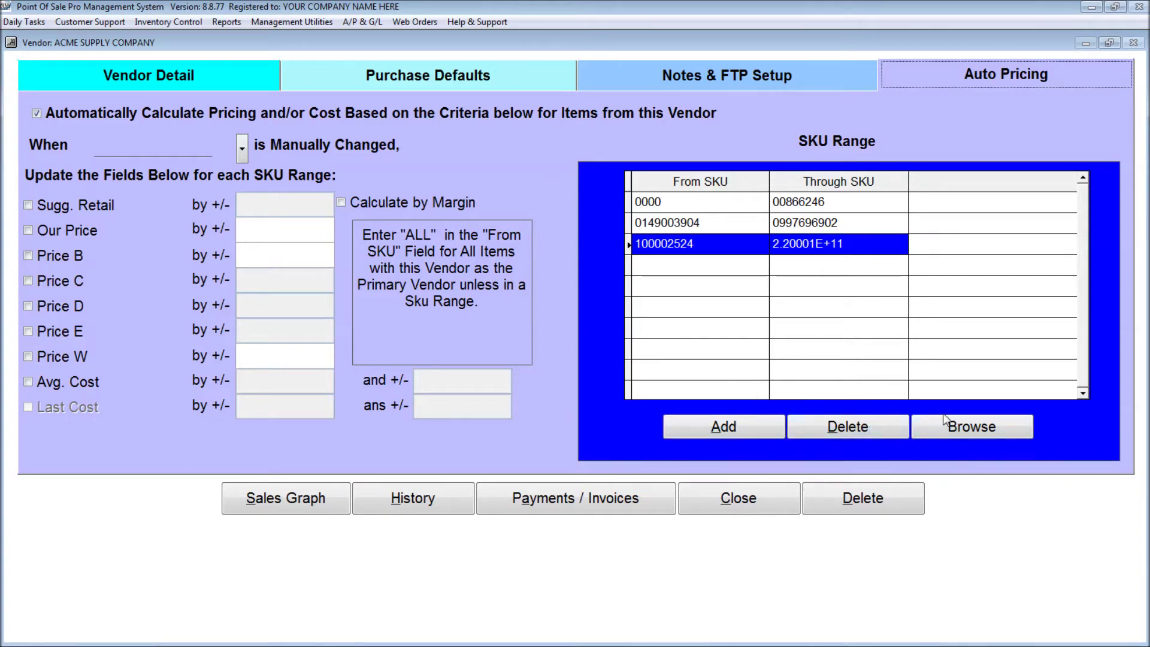
Step: Open the vendor's payments and invoices from Vendor Detail, mark all invoices for payment, and clear the selection again
left_click(191, 76)
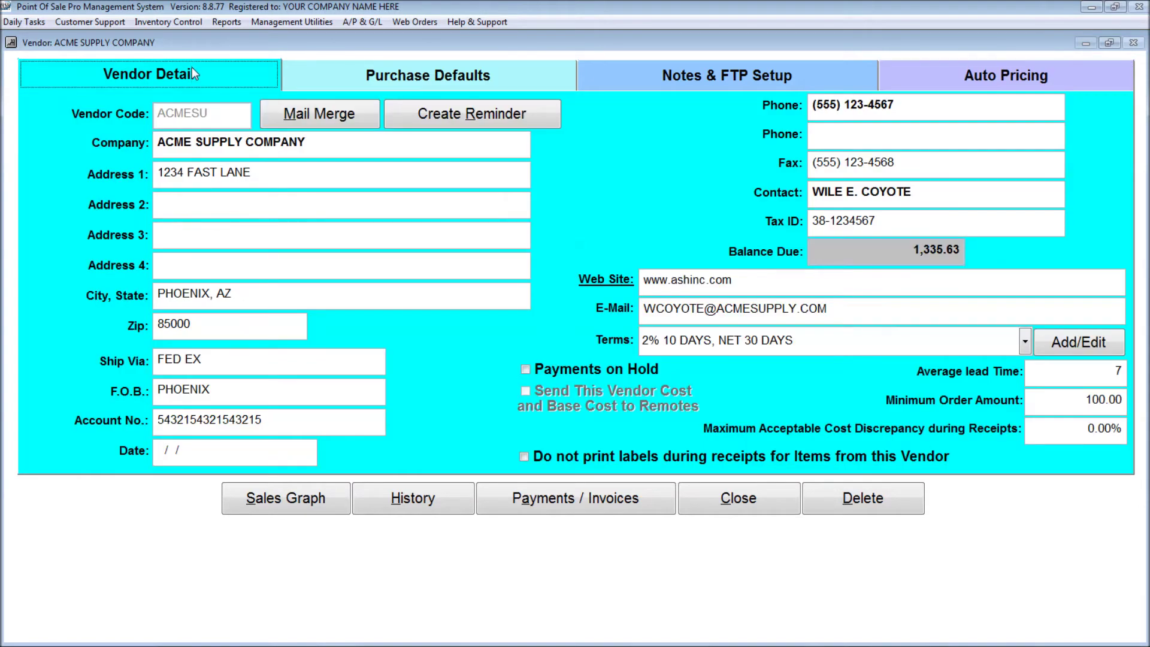
left_click(603, 498)
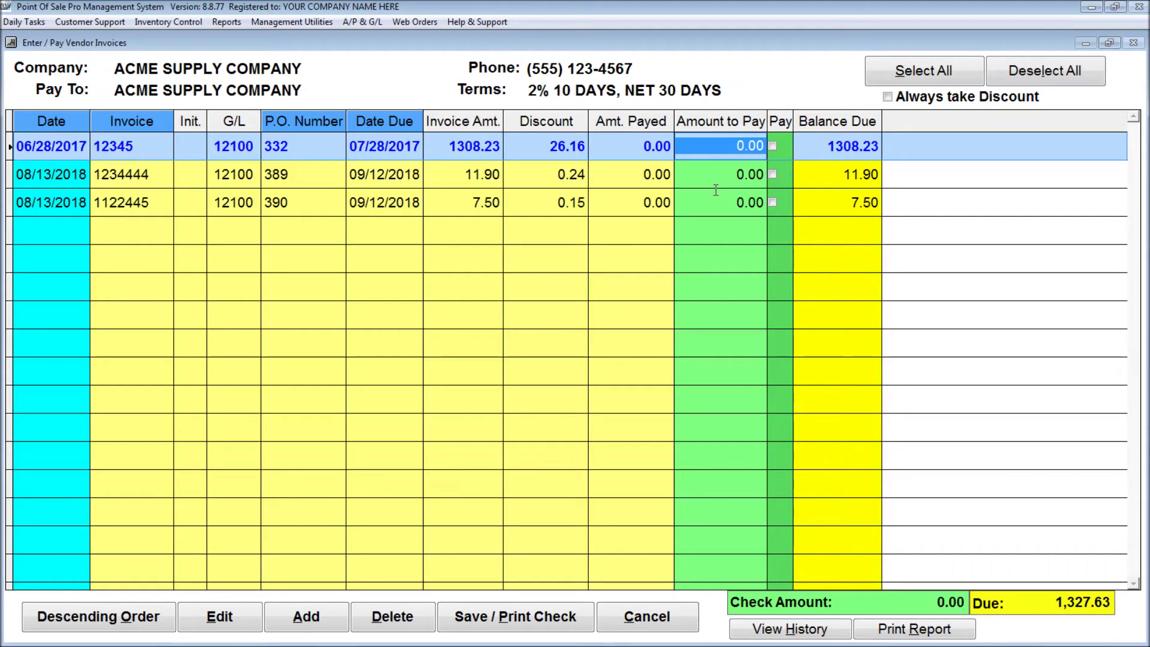
left_click(919, 70)
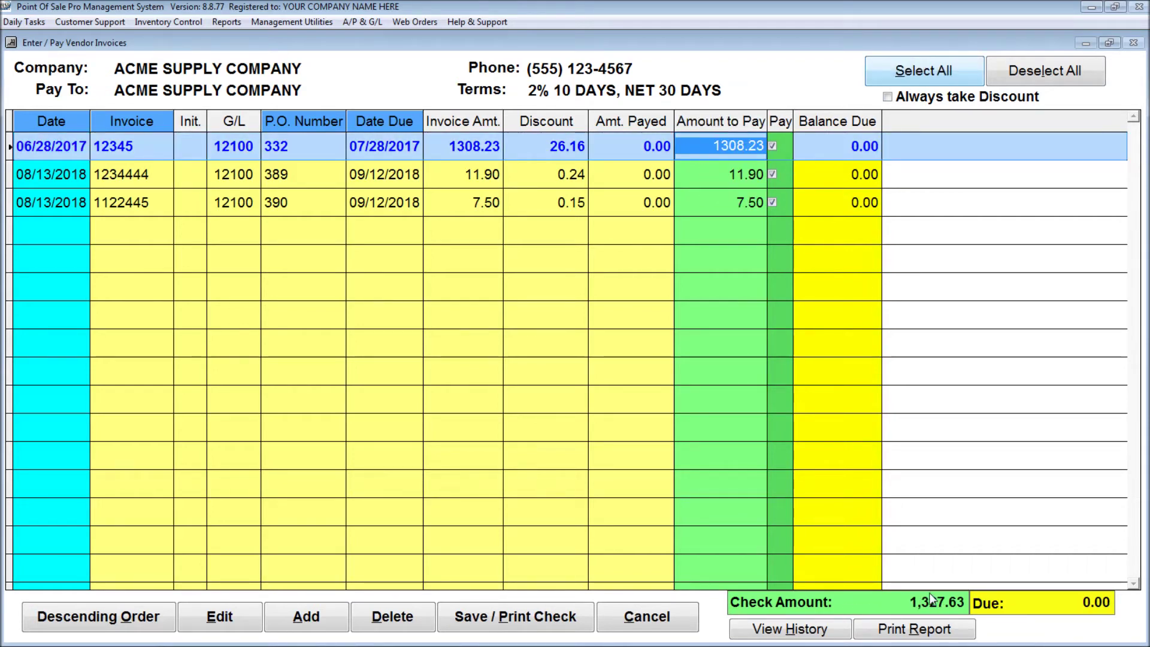
left_click(1042, 74)
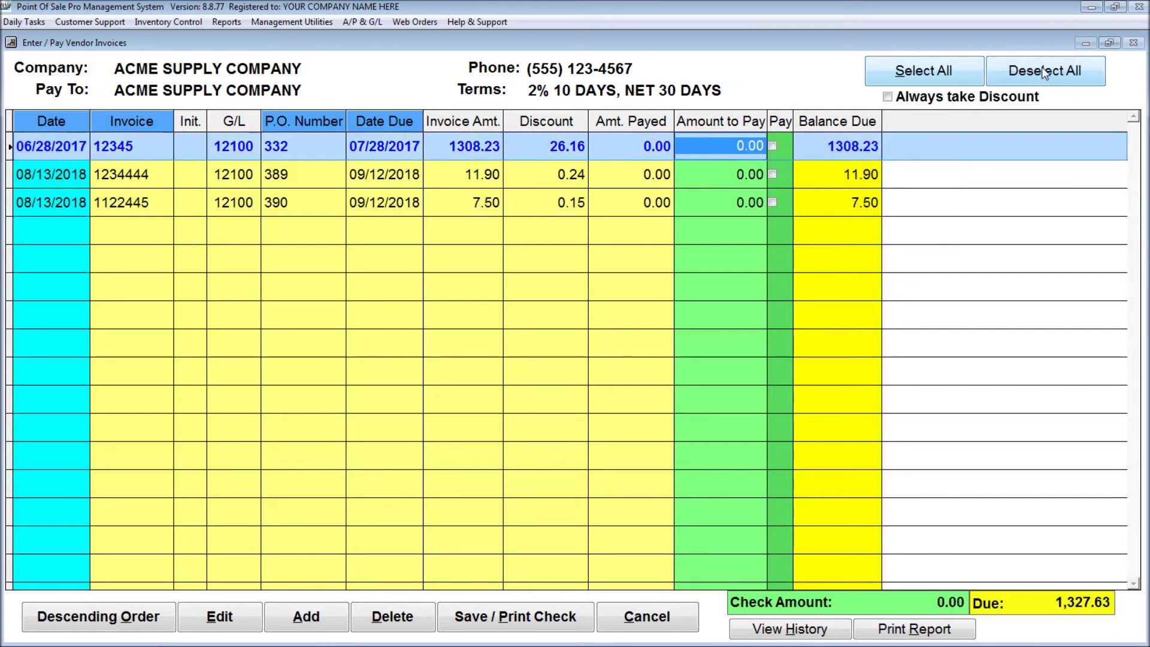
Step: Mark invoice 12345 for full payment and enter a partial payment of 10.00 on invoice 1234444
left_click(773, 146)
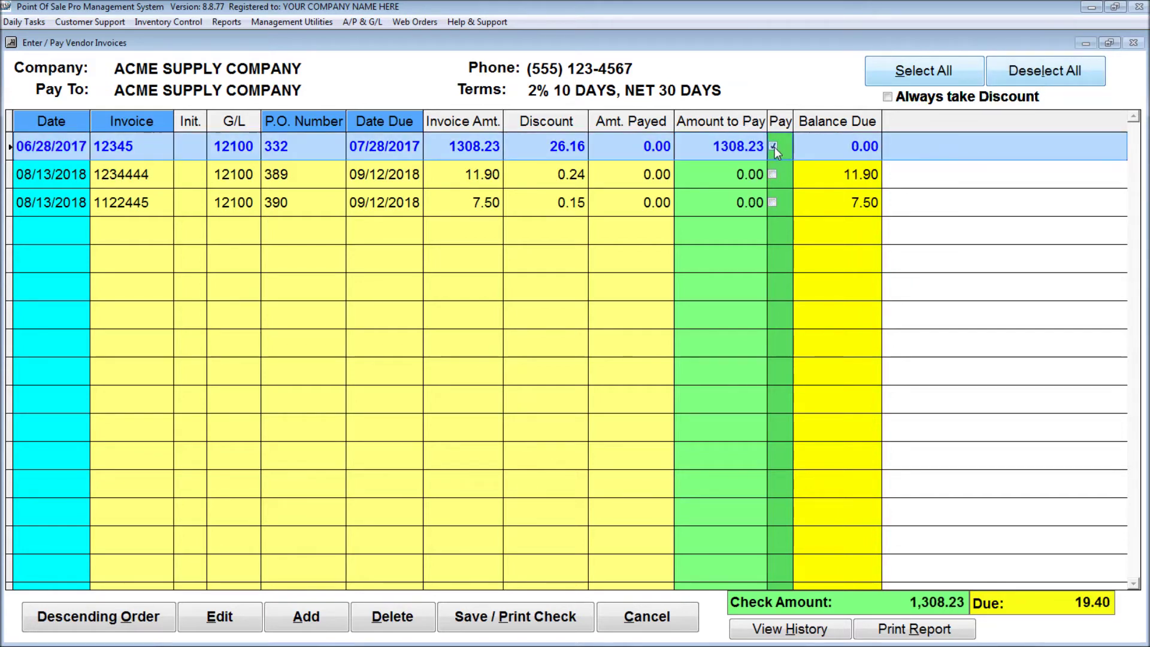
left_click(720, 166)
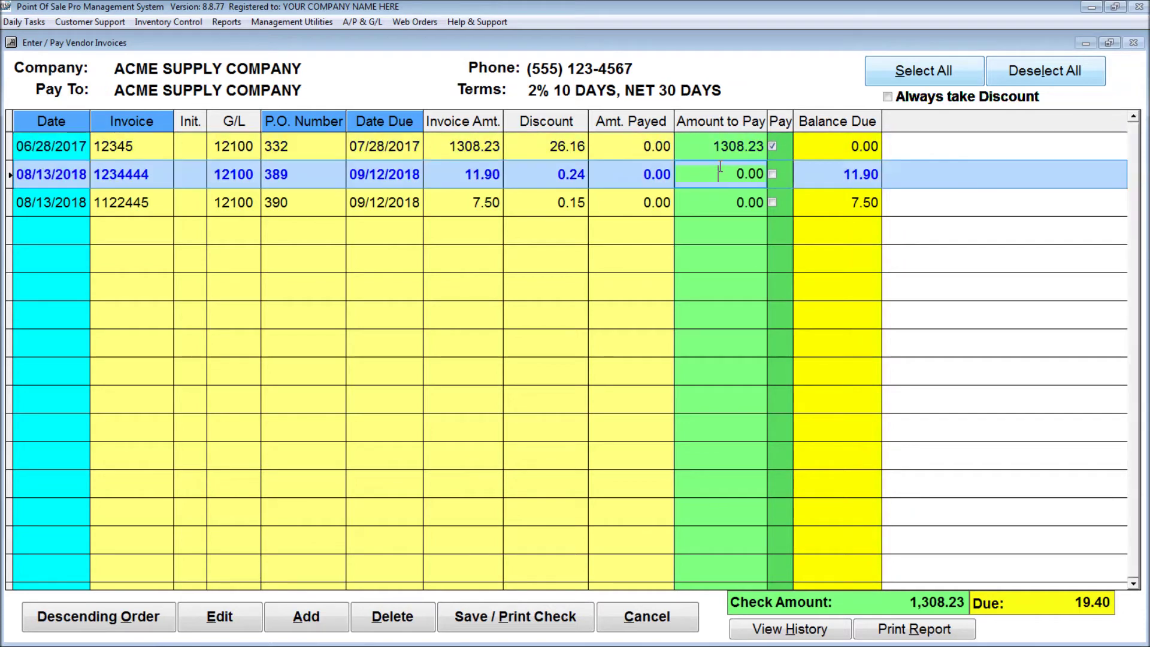
type("10")
key("Return")
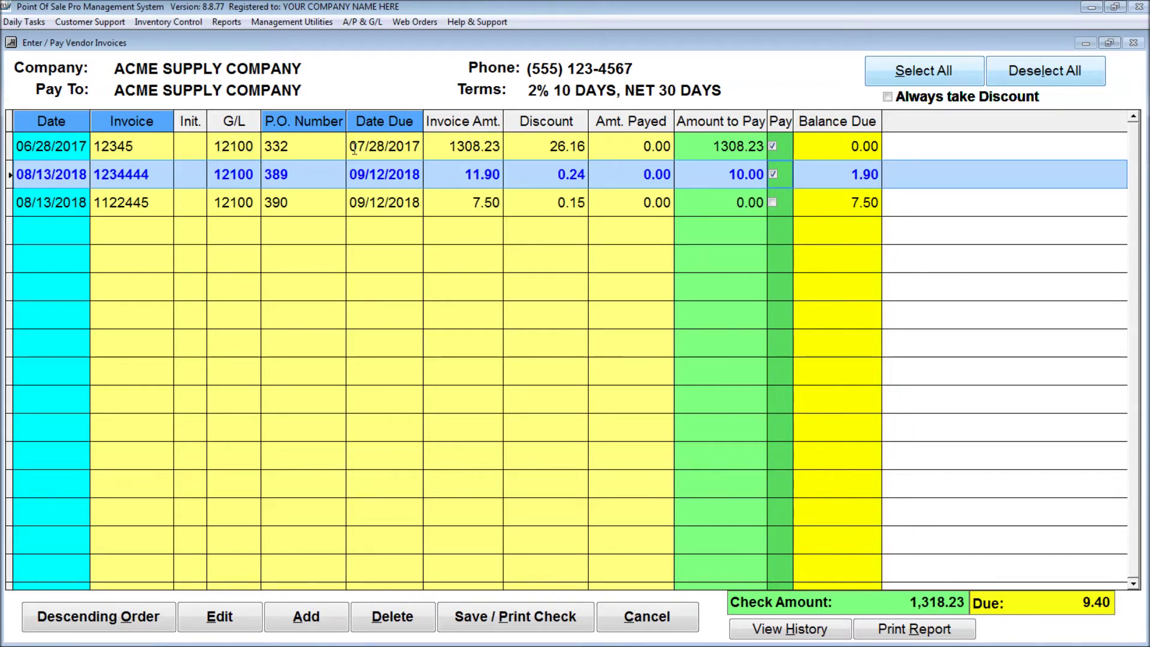
left_click(70, 173)
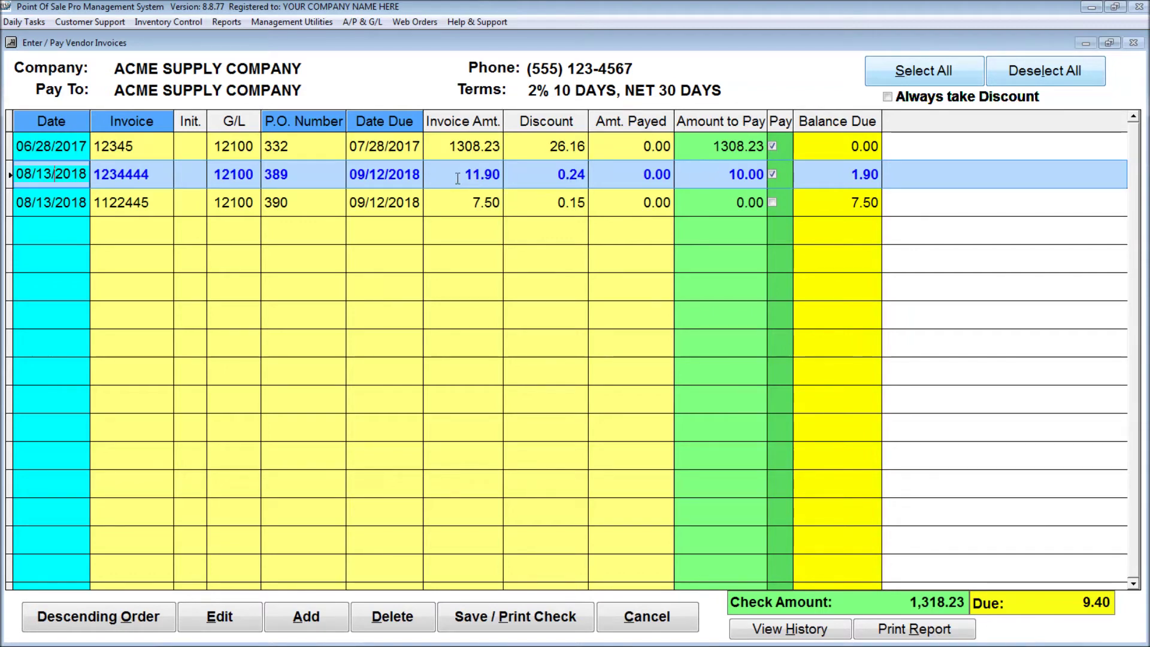
Step: Turn on Always take Discount, re-mark invoice 1234444 for payment, and cancel the payment entry
left_click(889, 97)
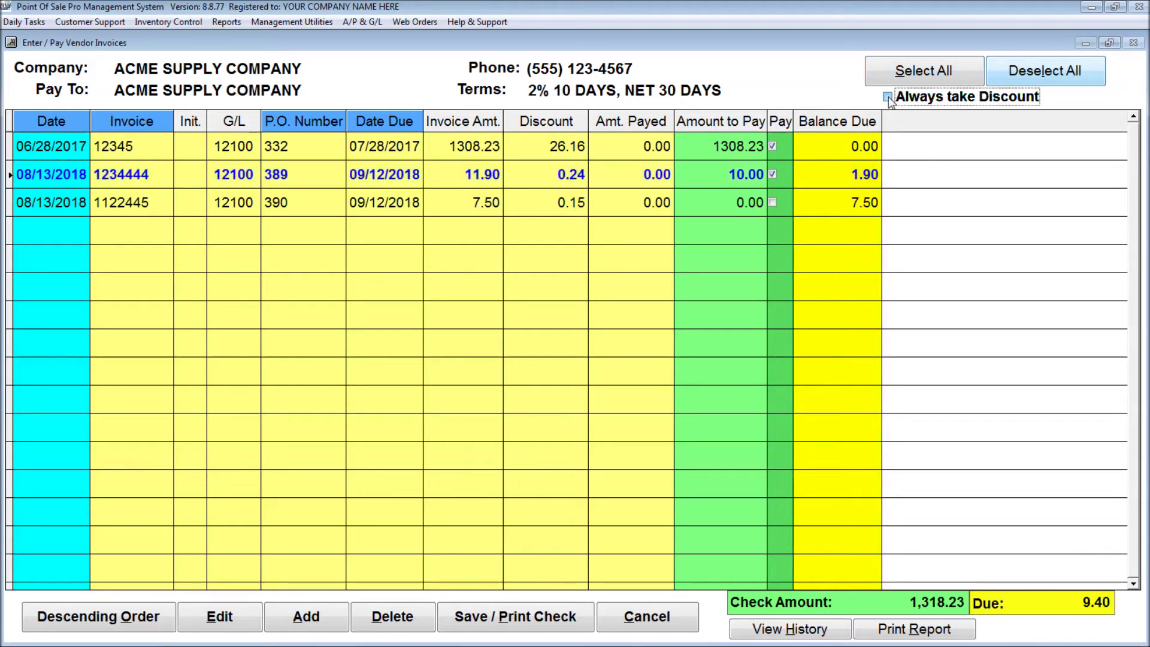
left_click(774, 173)
left_click(774, 173)
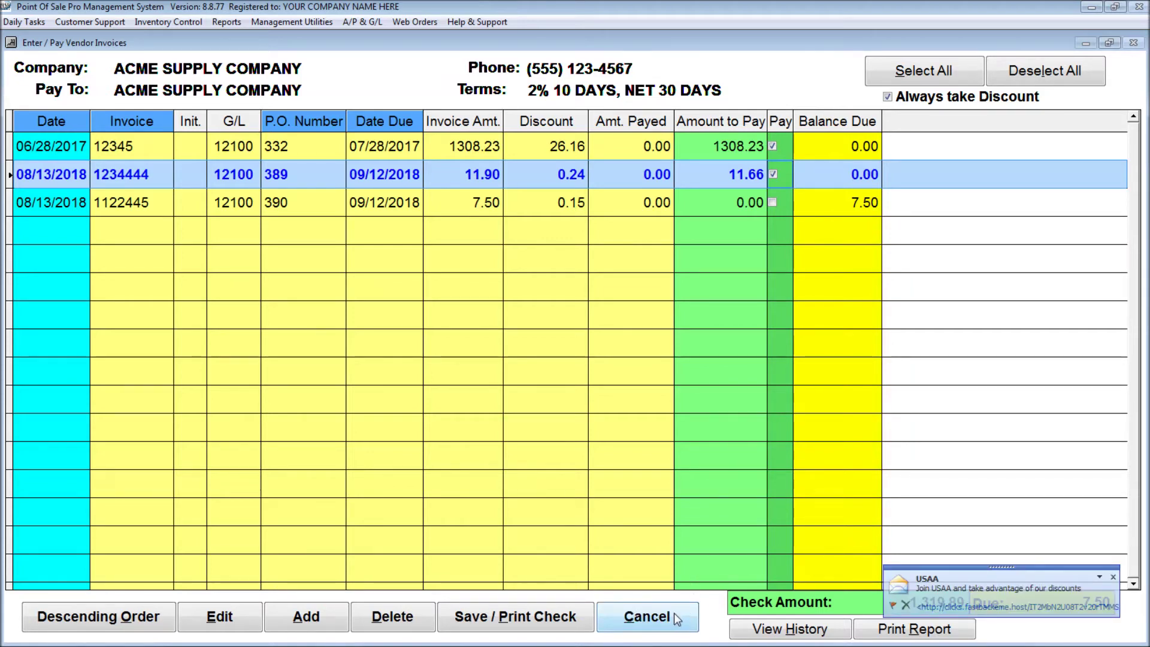
left_click(658, 622)
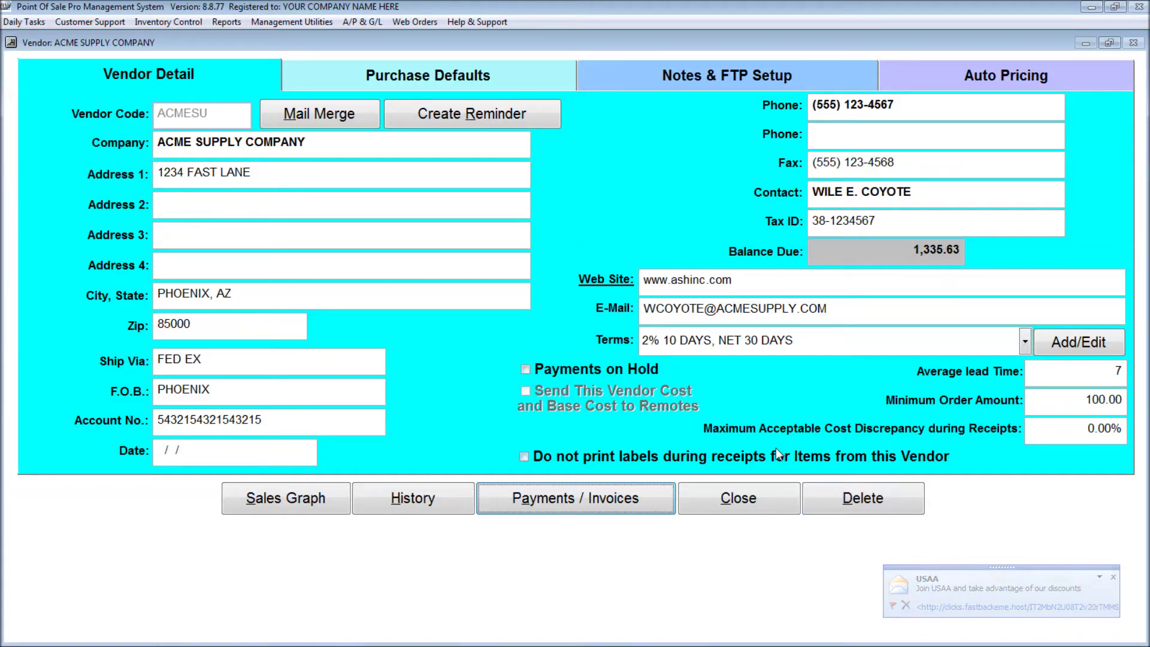
Step: Reopen the vendor's invoices, toggle descending order, and sort the list by invoice, P.O. number and finally date due
left_click(598, 505)
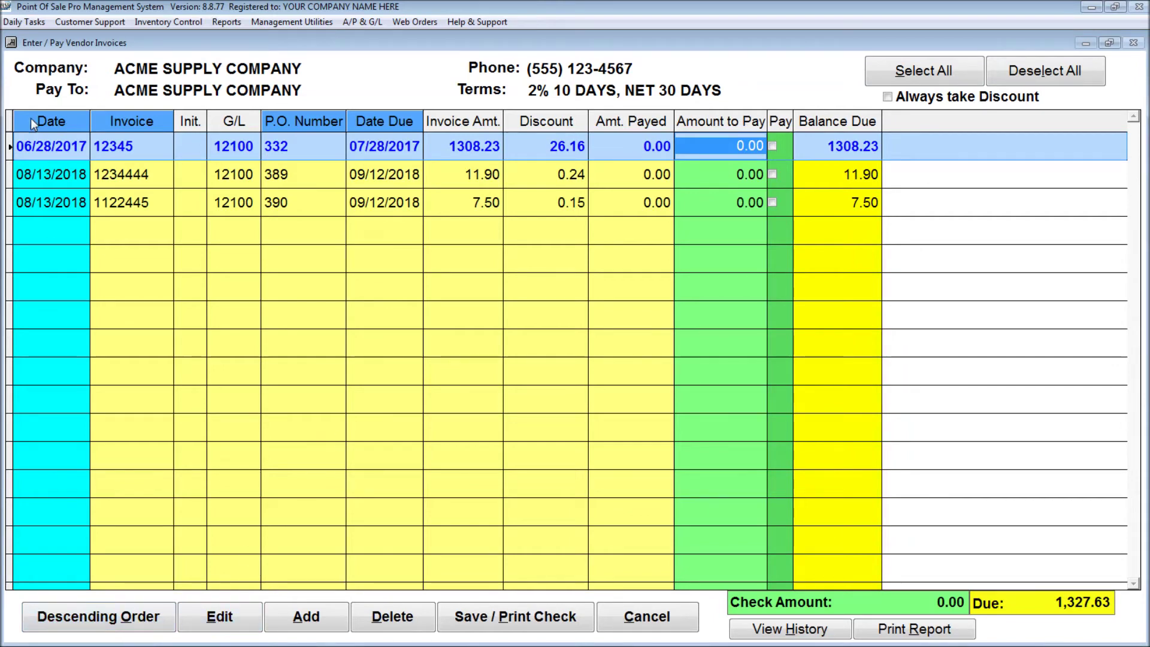
left_click(113, 618)
left_click(113, 619)
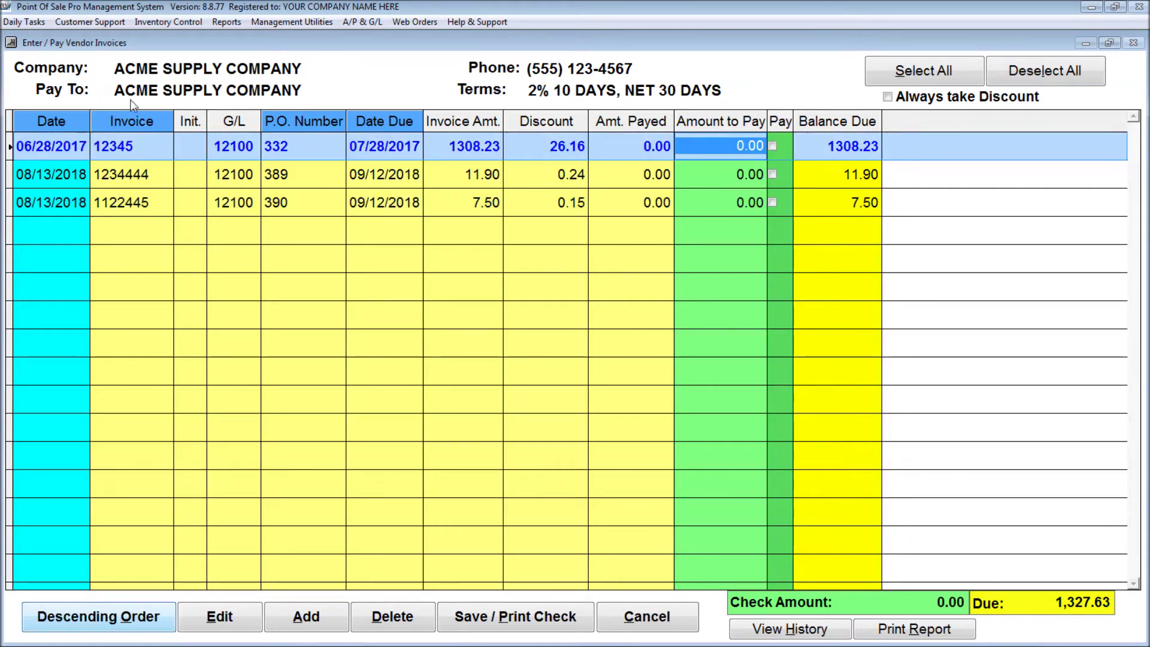
left_click(132, 122)
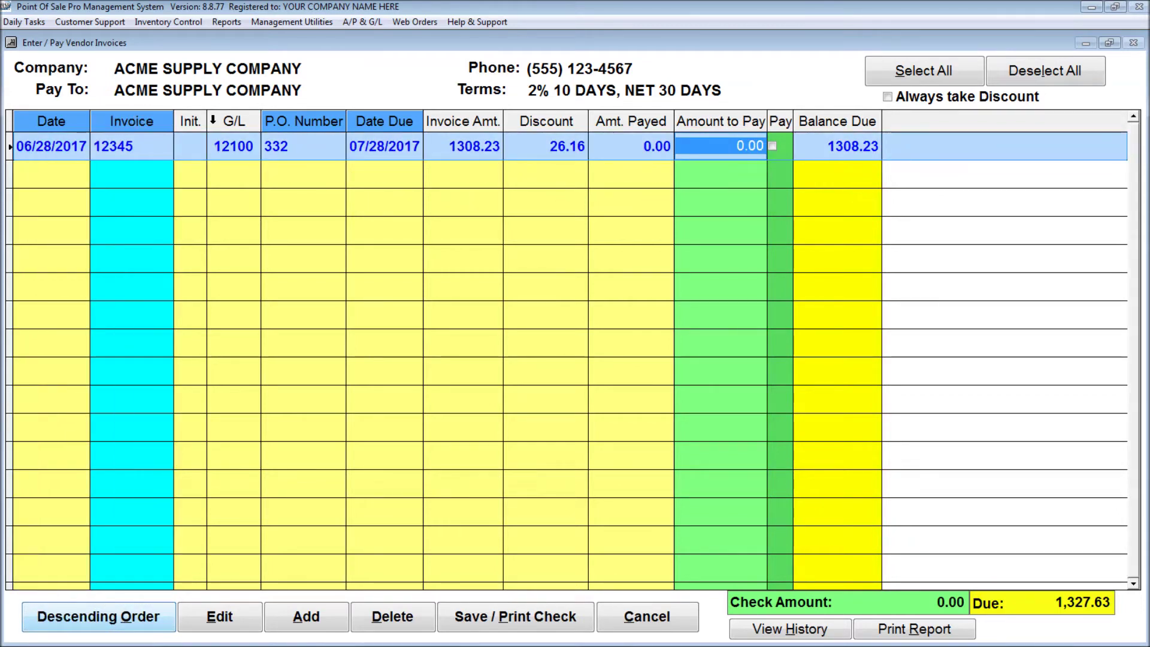
left_click(313, 121)
left_click(379, 123)
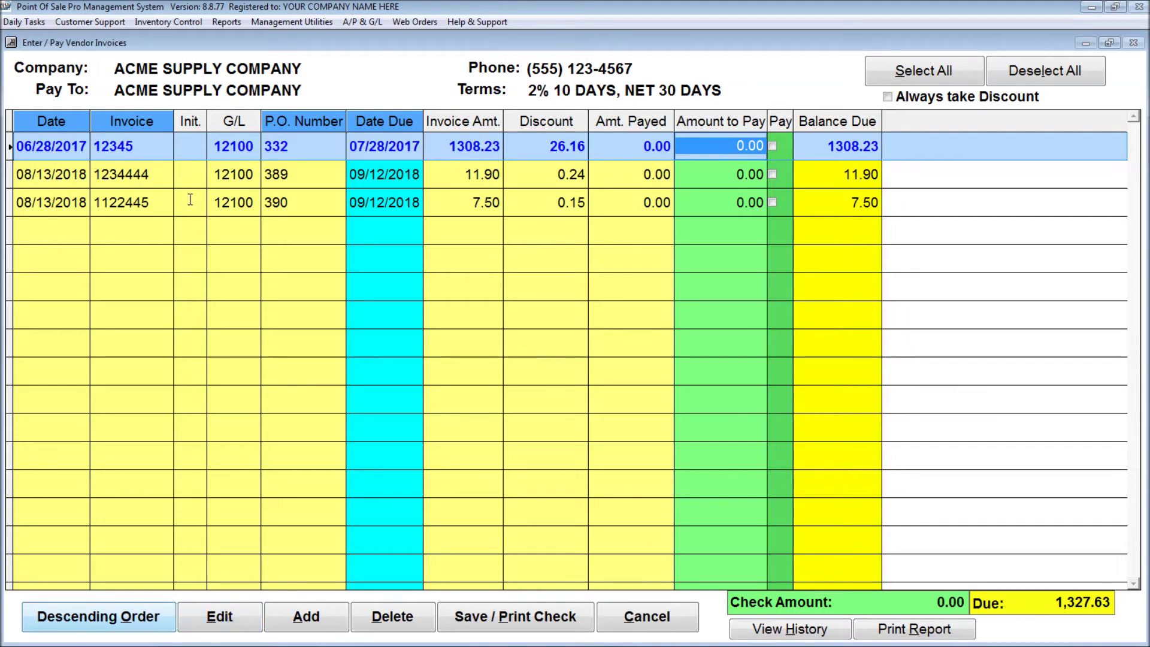
Step: Open invoice 1234444 for editing, check its G/L distribution, and save the invoice
left_click(108, 174)
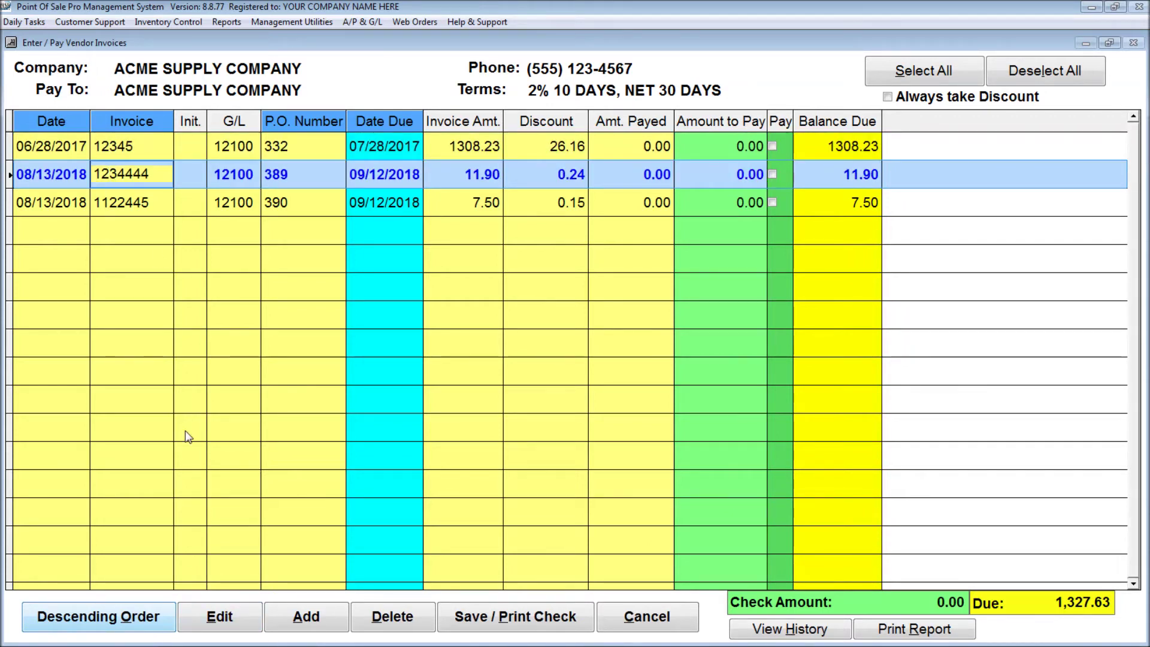
left_click(221, 611)
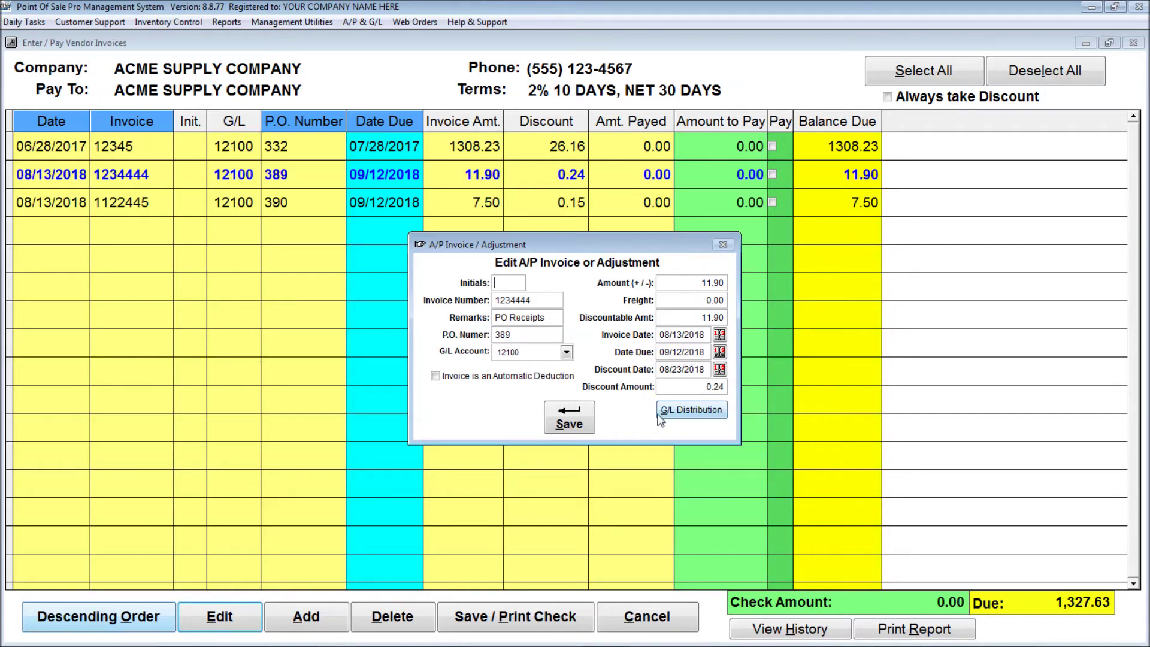
left_click(690, 414)
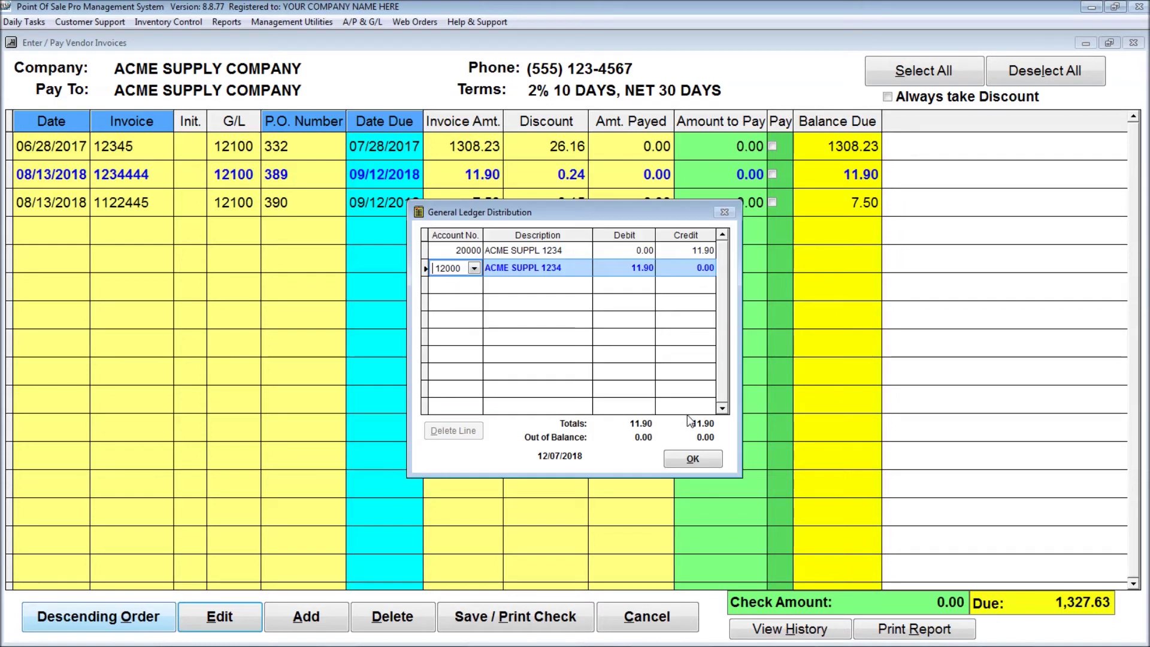
left_click(692, 458)
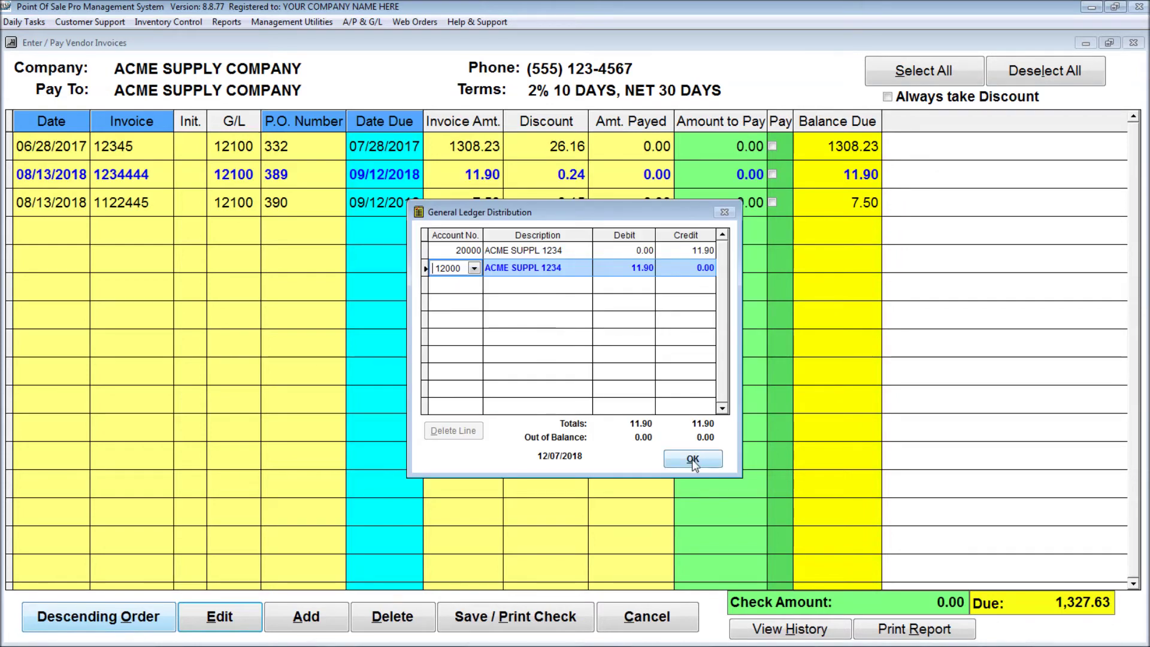
left_click(584, 416)
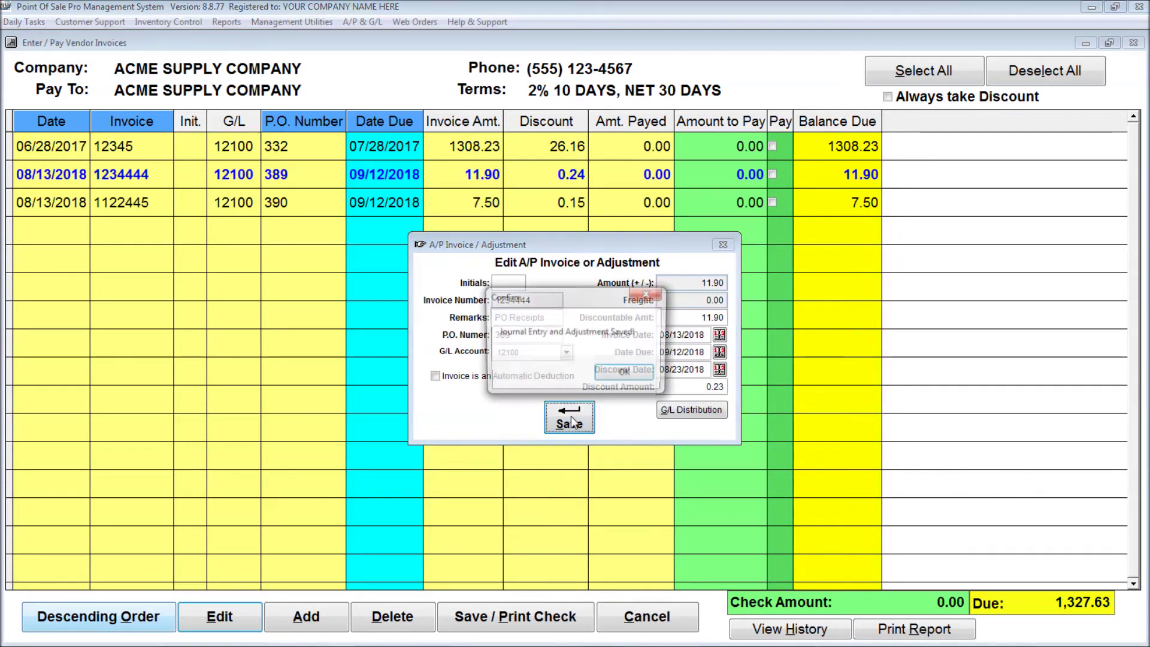
left_click(623, 375)
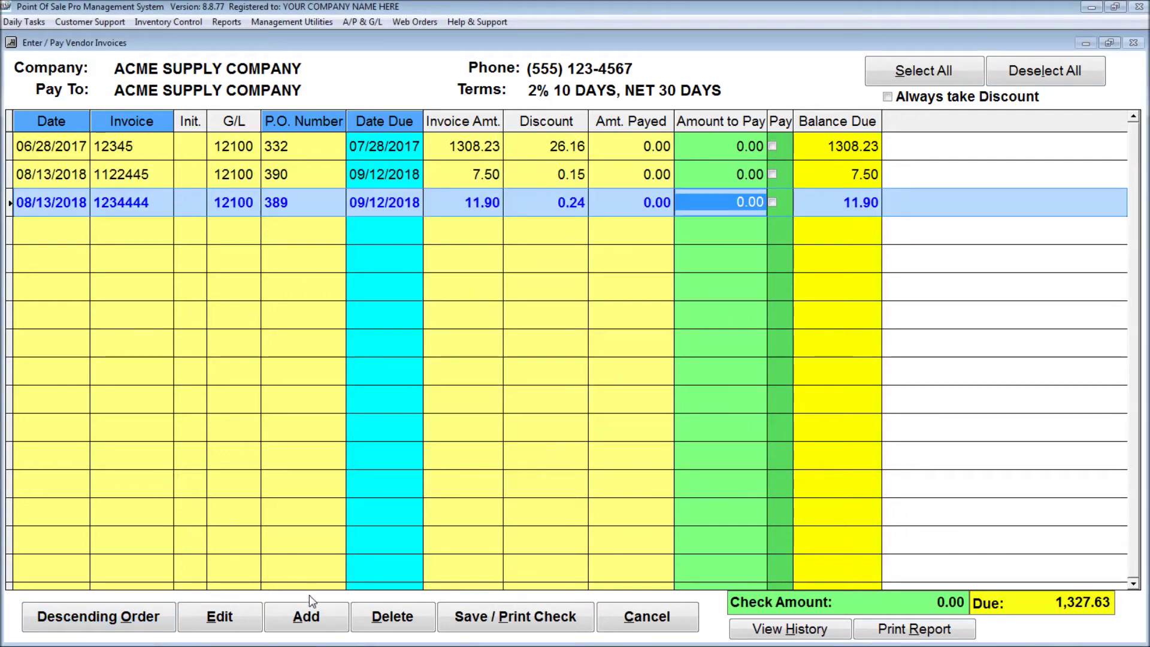
Step: Start a new A/P invoice with initials RAA and invoice number 9879878, keeping G/L account 12050
left_click(289, 171)
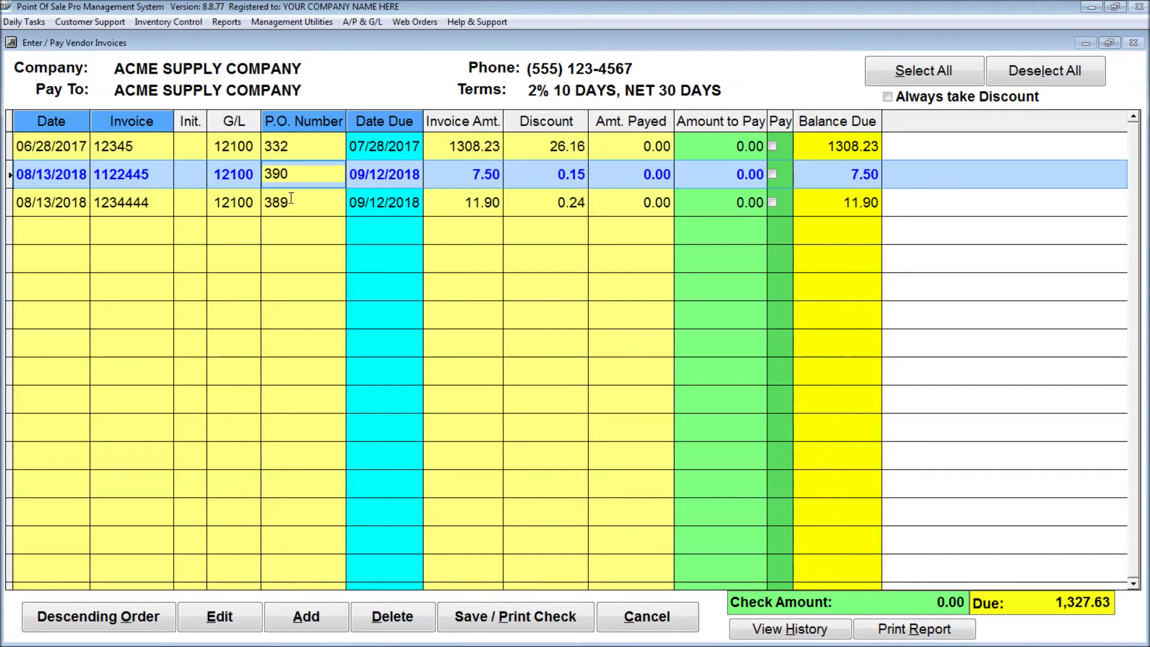
left_click(311, 617)
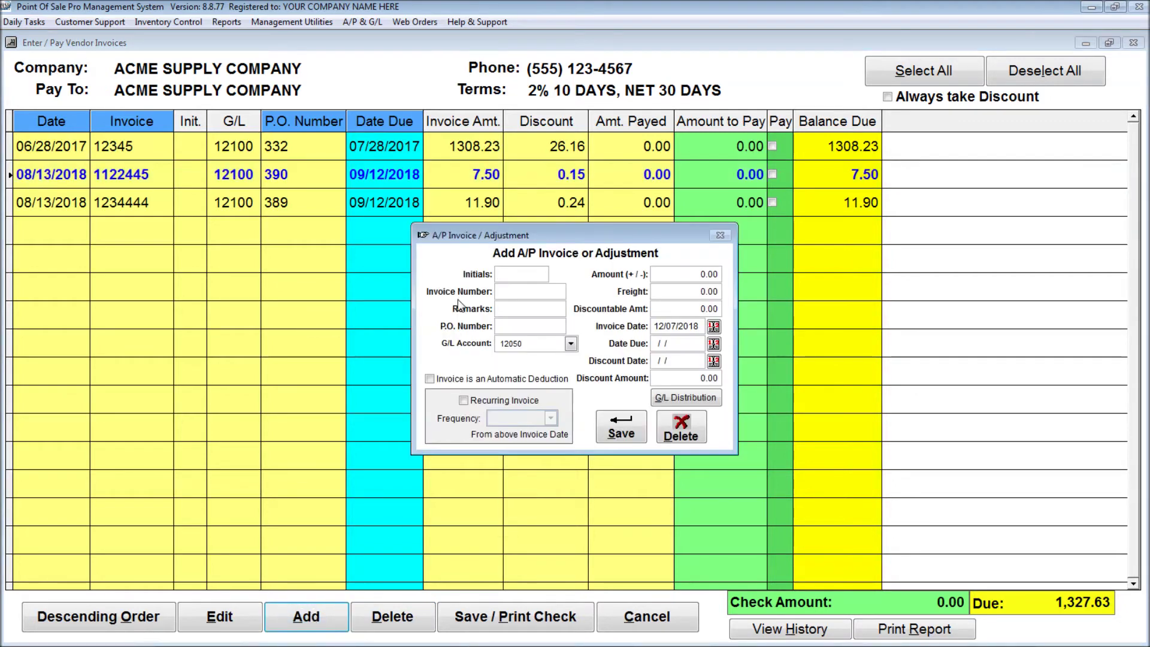
type("R")
type("9879878")
key("Tab")
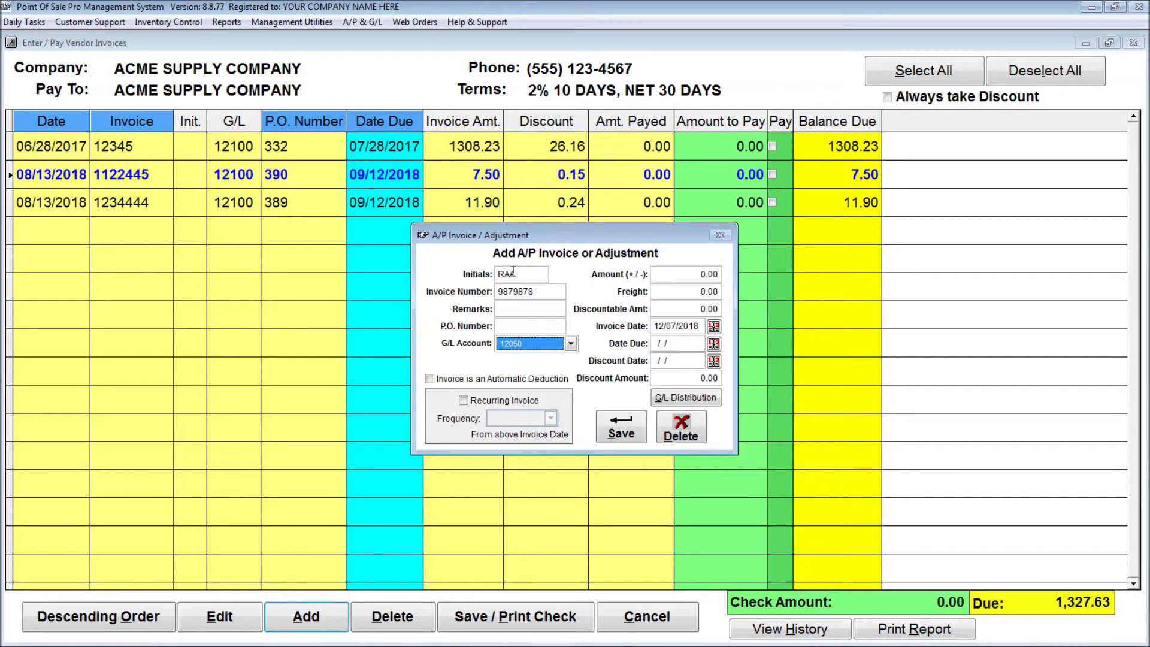
left_click(571, 345)
left_click(570, 346)
Step: Set the new invoice's amount to 100.00 and its freight to 12.00
left_click(662, 273)
type("100")
key("Tab")
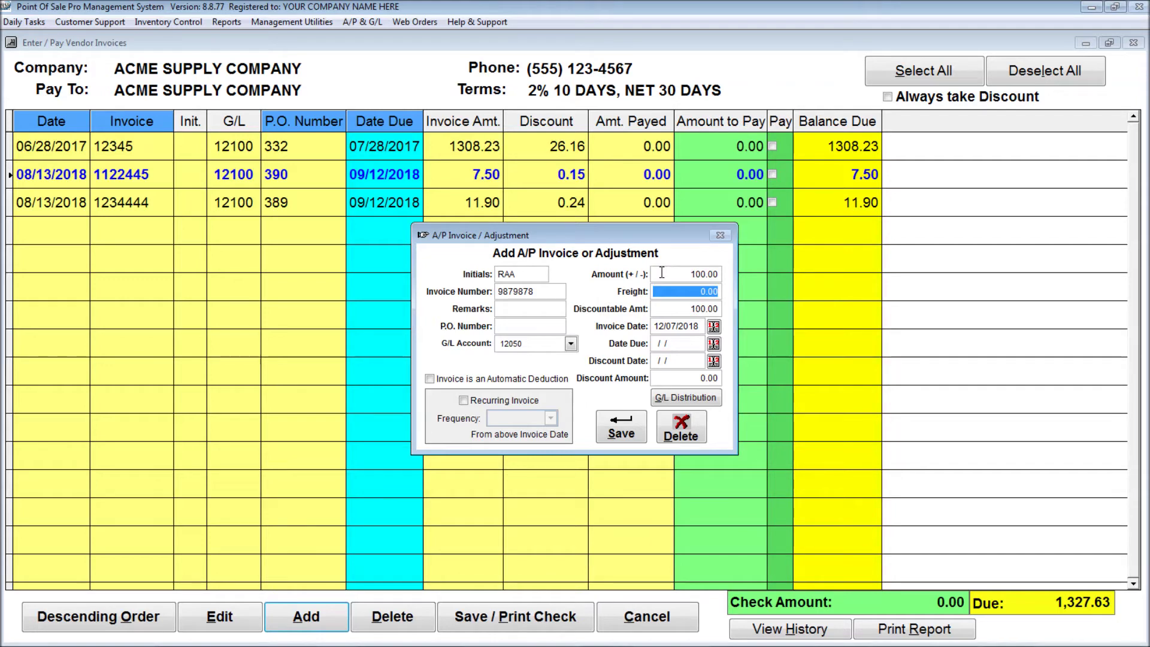
type("12")
key("Tab")
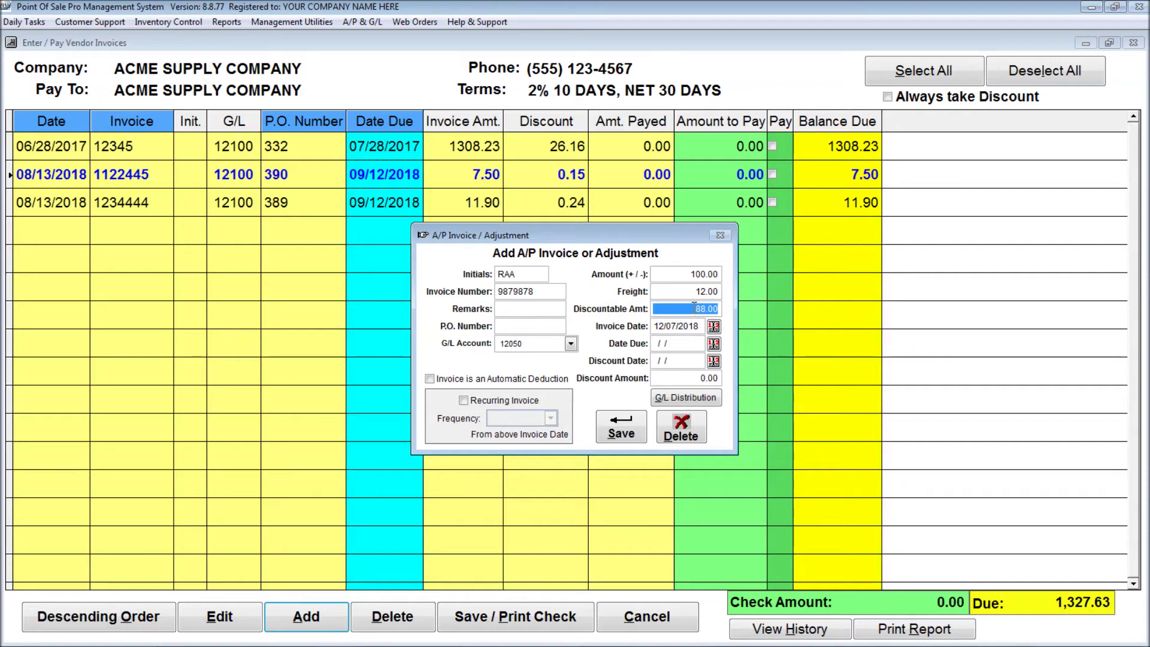
Step: Keep the invoice date 12/07/2018 and set the new invoice's due date to 01/06/2019
left_click(672, 327)
left_click(714, 346)
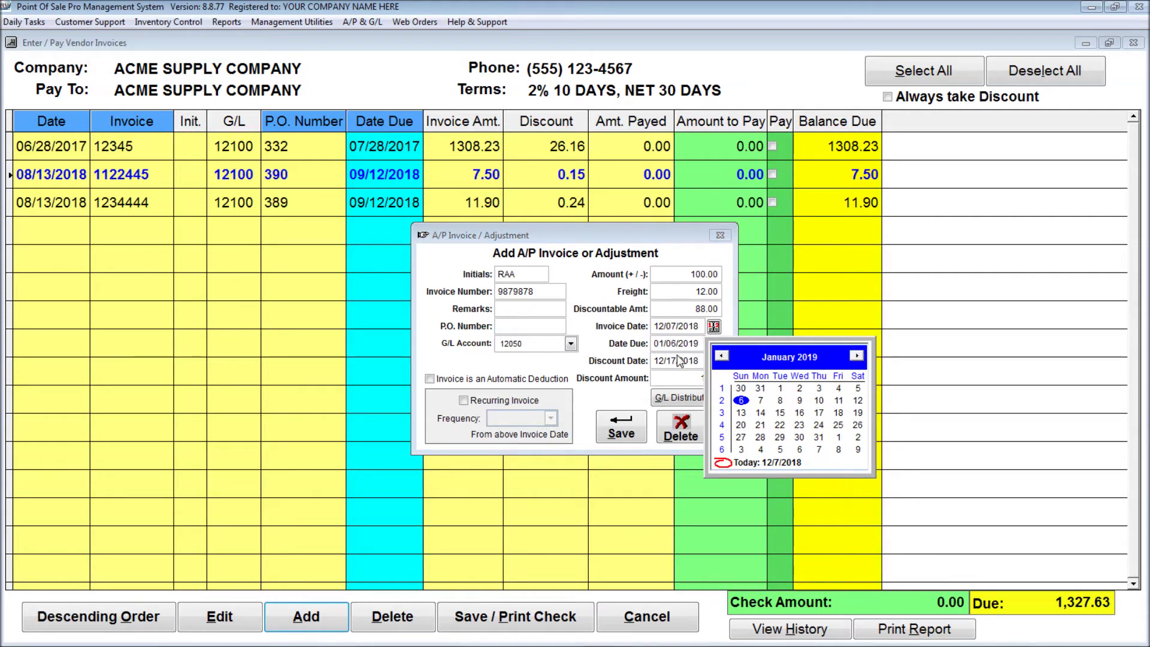
left_click(741, 400)
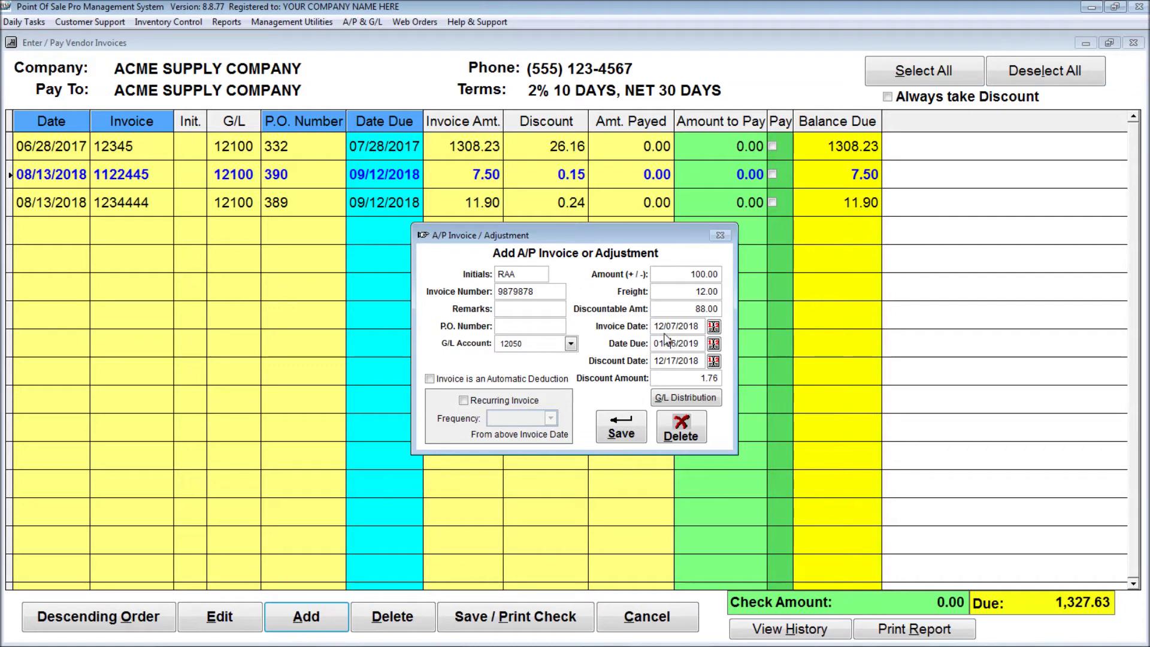
left_click(669, 344)
Step: Open the invoice's G/L distribution, go through the account choices for lines 20000, 12050 and 65500, and accept the distribution
left_click(694, 404)
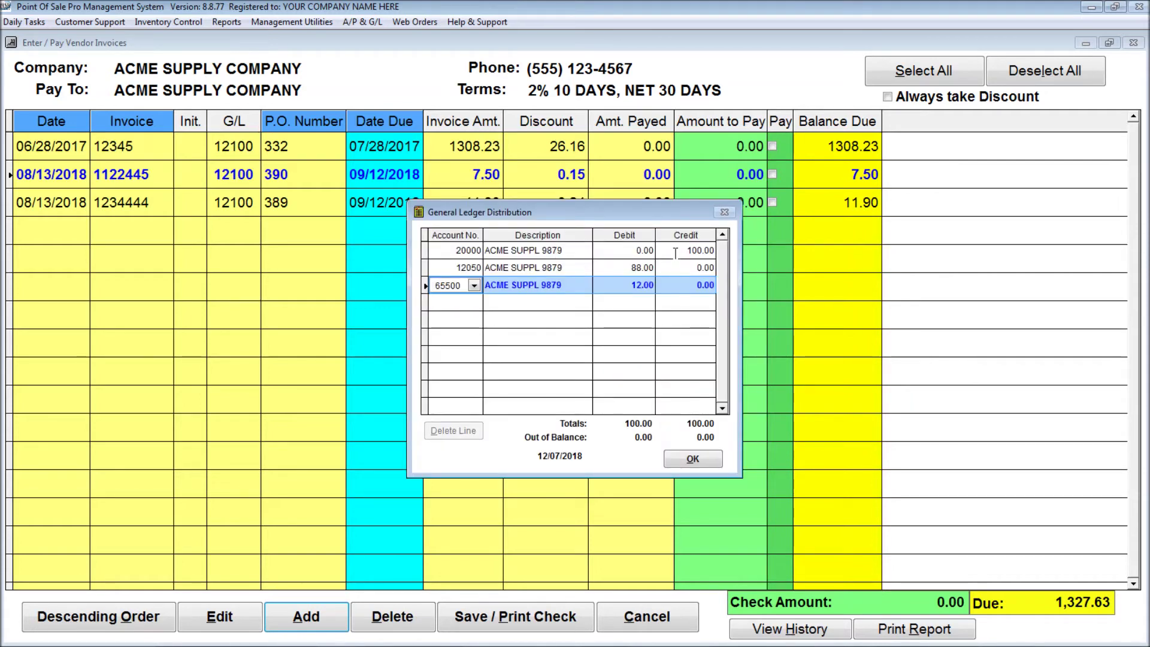
left_click(458, 249)
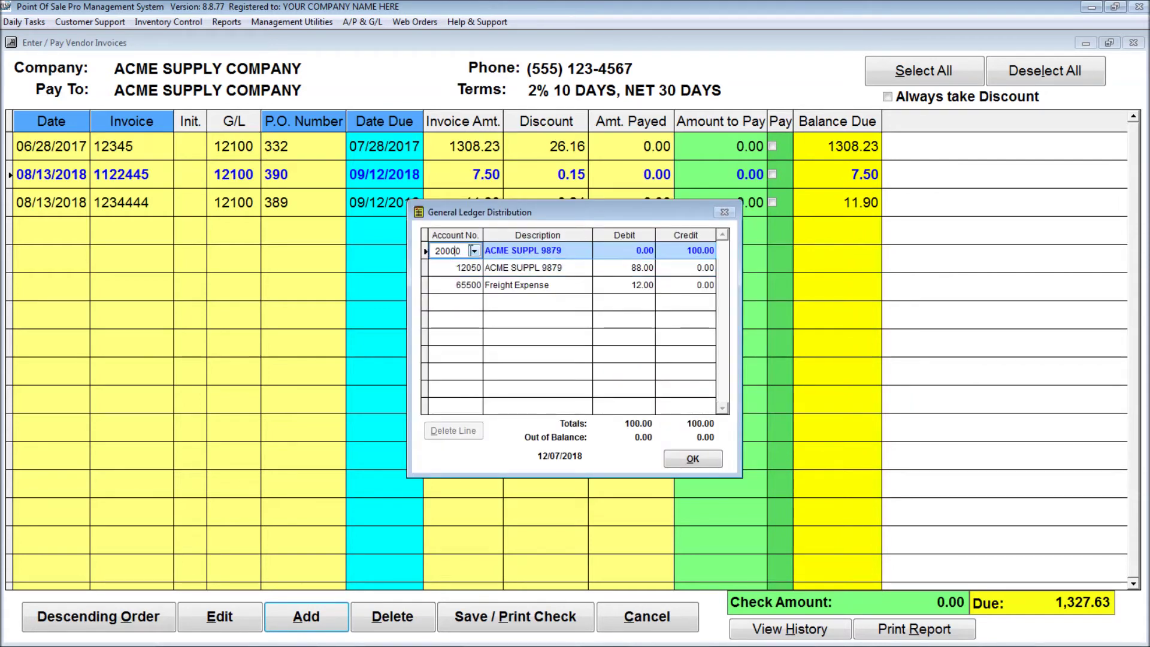
left_click(476, 252)
left_click(475, 252)
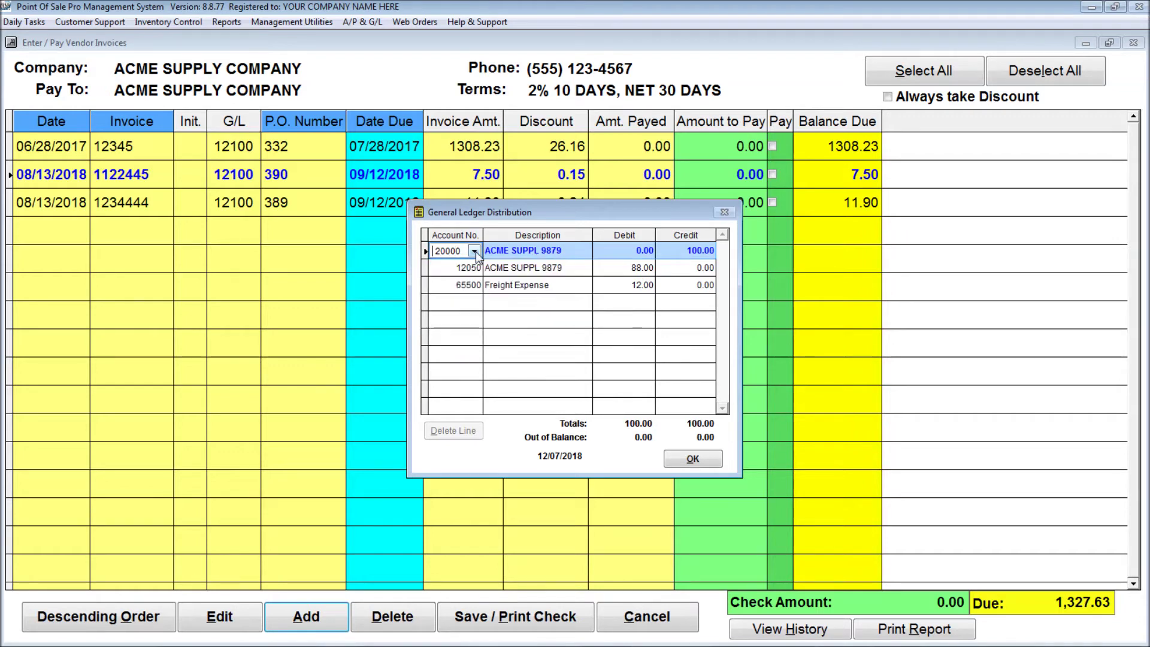
left_click(468, 268)
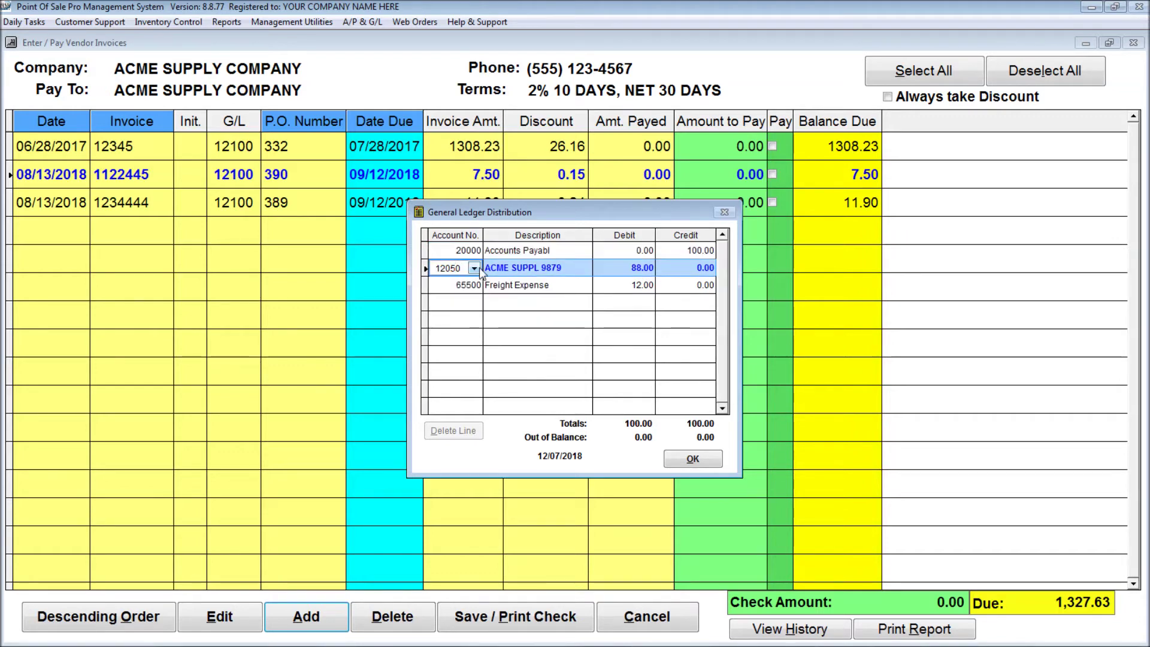
left_click(474, 268)
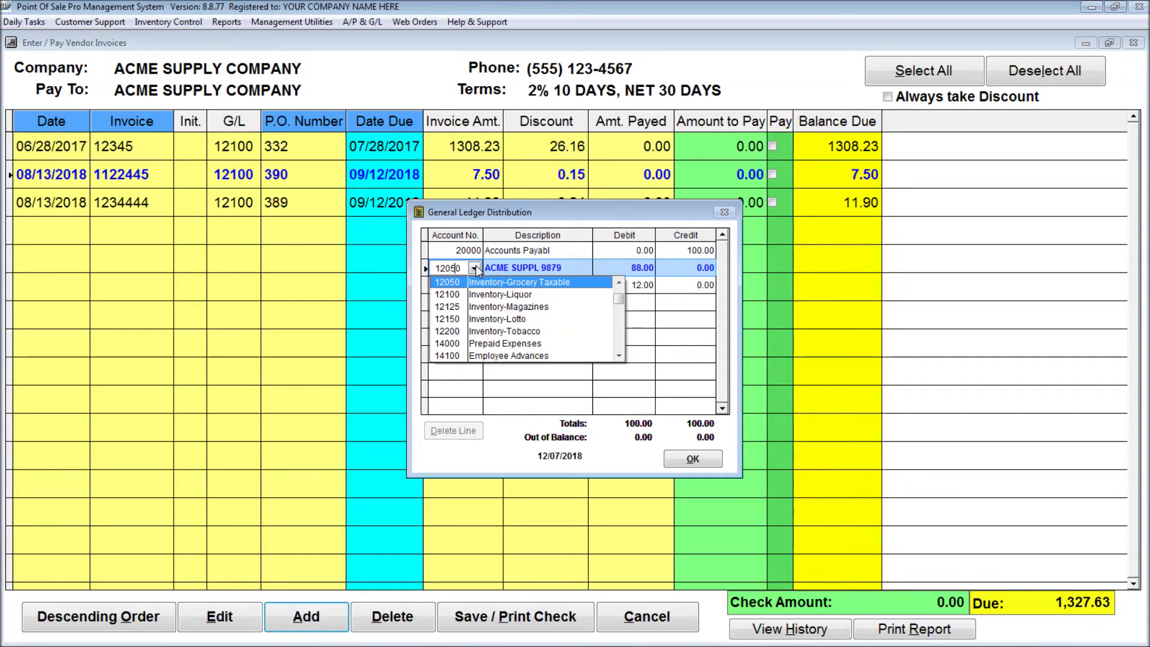
left_click(474, 268)
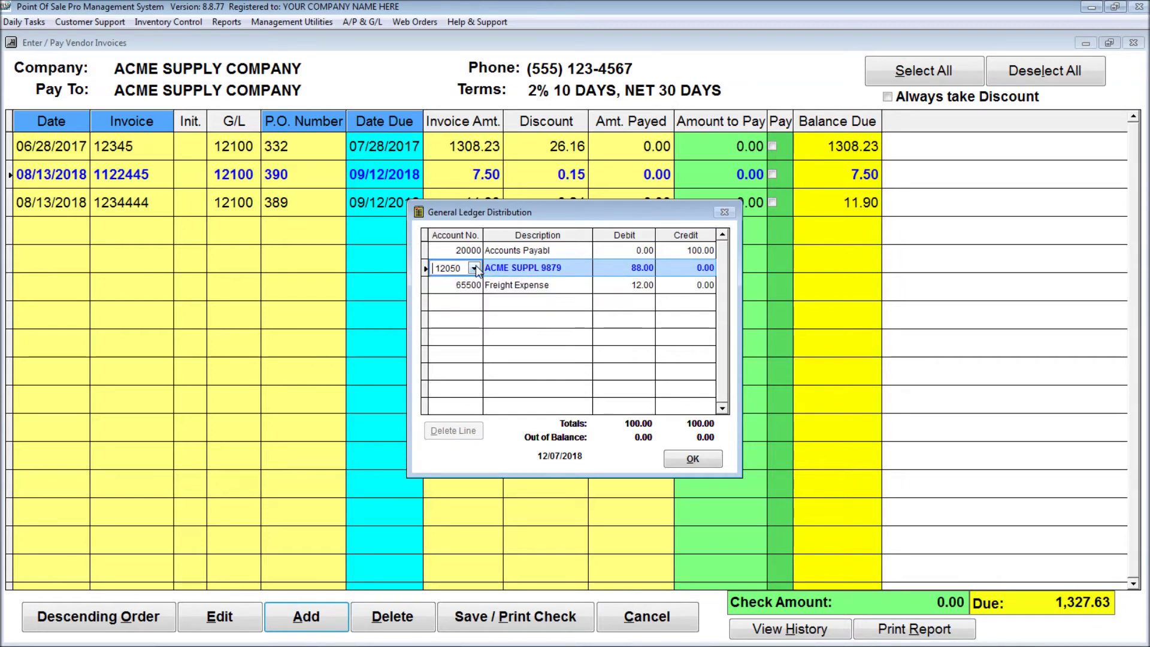
left_click(473, 286)
left_click(474, 286)
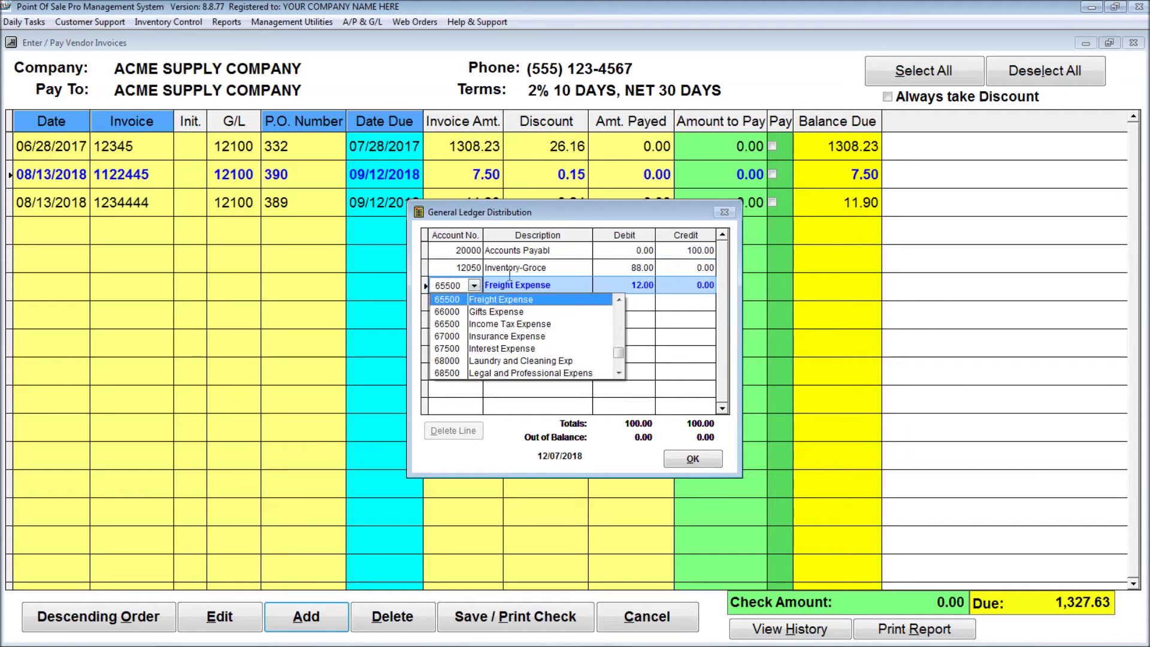
left_click(515, 285)
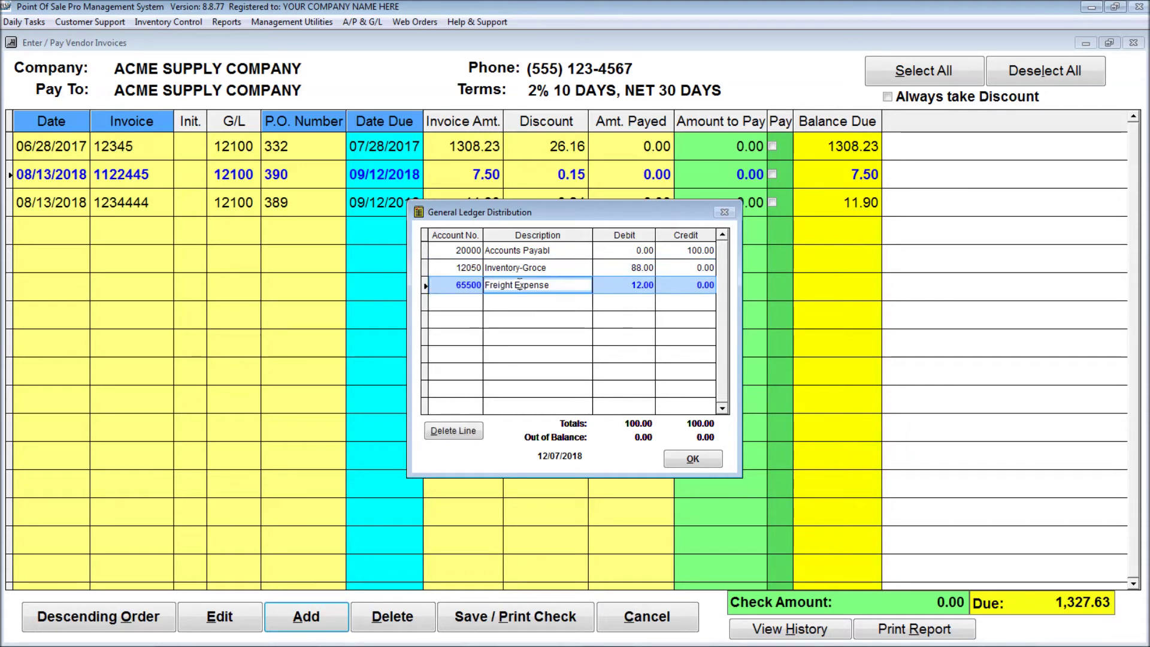
left_click(693, 458)
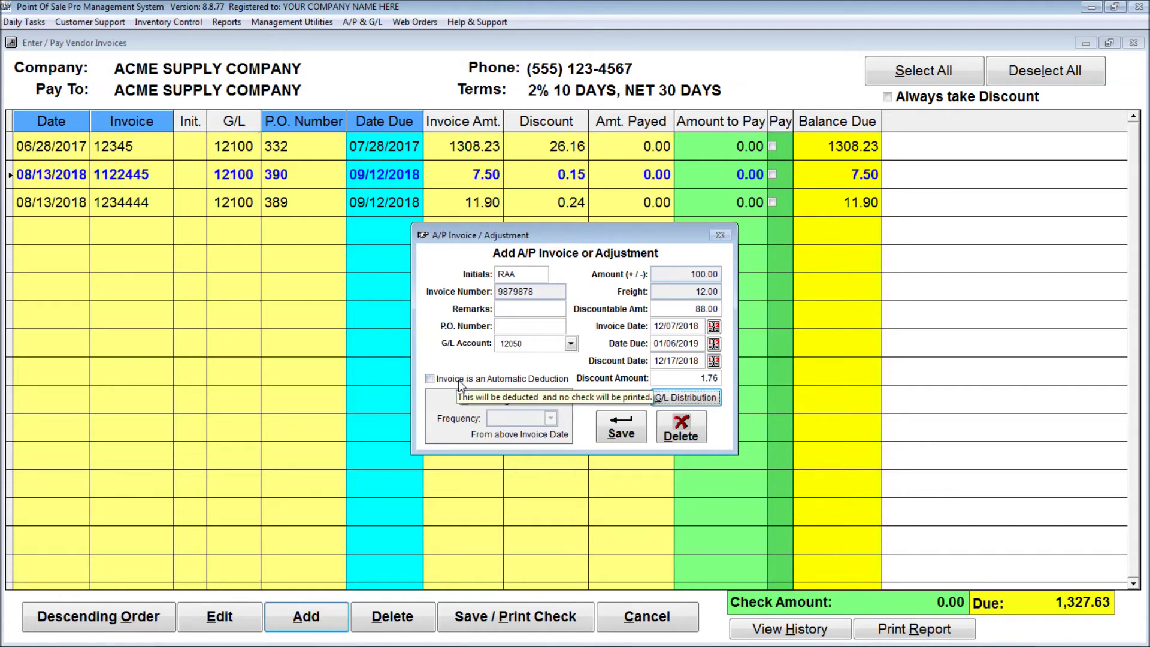
Step: Try the recurring invoice option with a Monthly frequency, review the other frequencies, and turn recurrence off again
left_click(465, 401)
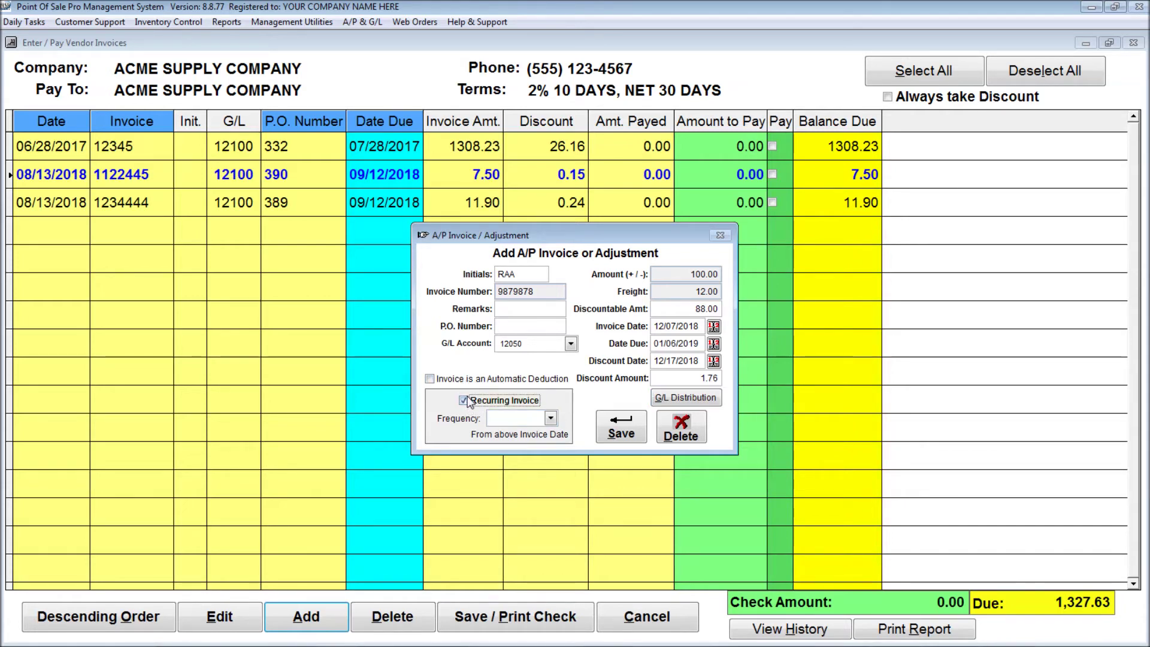
left_click(551, 418)
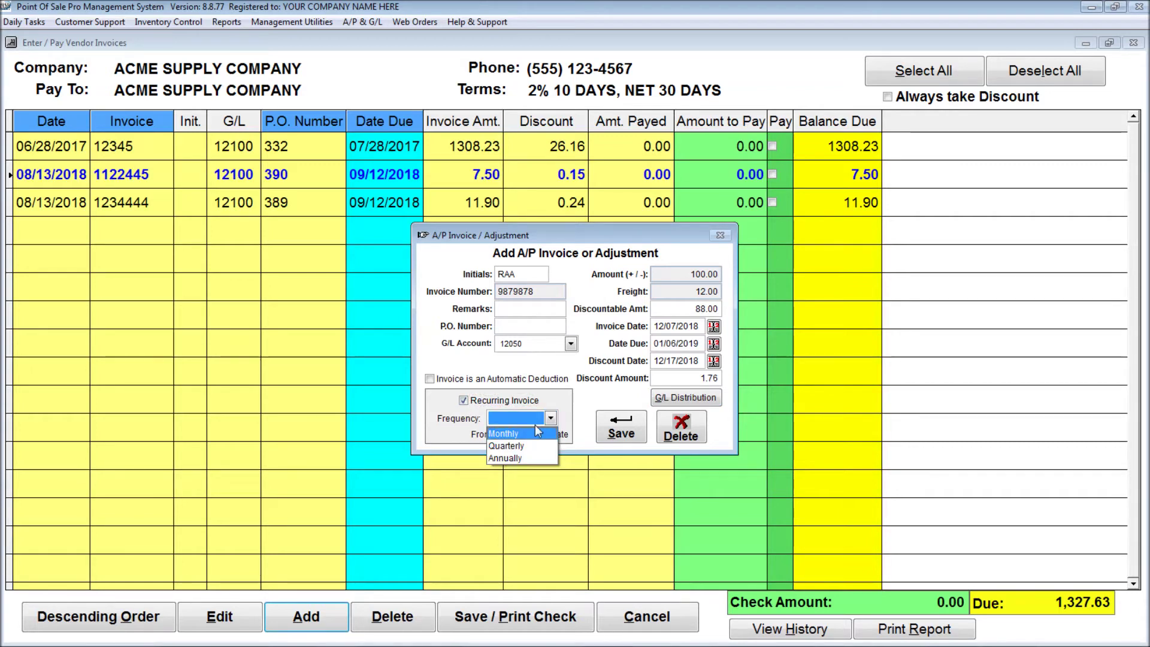
left_click(527, 434)
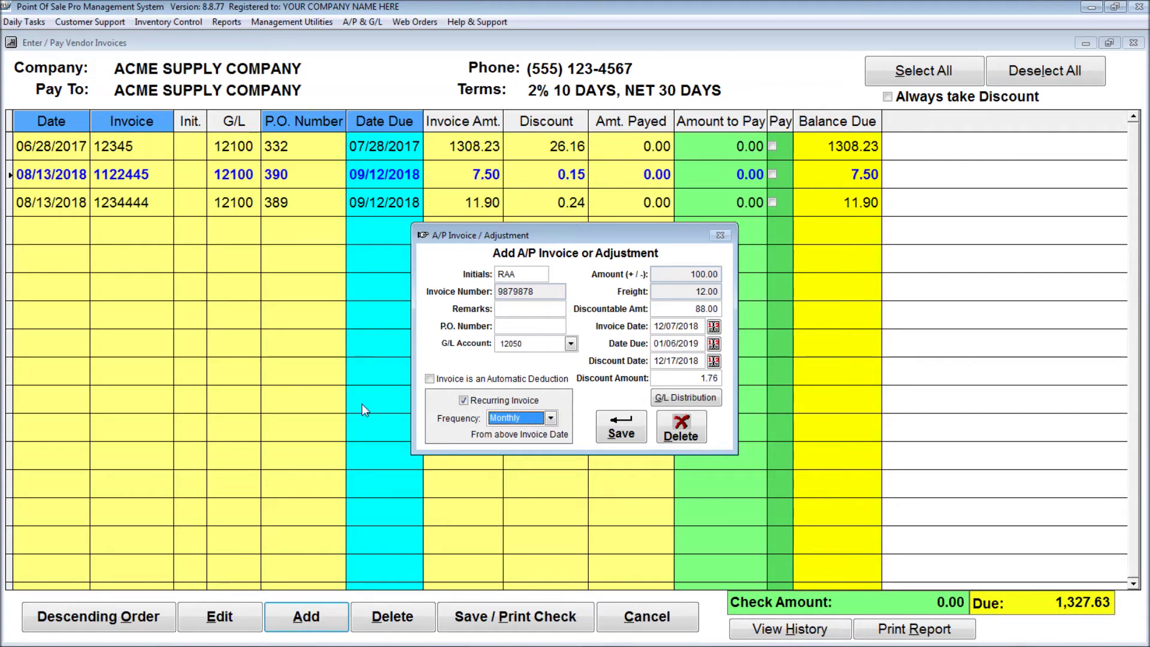
left_click(549, 420)
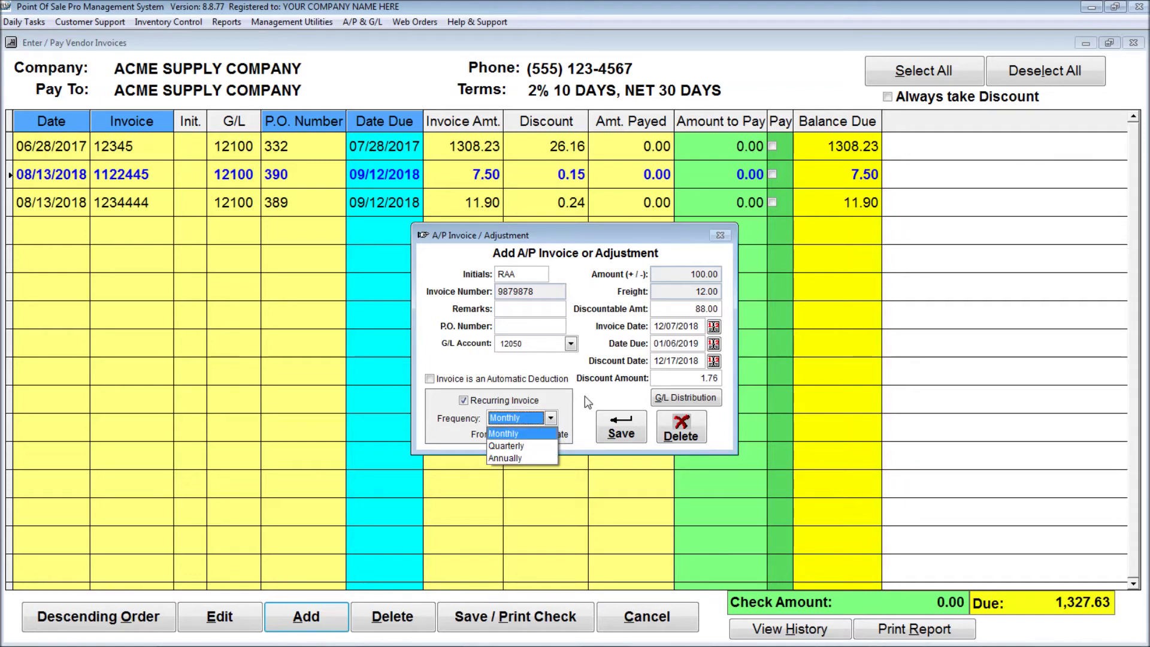
left_click(489, 402)
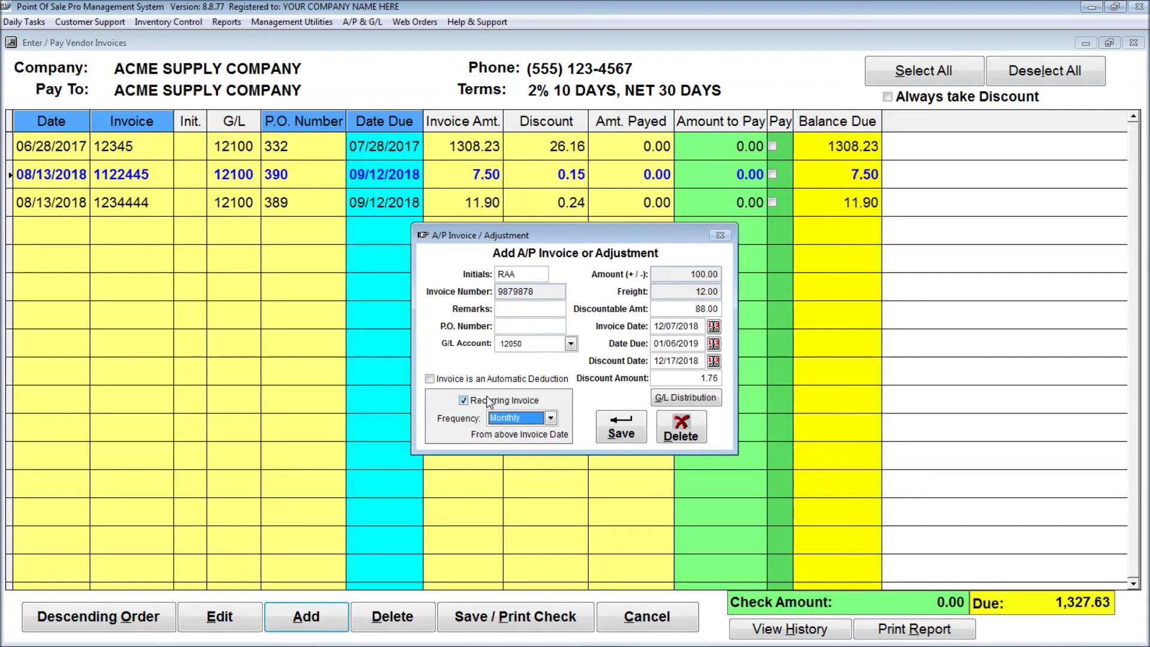
left_click(464, 400)
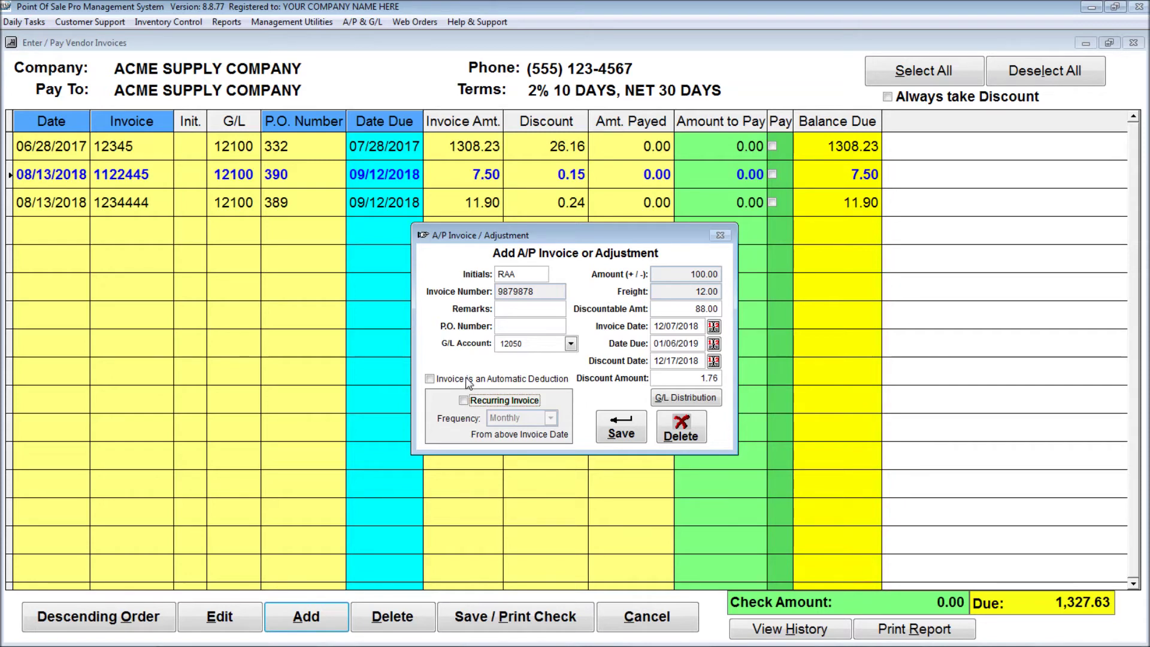
Step: Save the new A/P invoice and acknowledge its journal entry
left_click(621, 423)
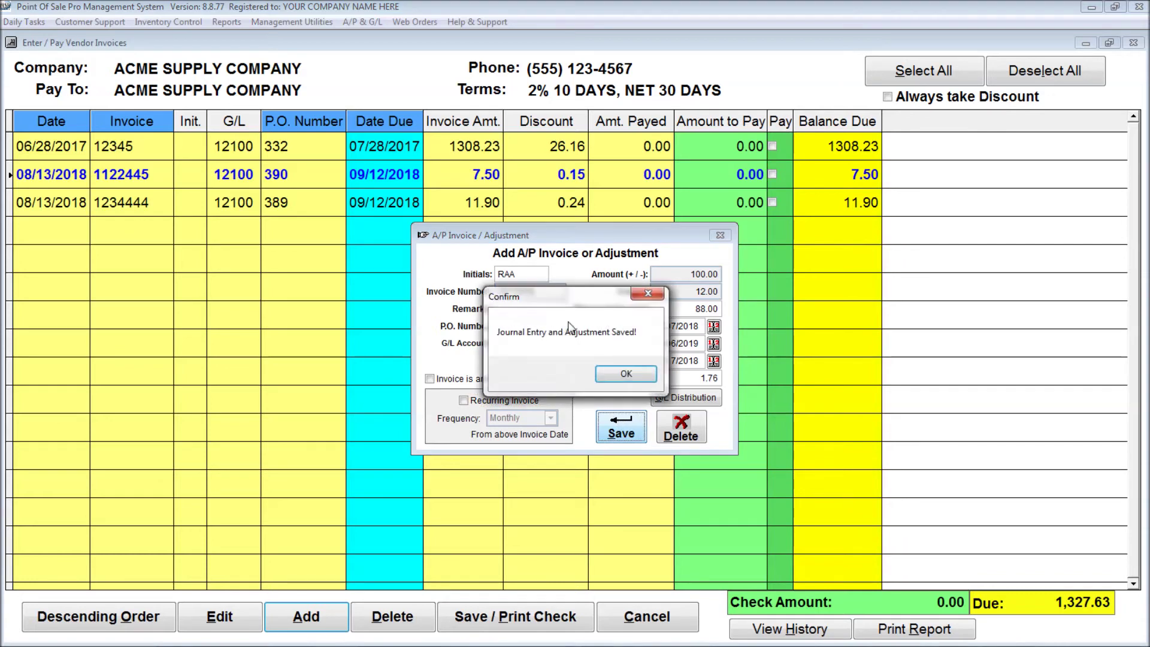
left_click(623, 375)
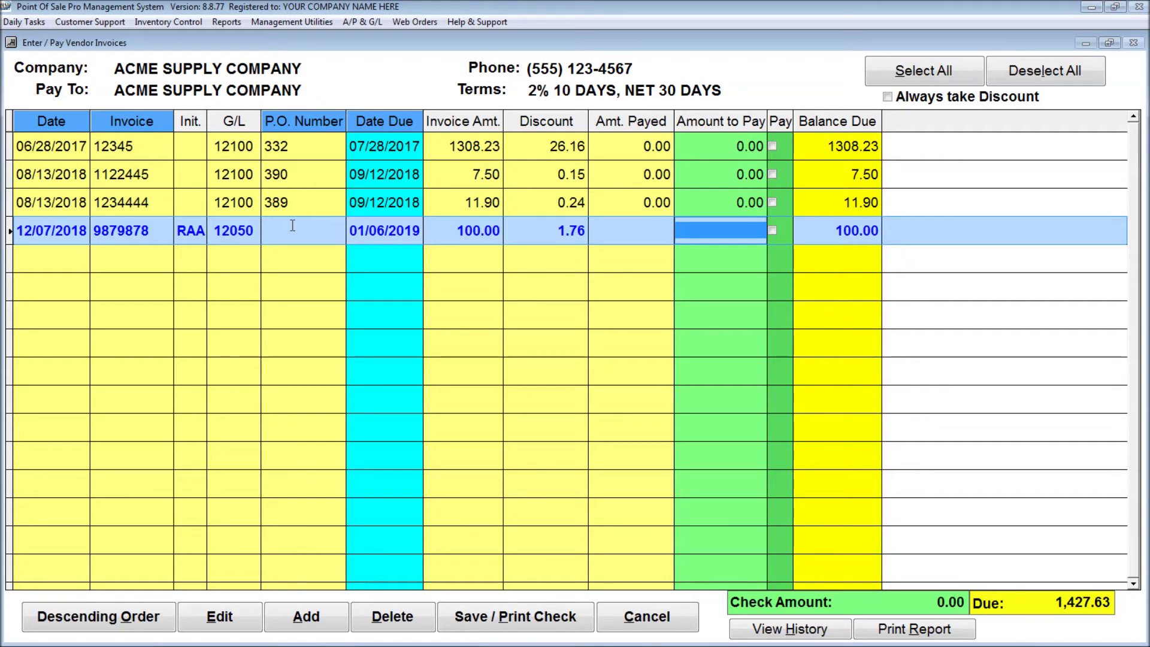
Step: Delete invoice 9879878, authorizing the deletion with the employee ID and password
left_click(395, 621)
type("RAA")
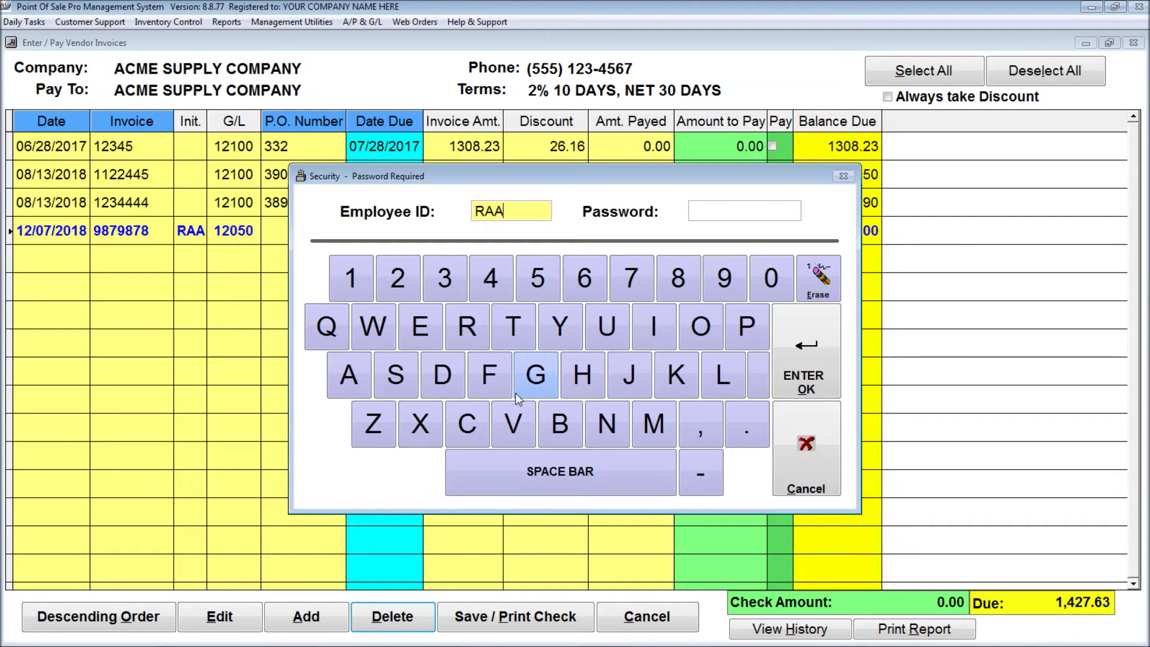
key("Tab")
type("*****")
key("Return")
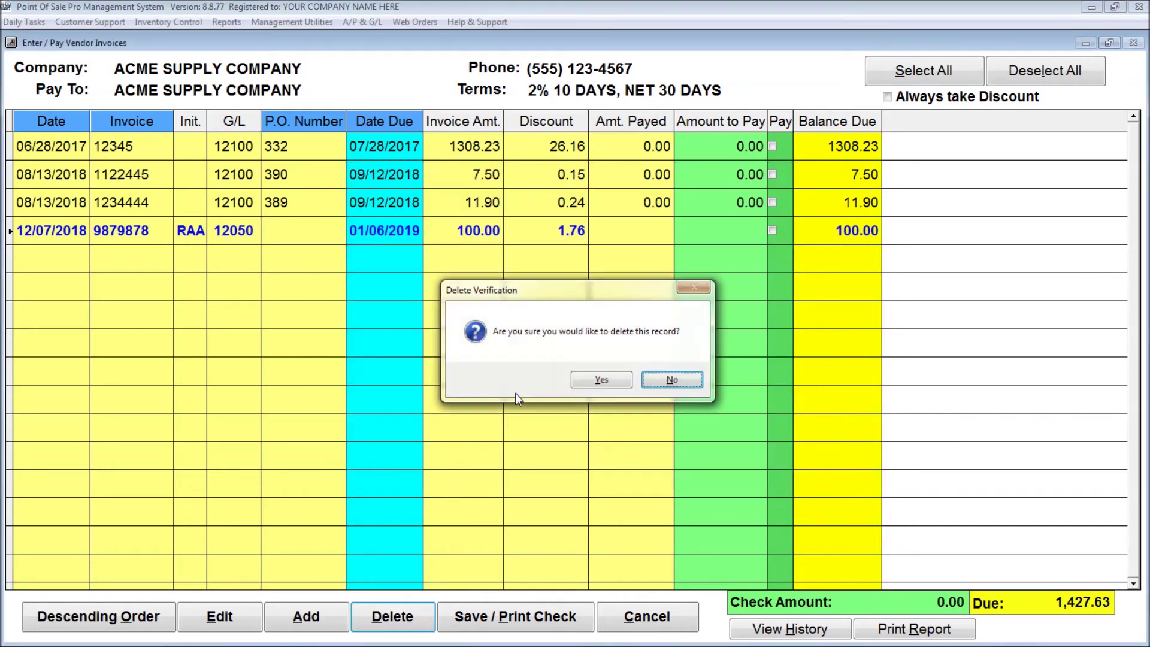
left_click(601, 380)
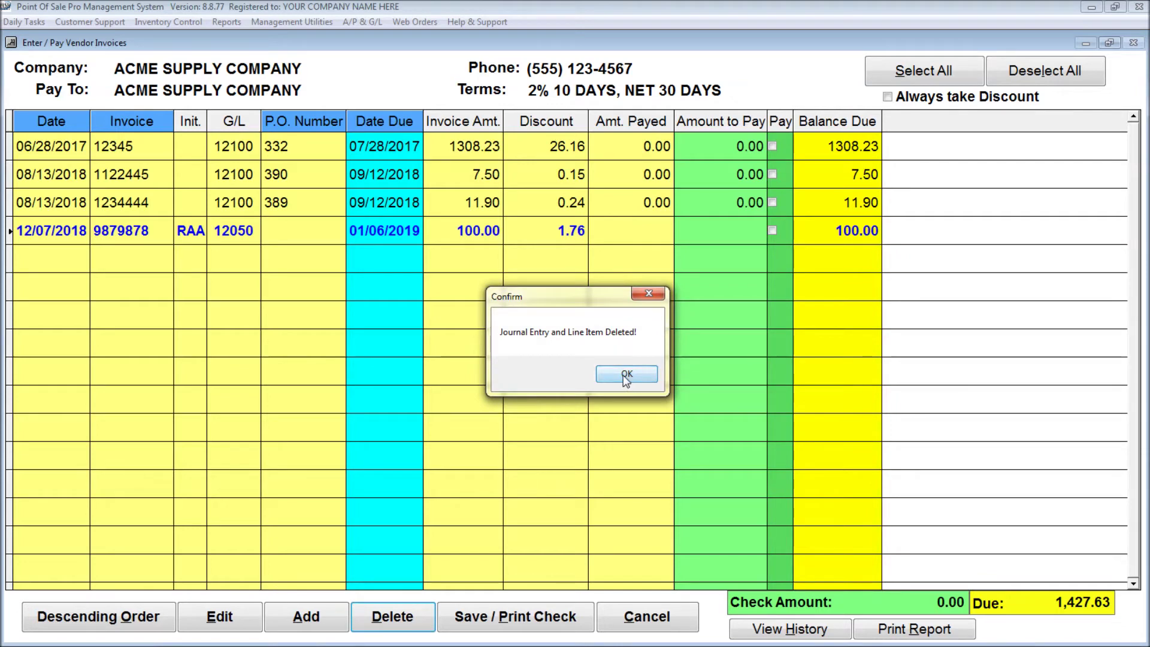
left_click(627, 375)
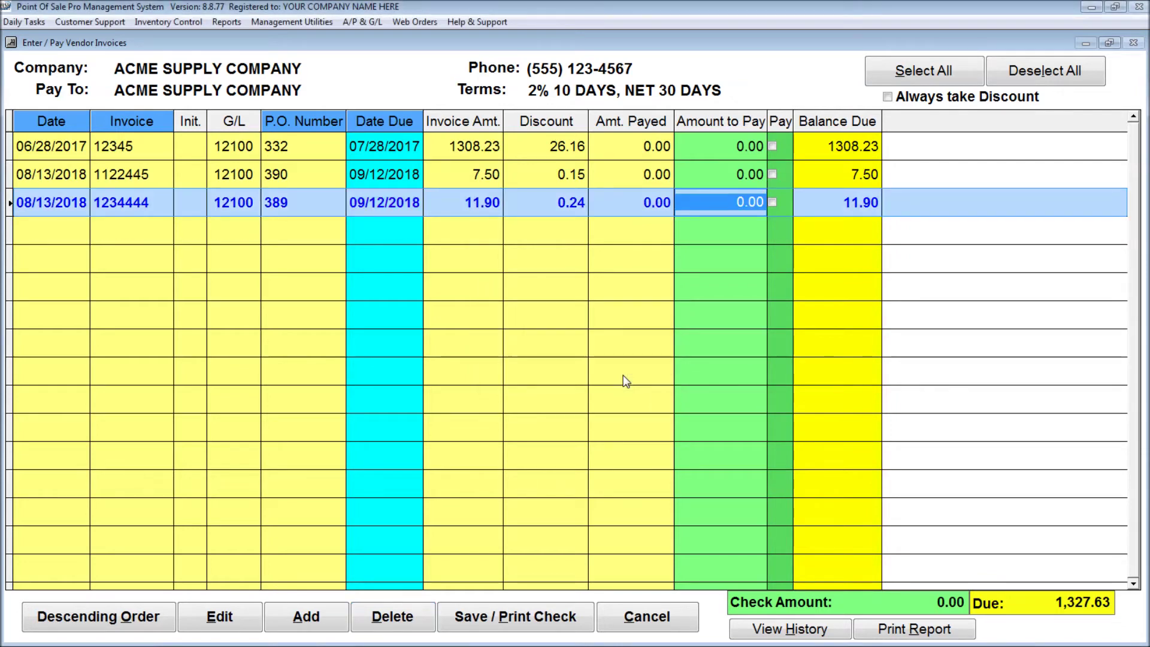
Step: Open the vendor's history, sort it by date, and go to the most recent entries
left_click(800, 630)
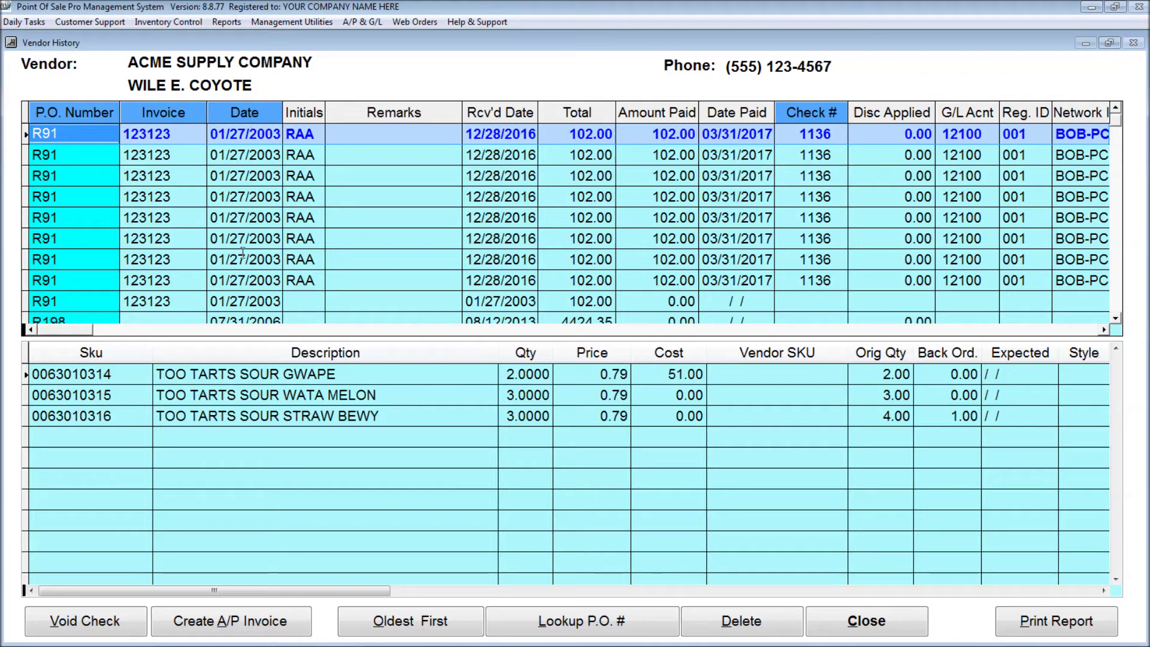
left_click(245, 112)
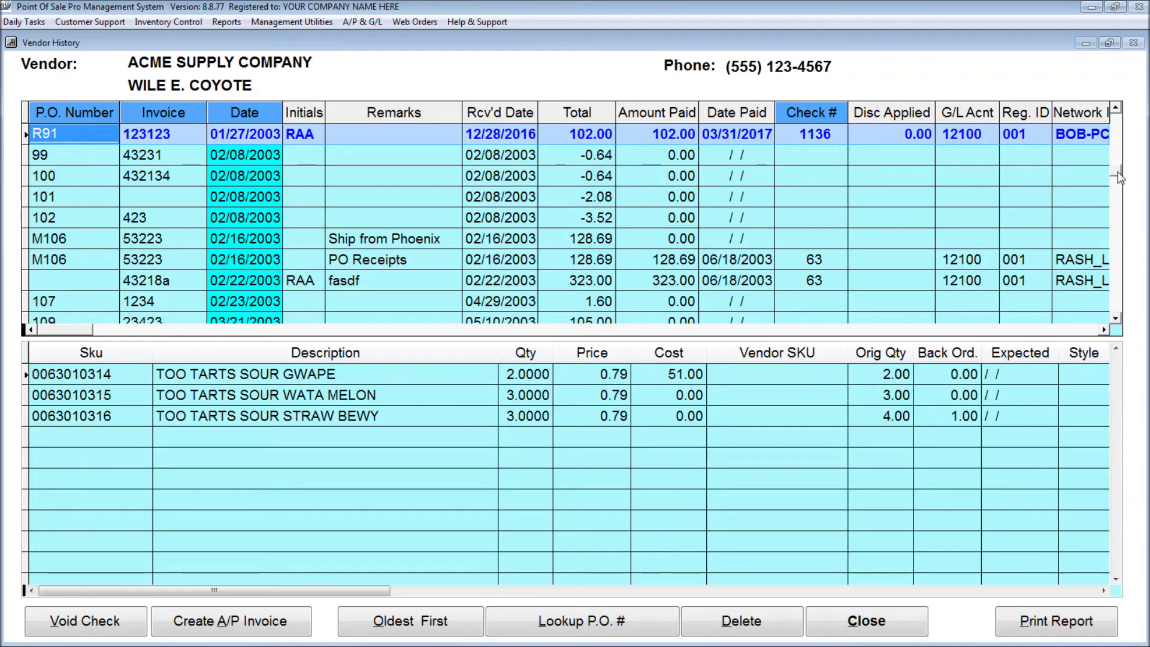
left_click_drag(1118, 173, 1118, 314)
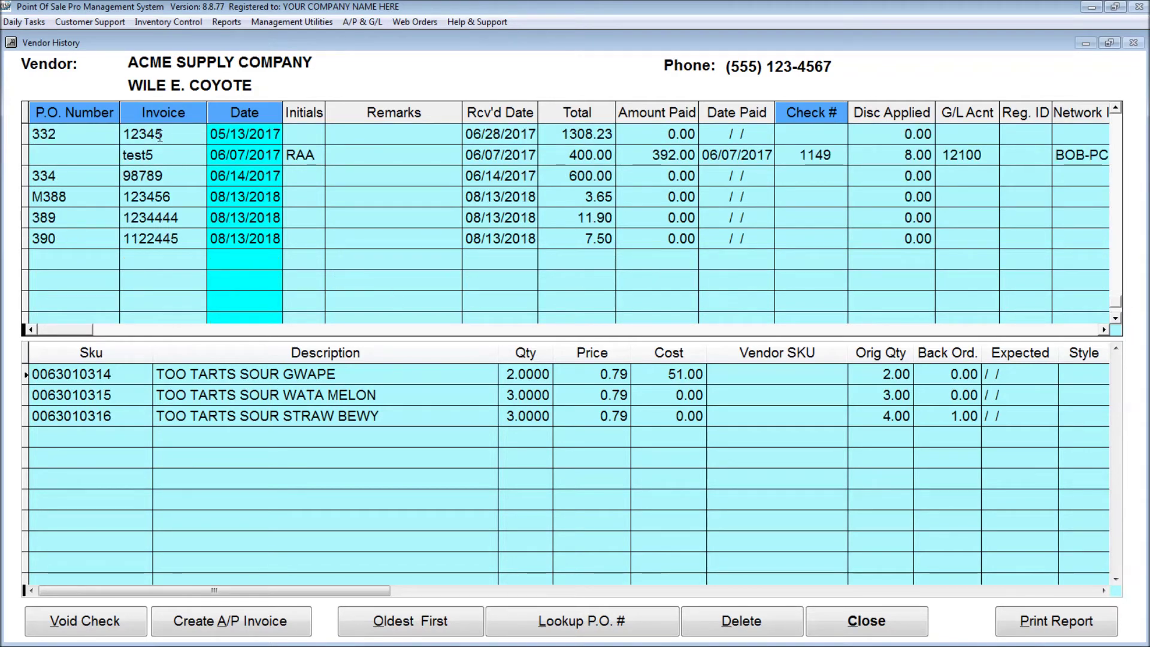
Step: Look up P.O. number 389 in the vendor history
left_click(615, 626)
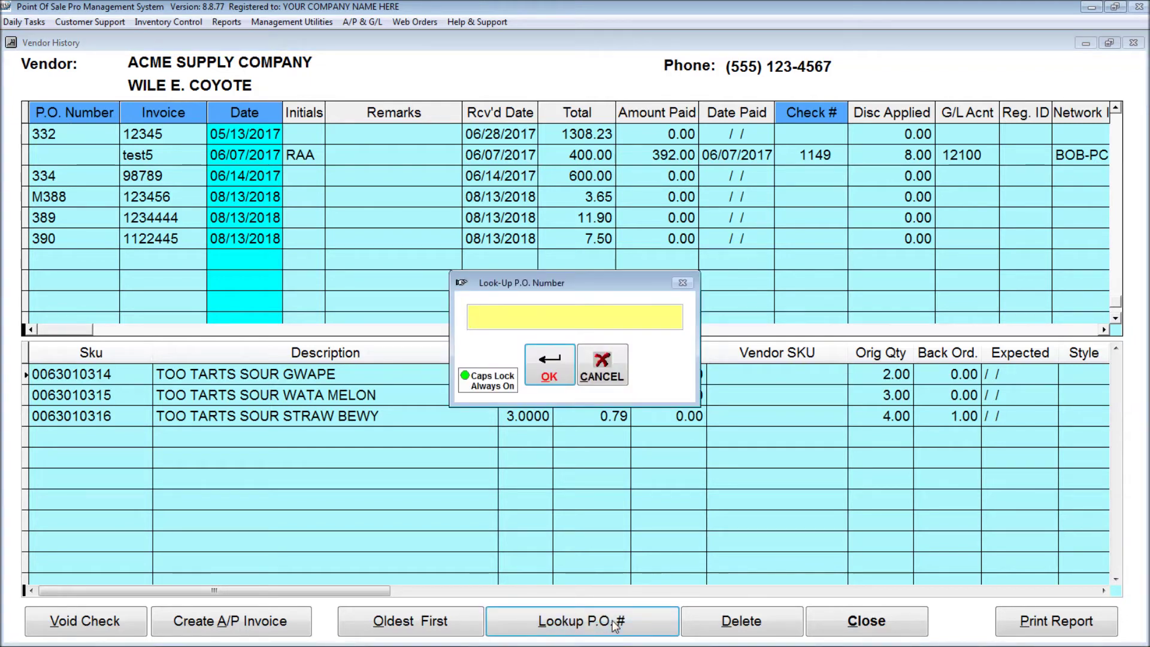
type("389")
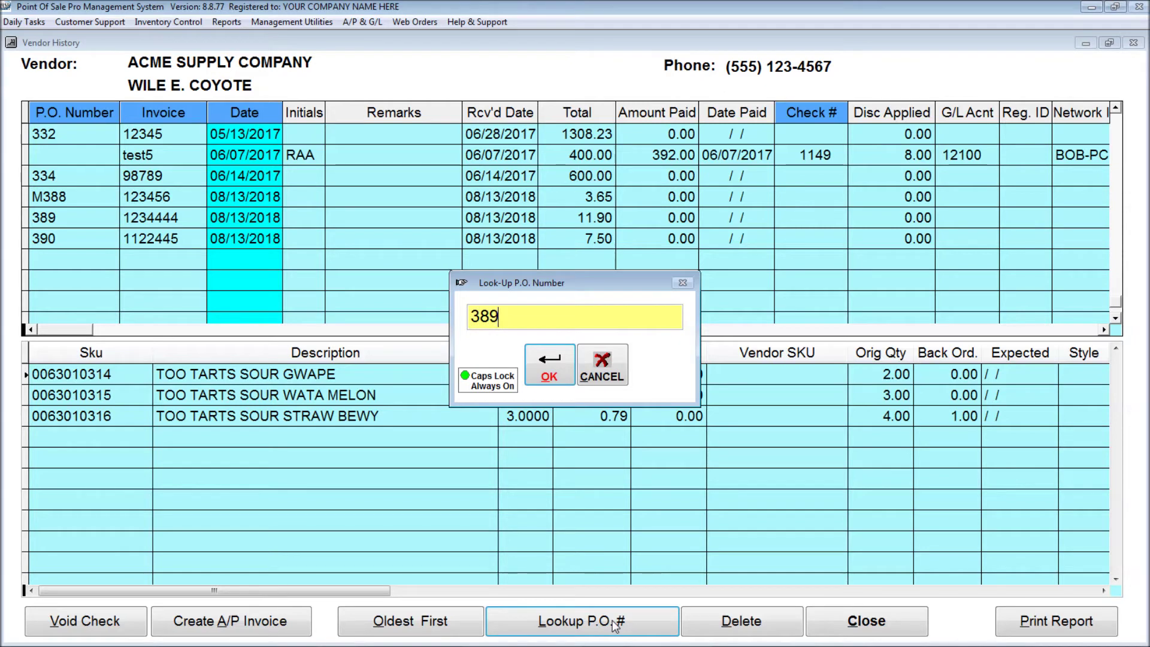
key("Return")
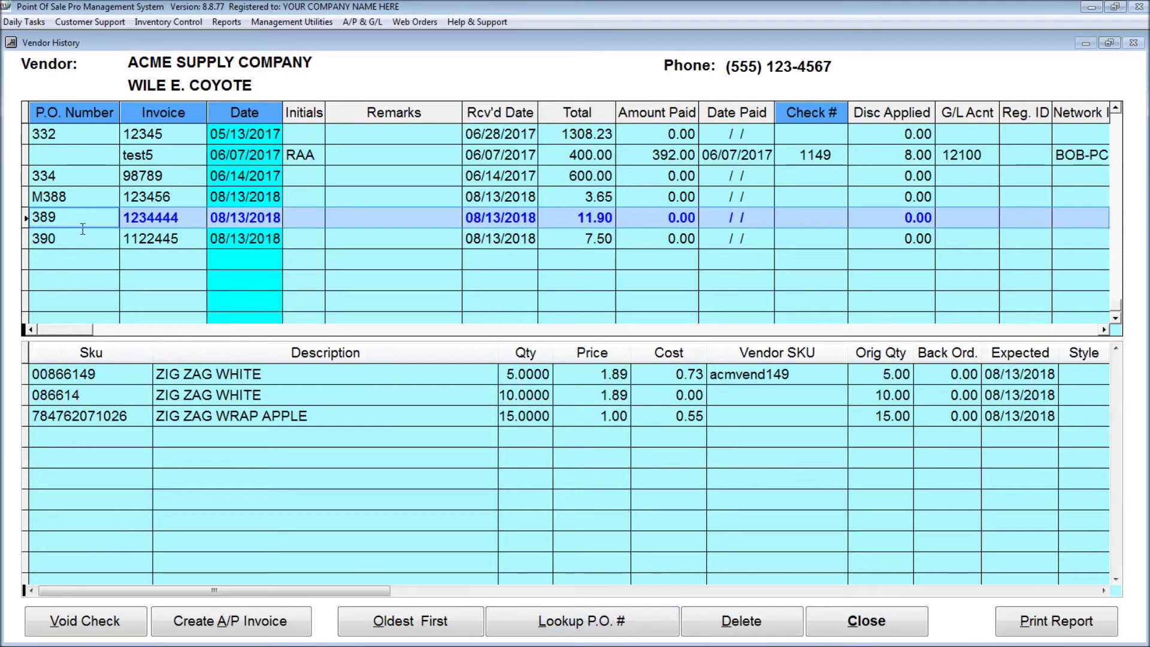
Step: Examine the line items of invoices 1122445, 1234444, 123456 and 98789 in the vendor history
left_click(180, 240)
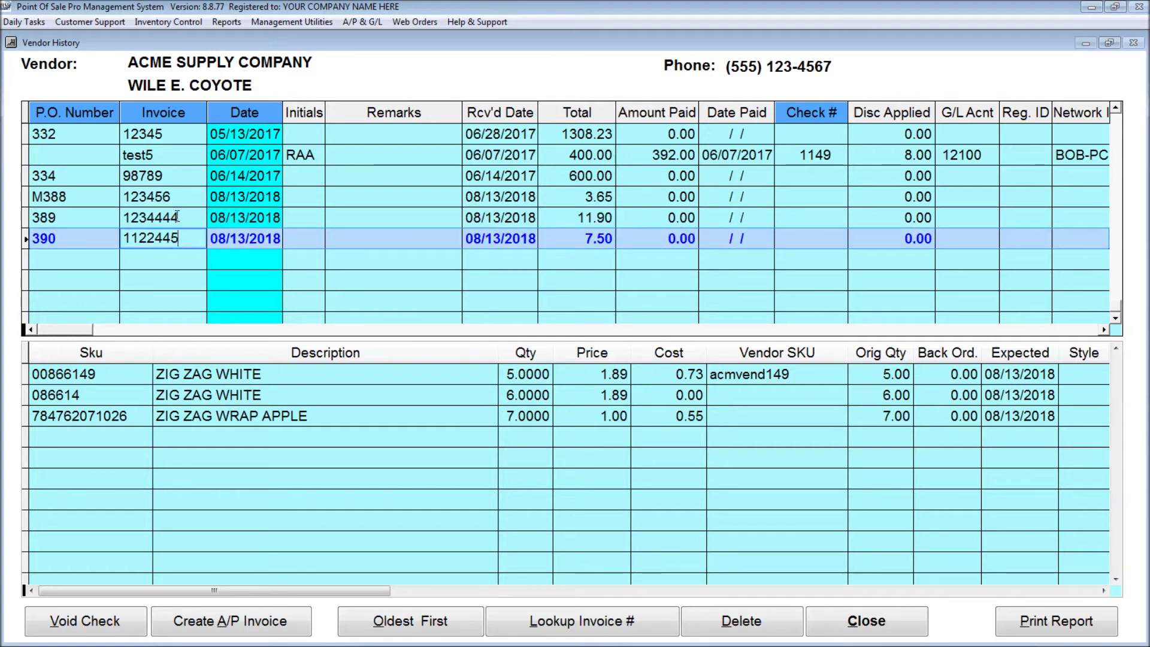
left_click(176, 218)
left_click(174, 198)
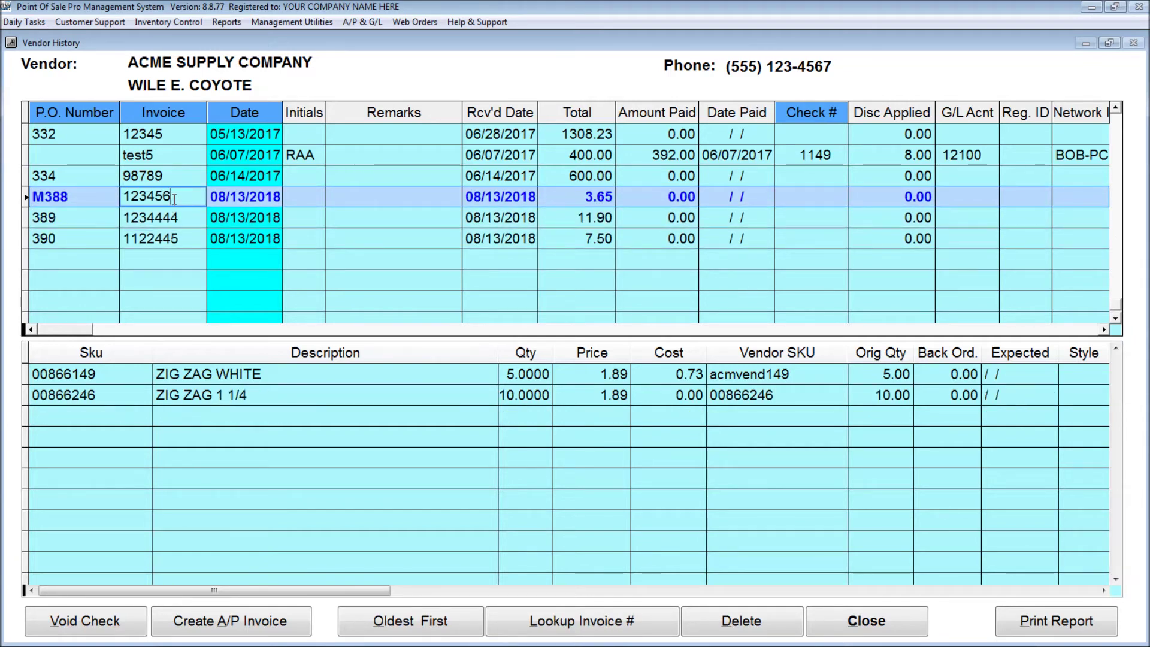
left_click(172, 175)
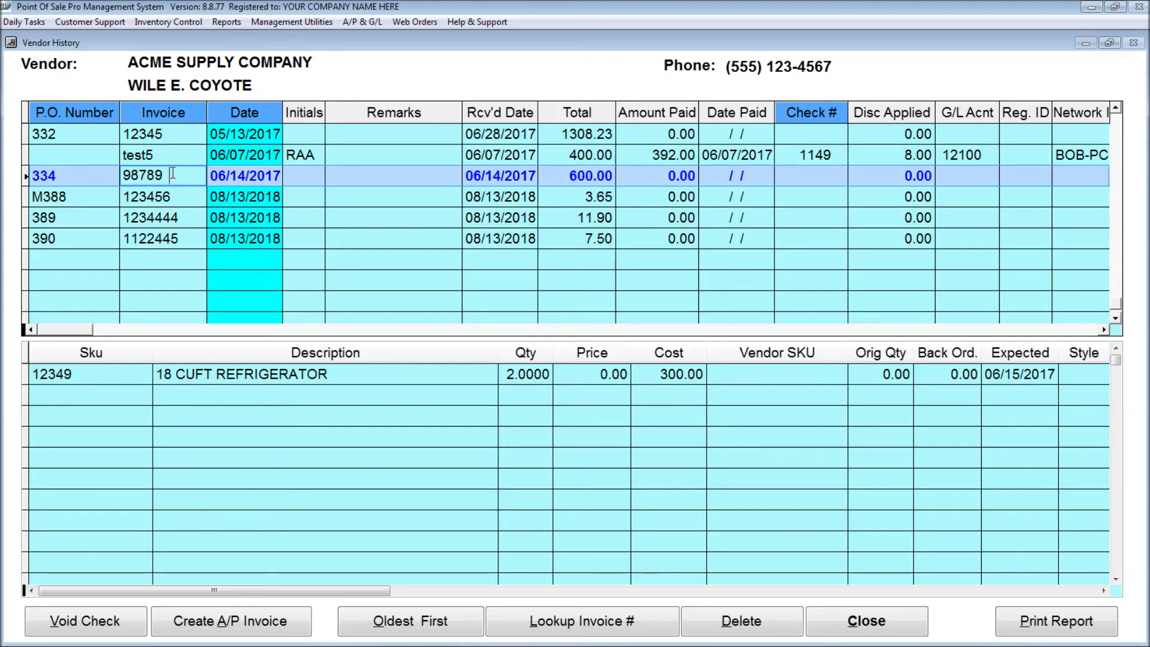
Step: Try to create an A/P invoice from the history entry for P.O. 389, invoice 1234444
left_click(177, 217)
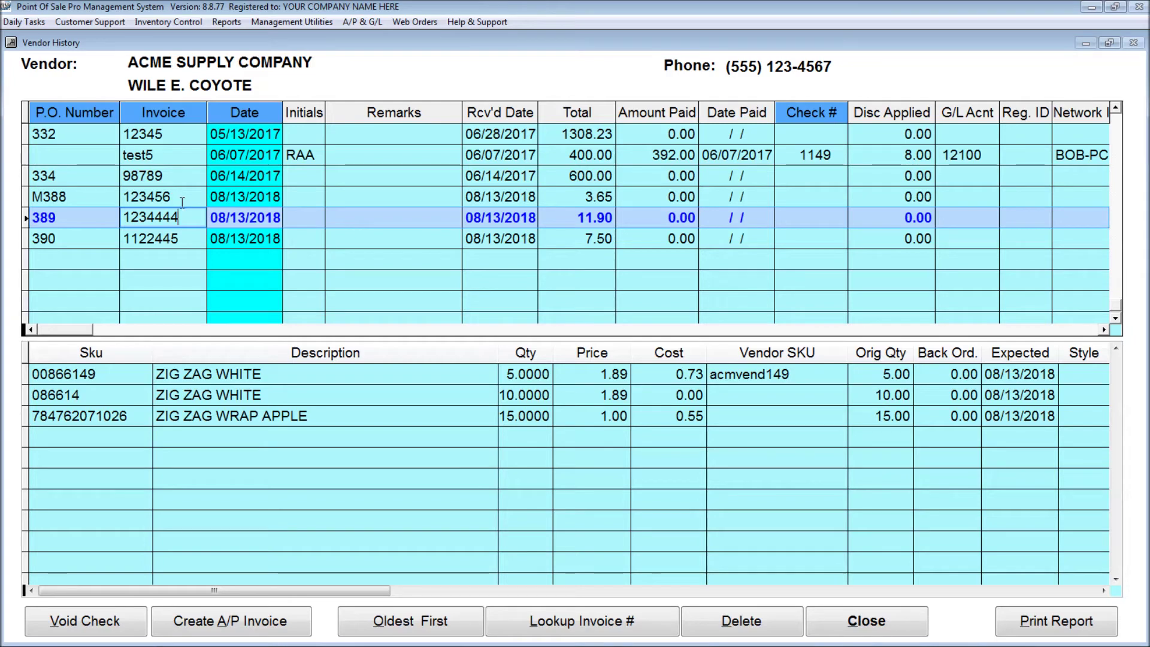
left_click(247, 621)
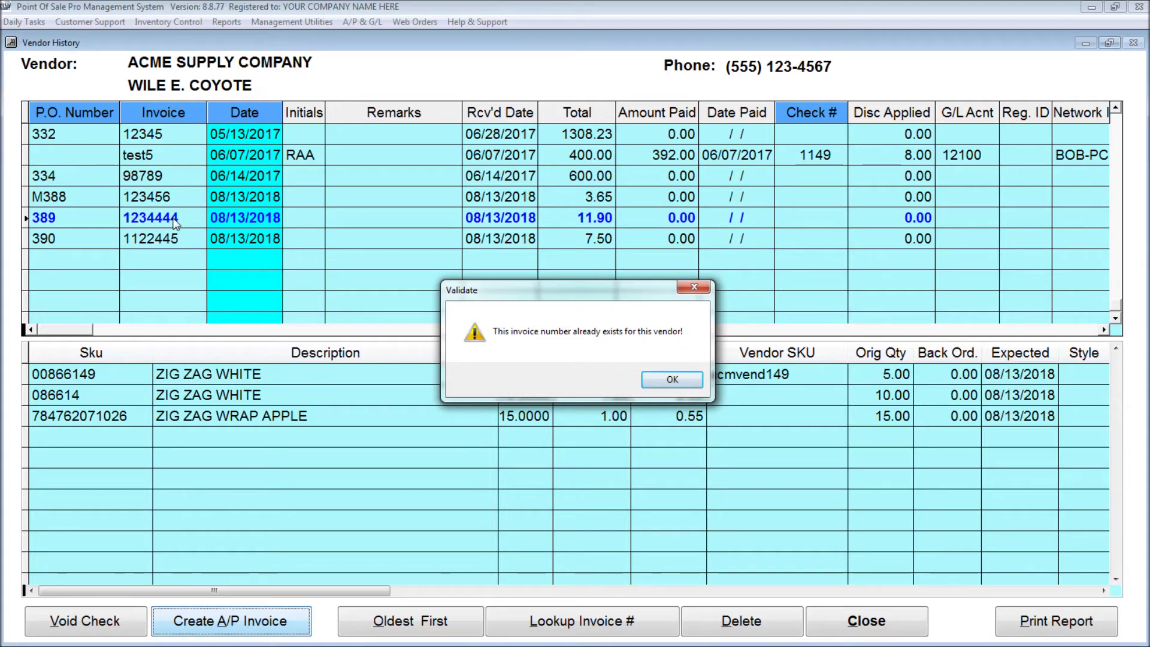
left_click(659, 378)
left_click(680, 425)
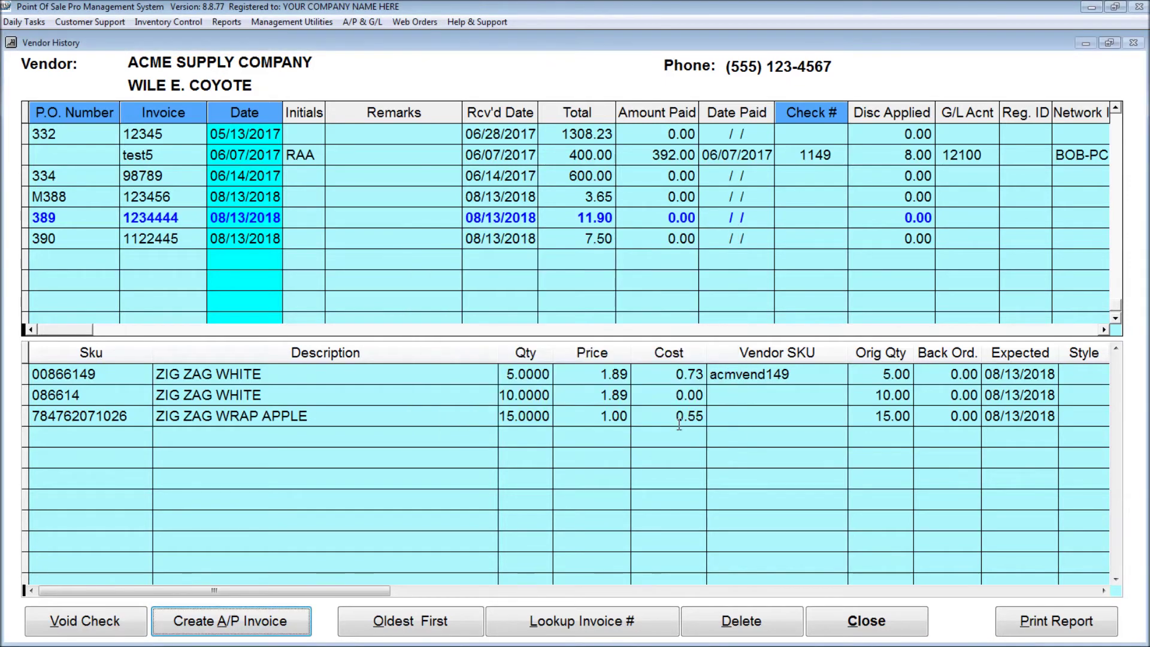
Step: Close and reopen the vendor history from the vendor invoices list, and look up P.O. number 389
left_click(842, 620)
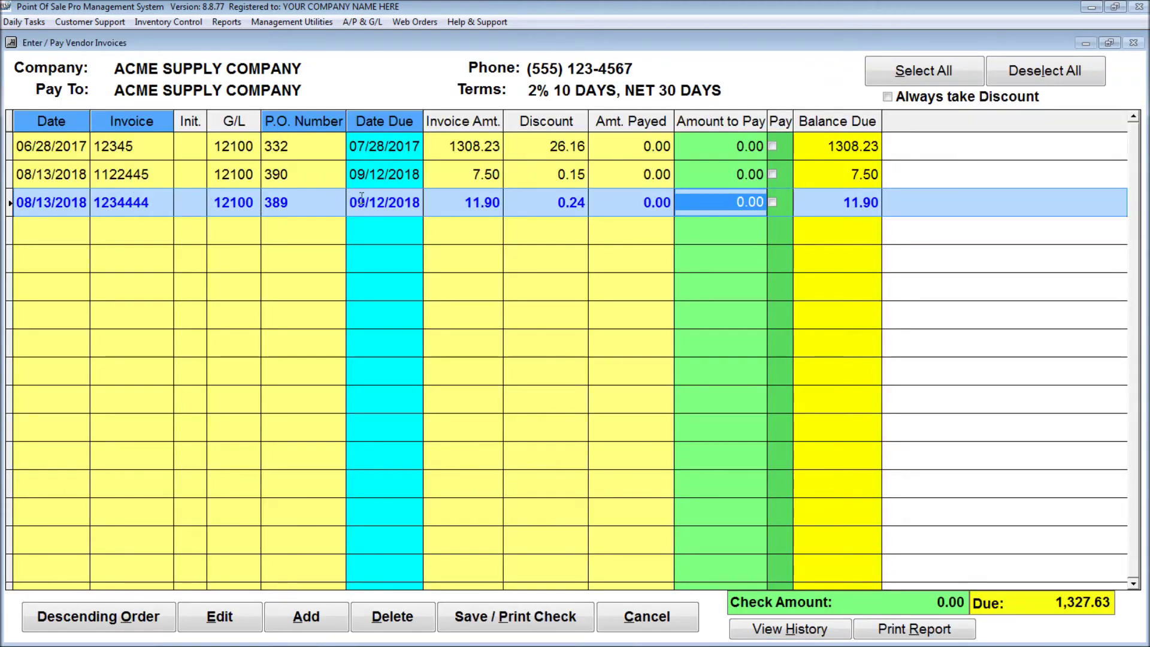
left_click(789, 628)
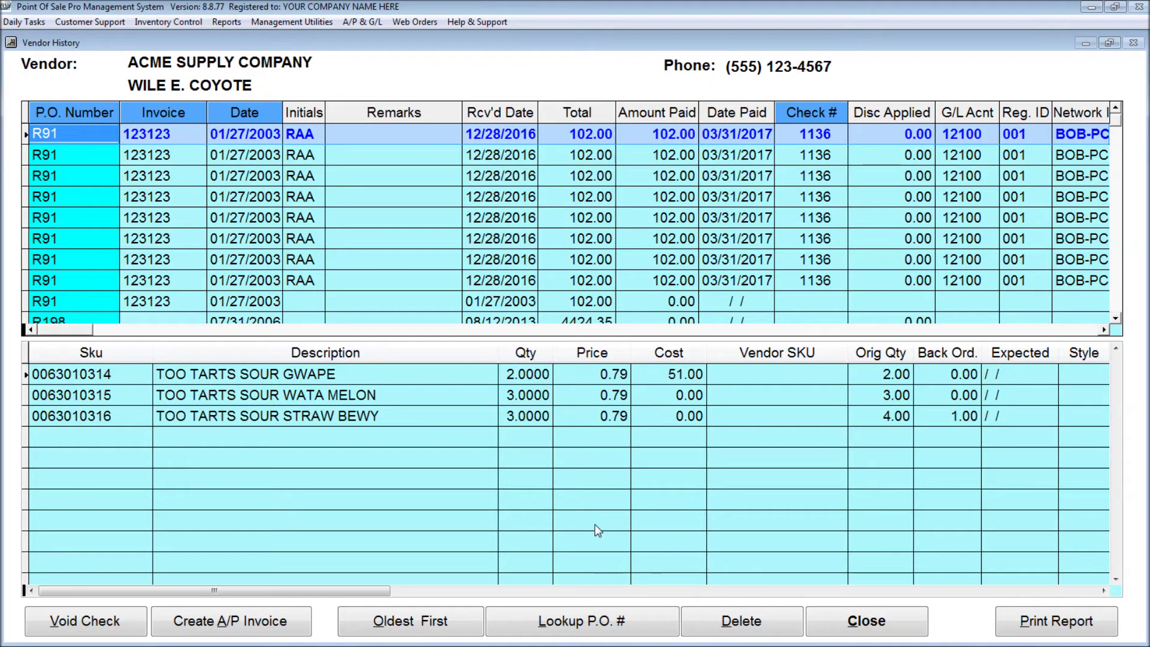
left_click(575, 632)
type("389")
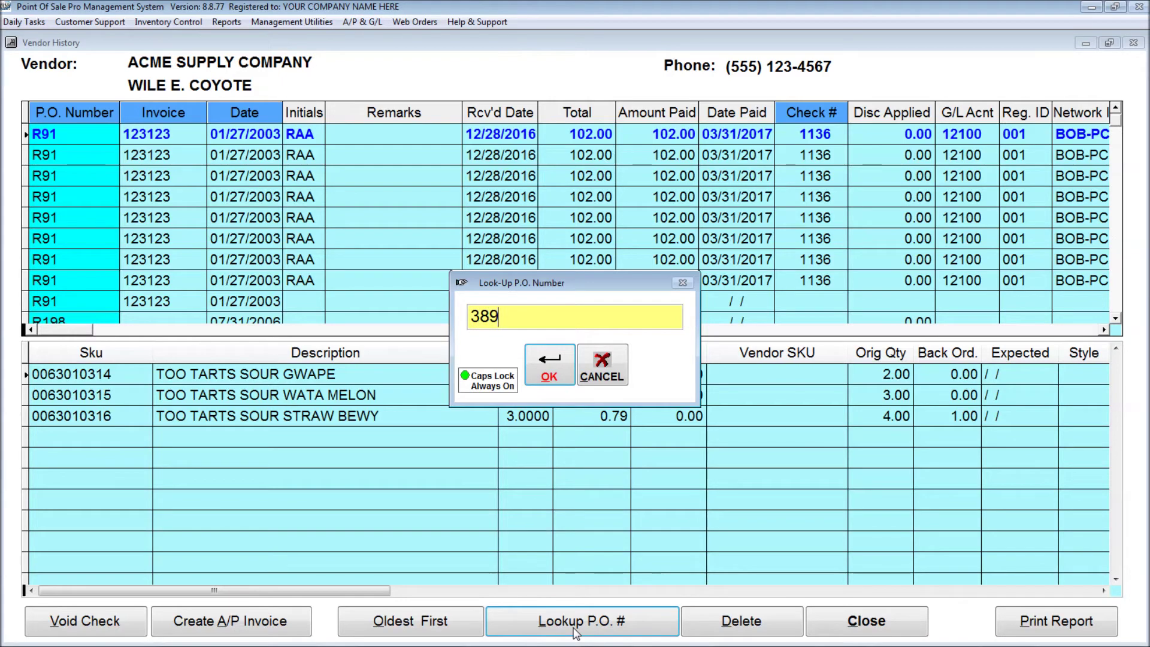
key("Return")
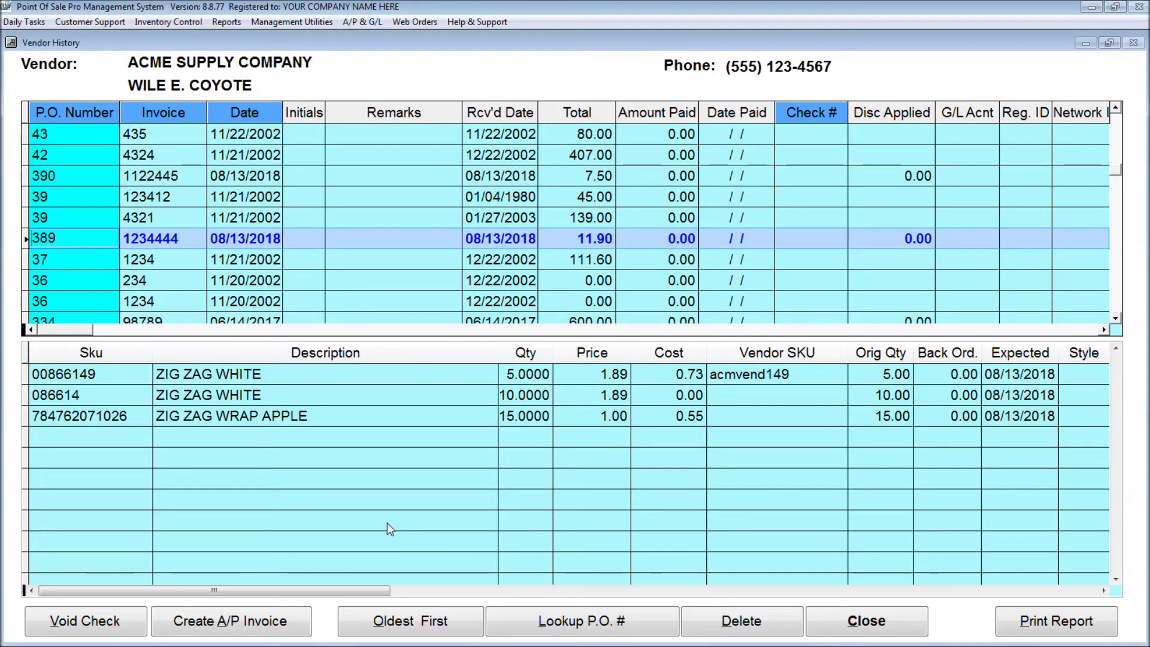
Step: With the history sorted by date, create and save an A/P invoice from the P.O. M388 entry, filling in the employee's initials
left_click(238, 112)
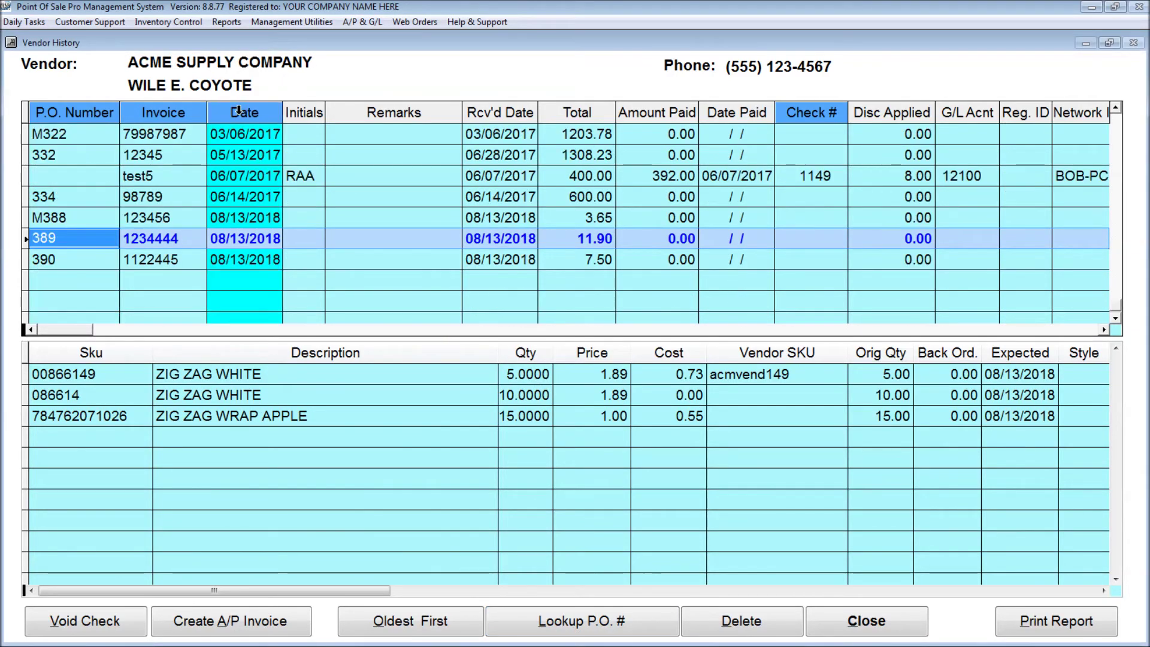
left_click(78, 218)
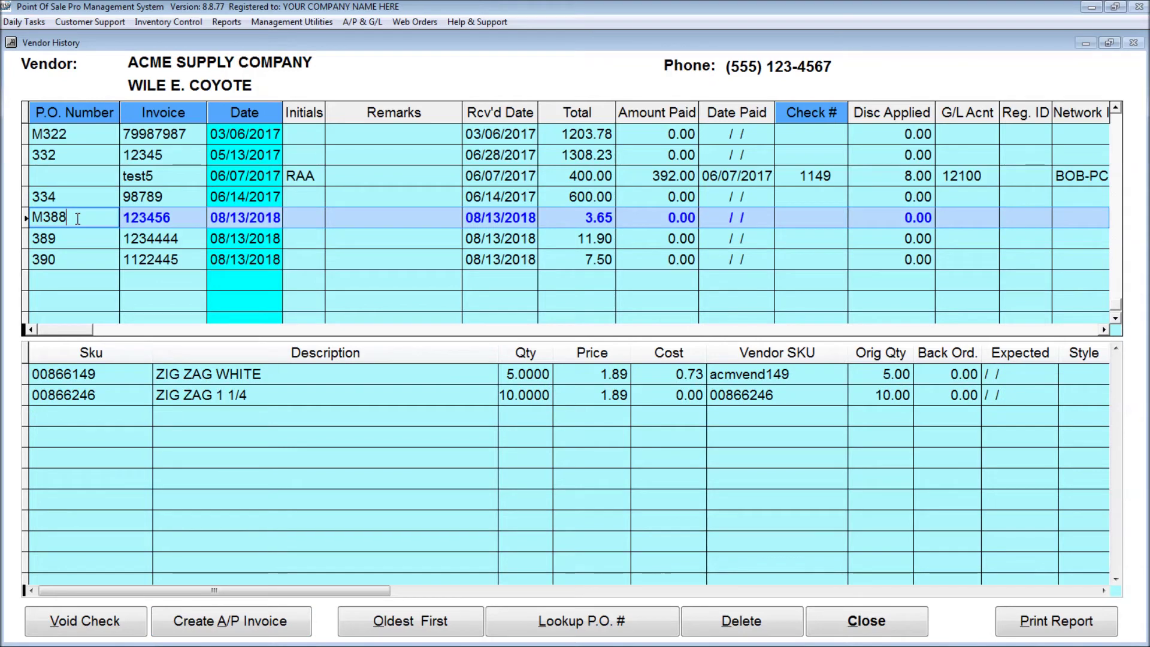
left_click(274, 626)
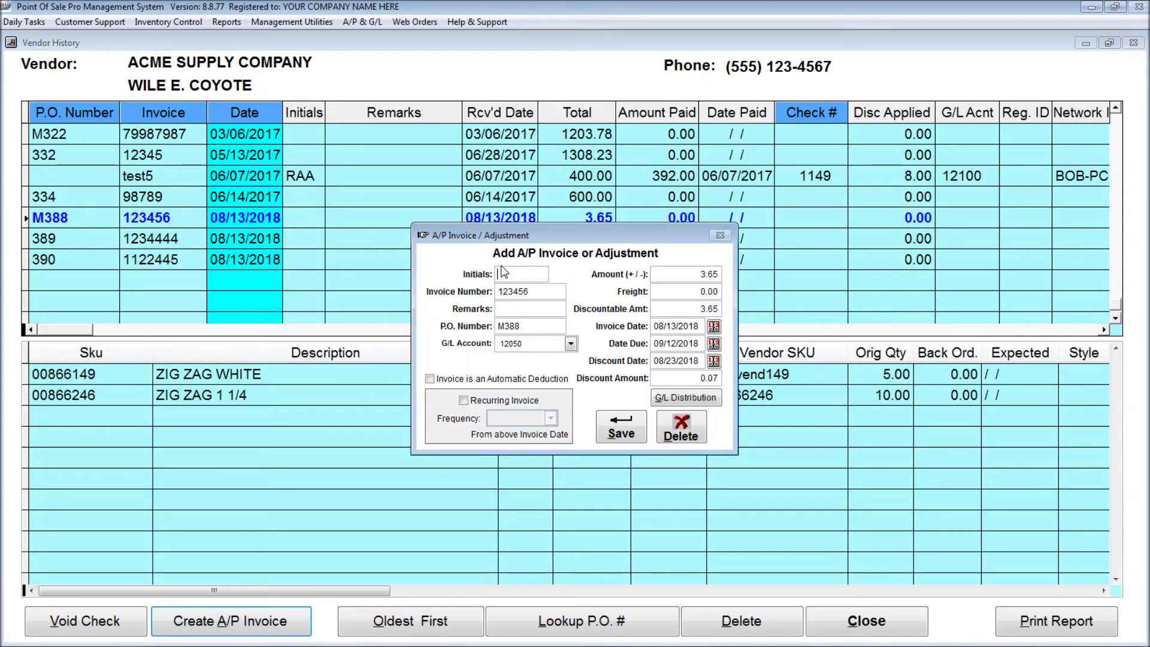
type("RAA")
key("Tab")
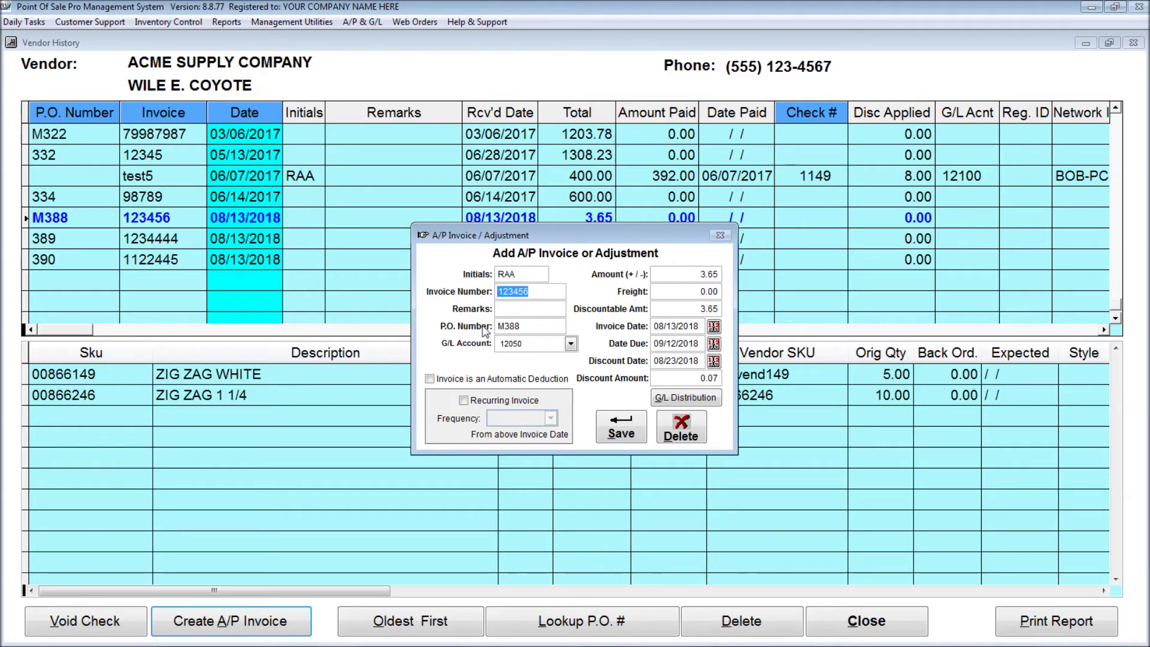
left_click(507, 306)
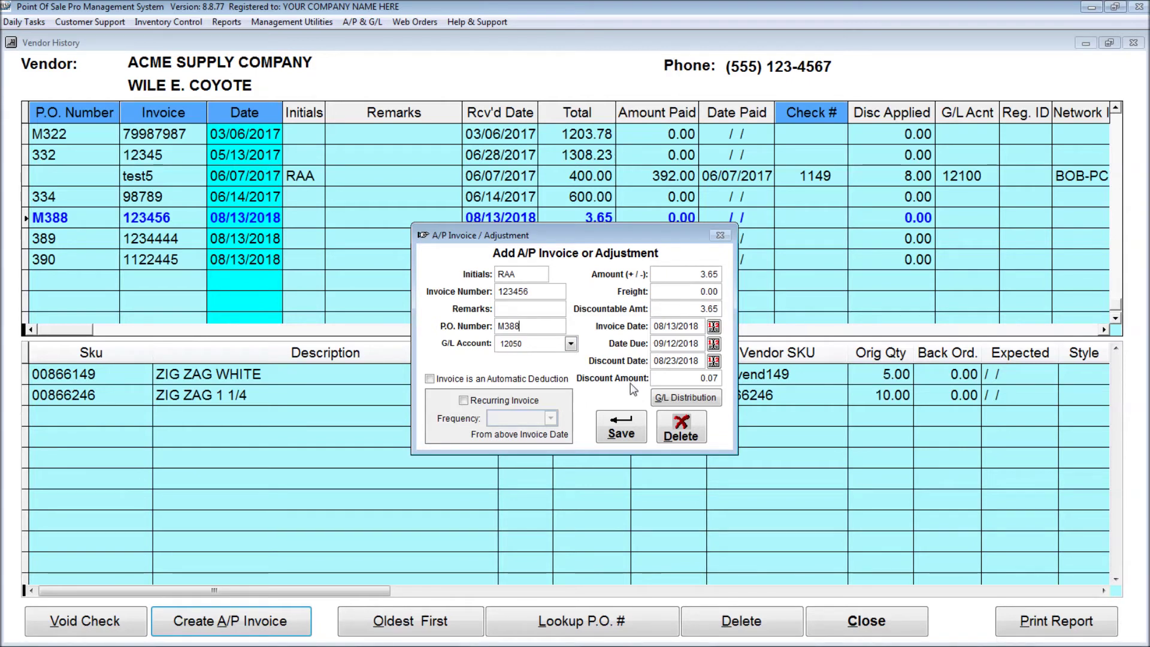
left_click(622, 424)
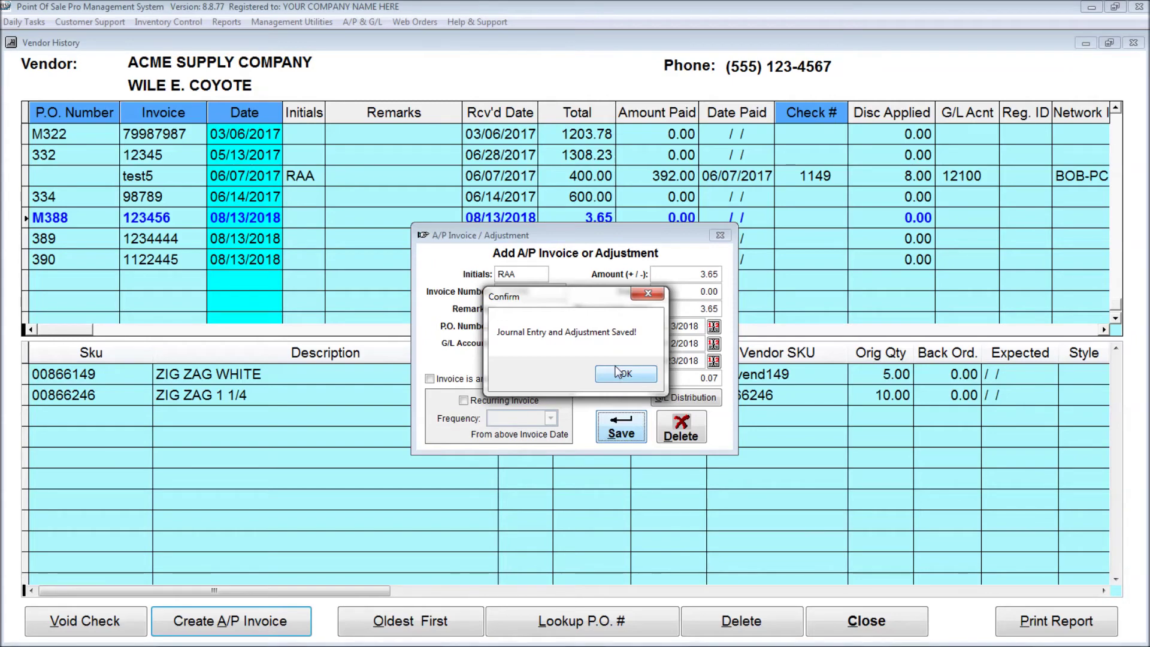
left_click(620, 373)
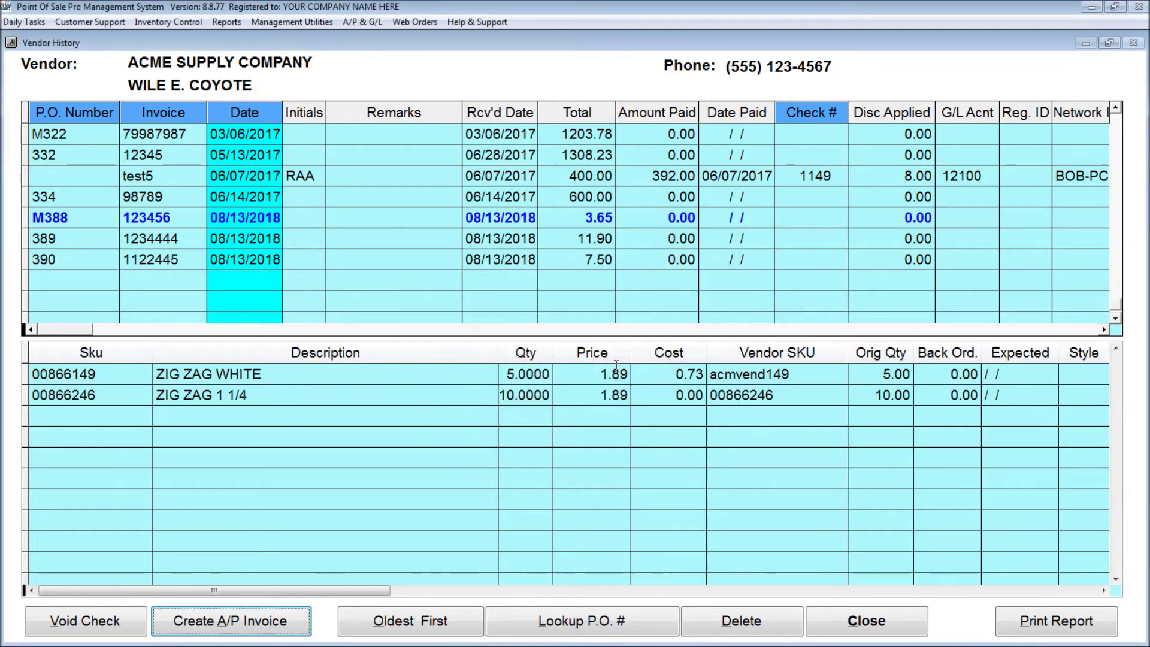
Step: Return to the vendor invoices list, open invoice 123456 for P.O. M388 for editing, and save it
left_click(853, 624)
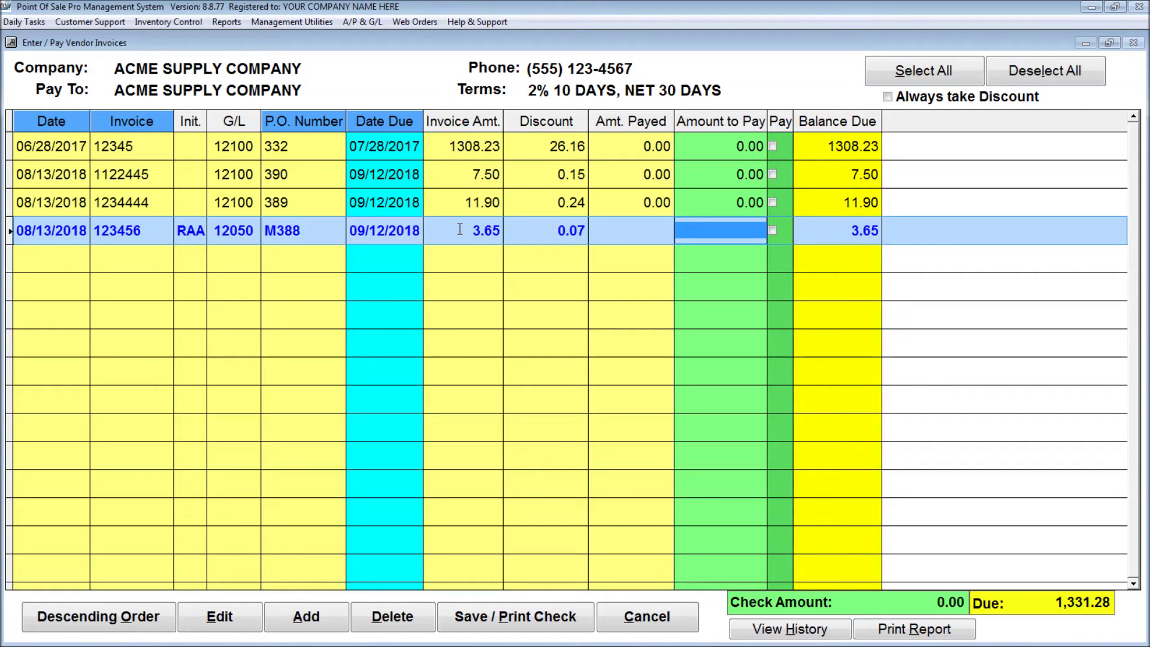
left_click(242, 616)
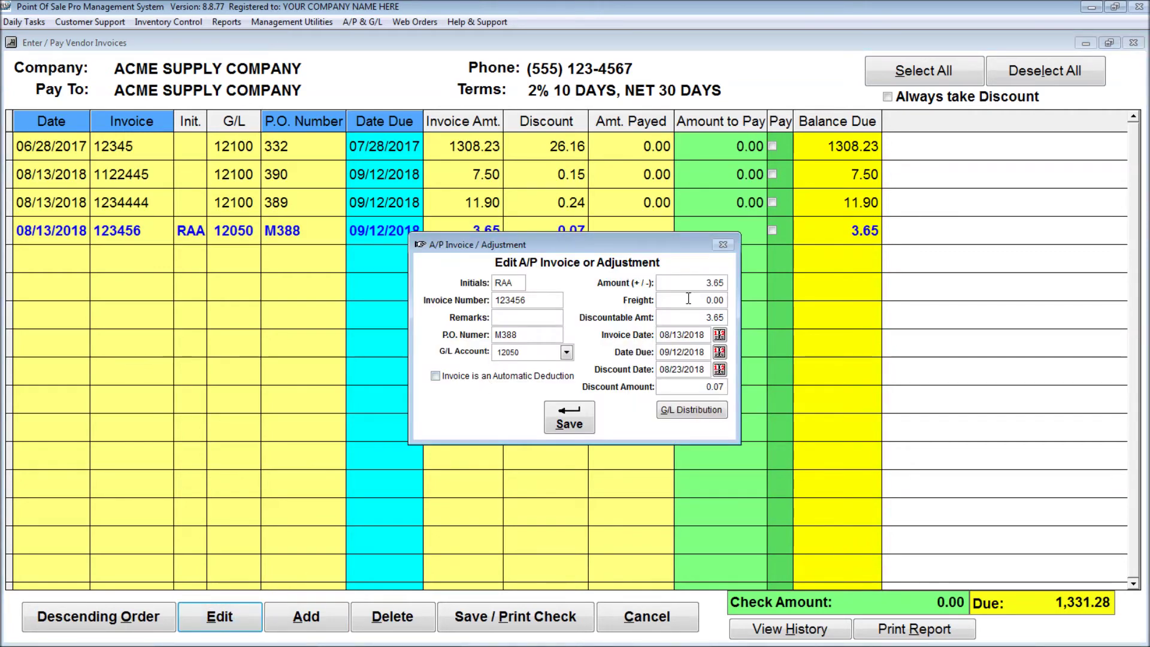
left_click(569, 419)
left_click(625, 375)
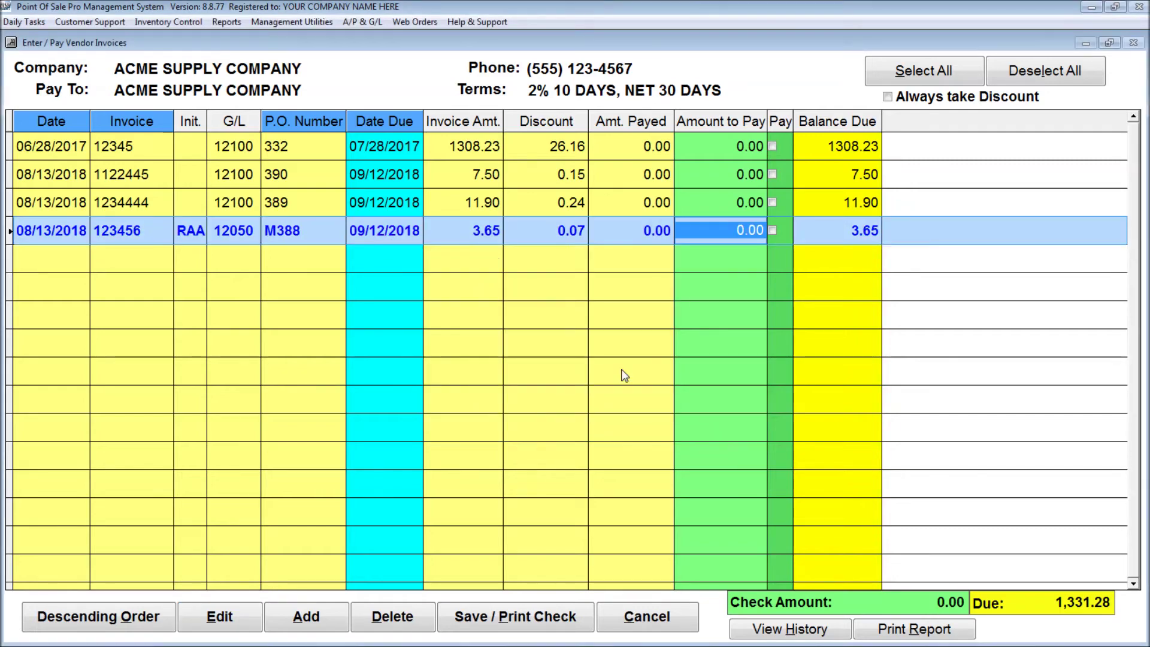
Step: Open the vendor history, sort it by check number, and go to the lowest-numbered checks
left_click(792, 630)
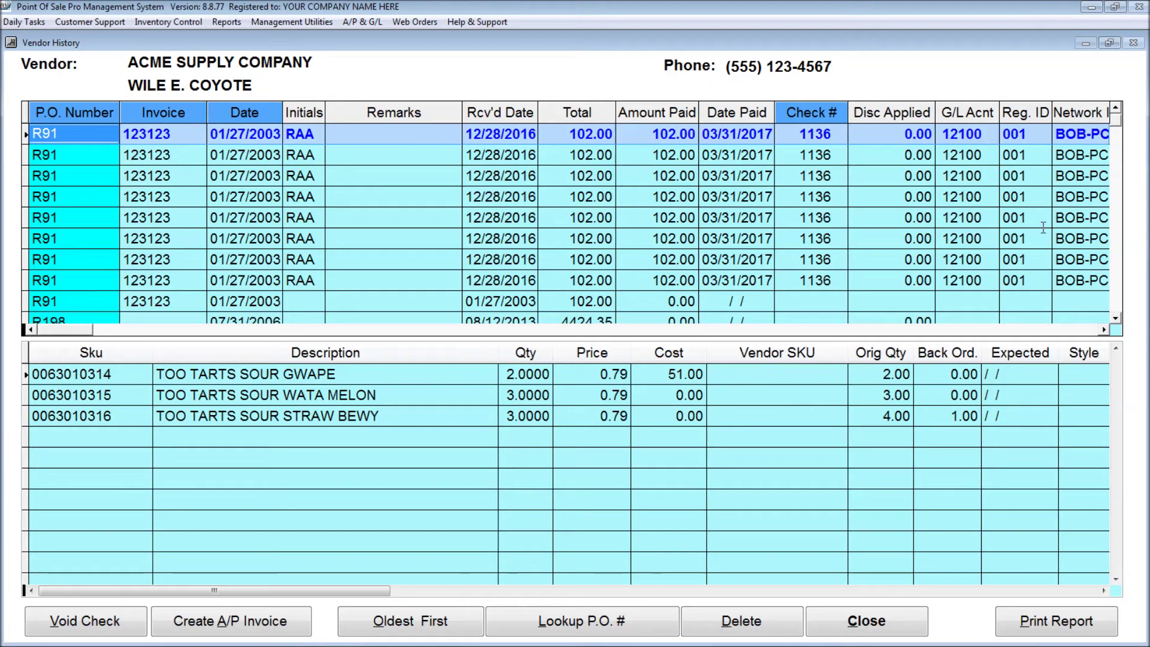
left_click(816, 197)
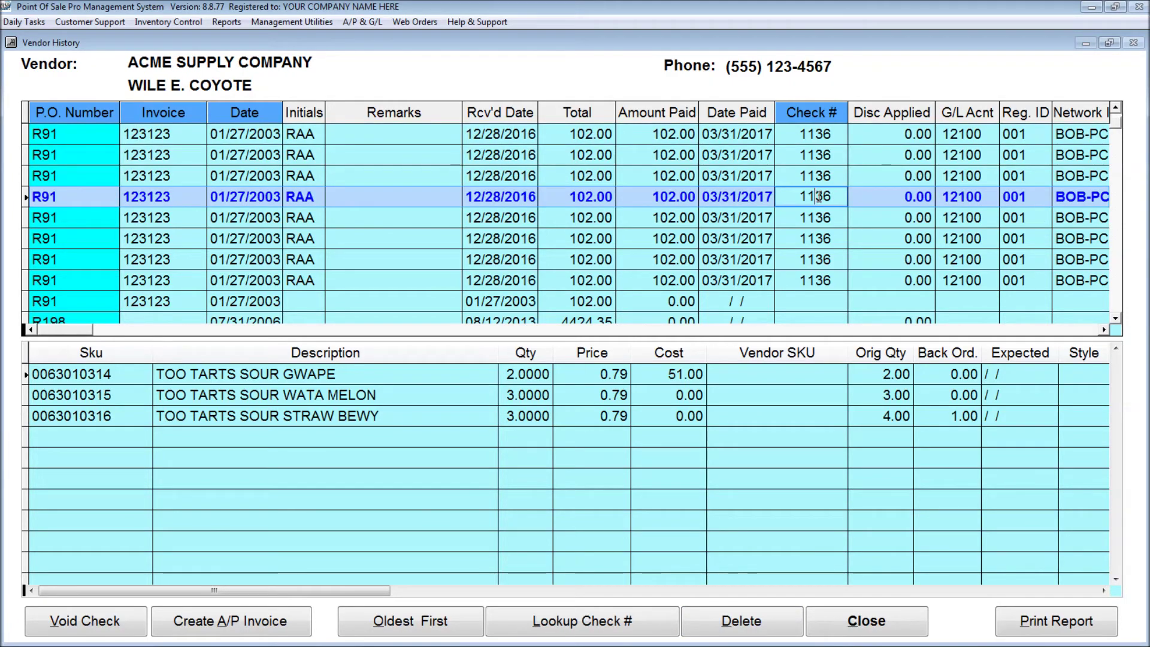
left_click(809, 153)
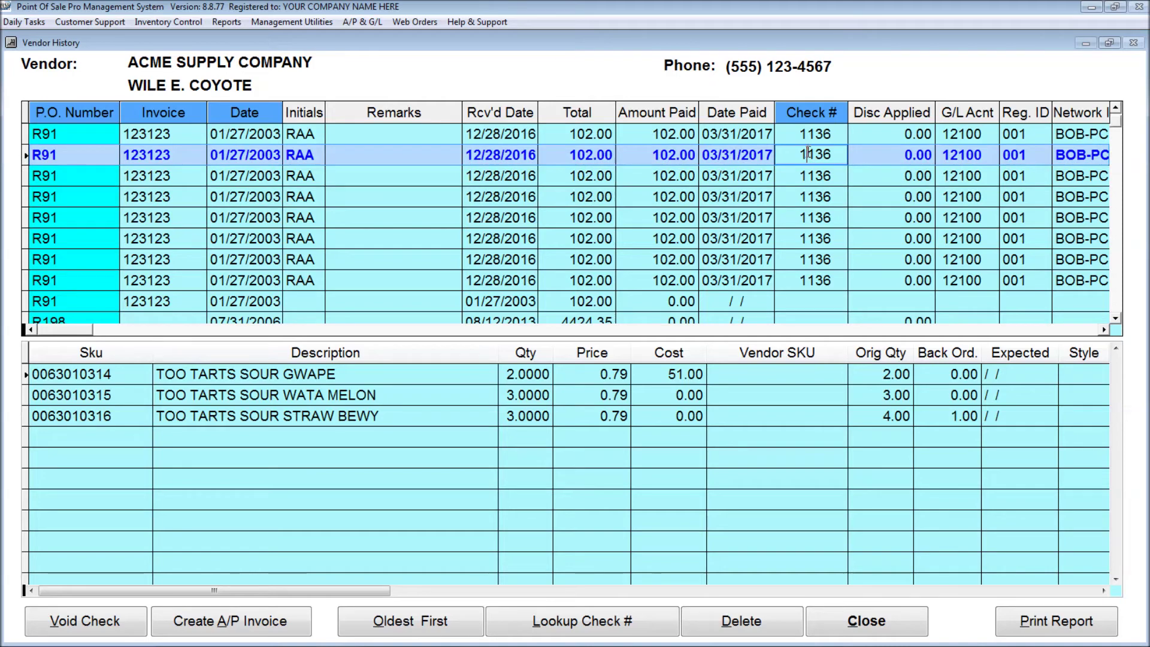
left_click(808, 111)
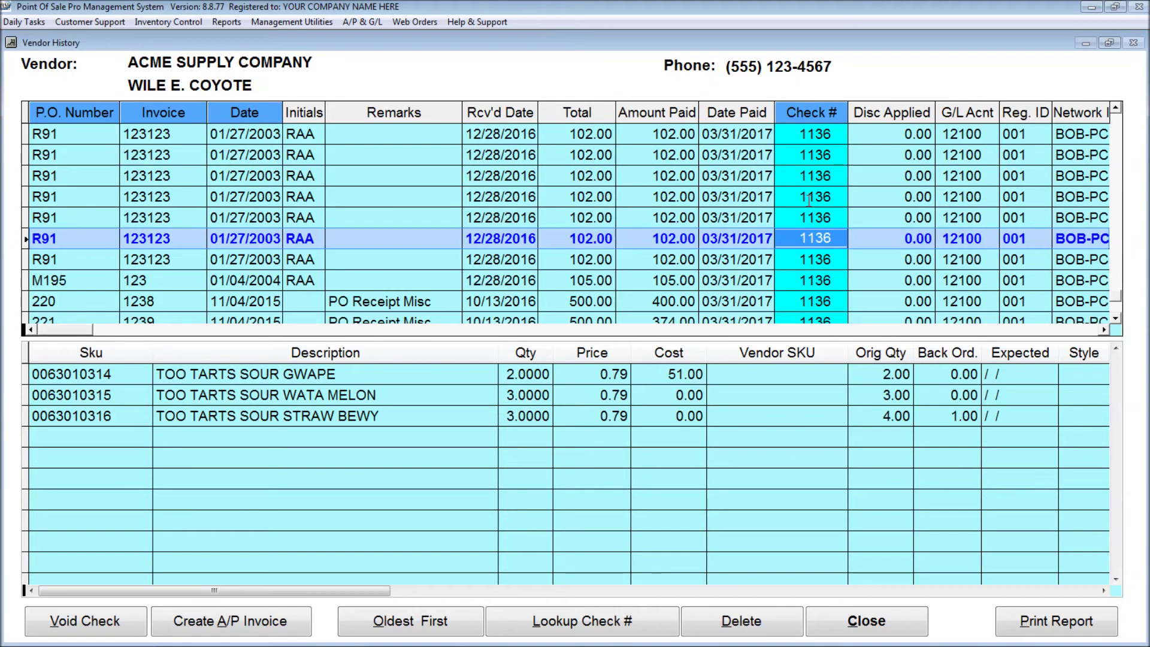
left_click(1118, 130)
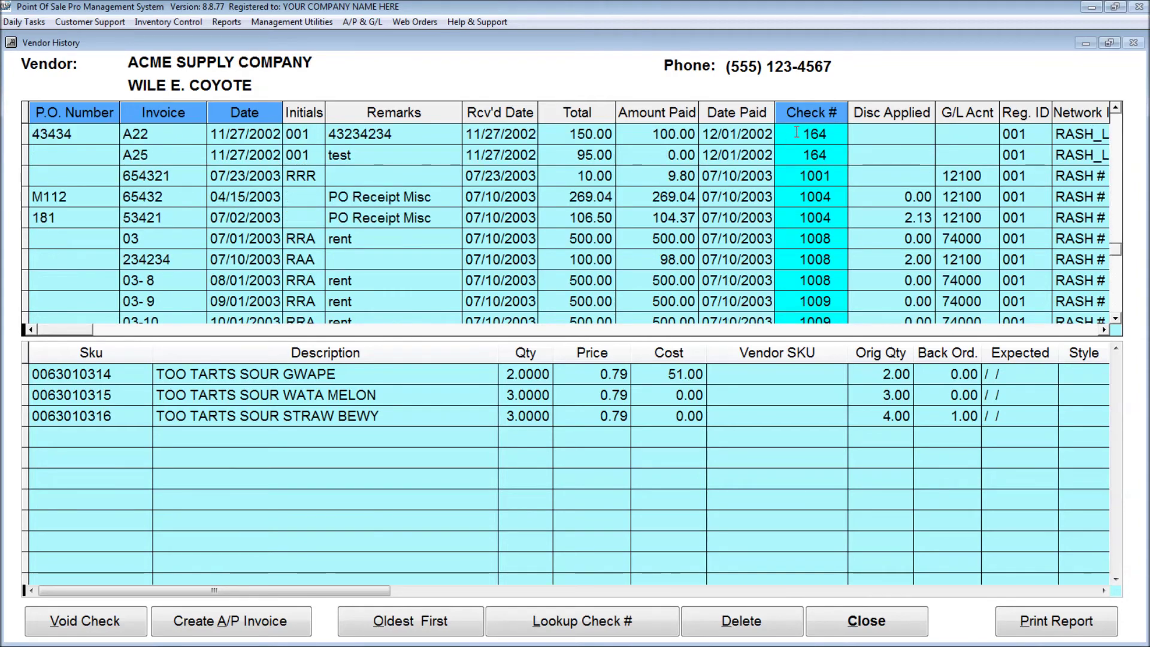
Step: Try to void check 164 on invoice A22, authorizing with the employee ID and password, and decline the void verification
left_click(796, 133)
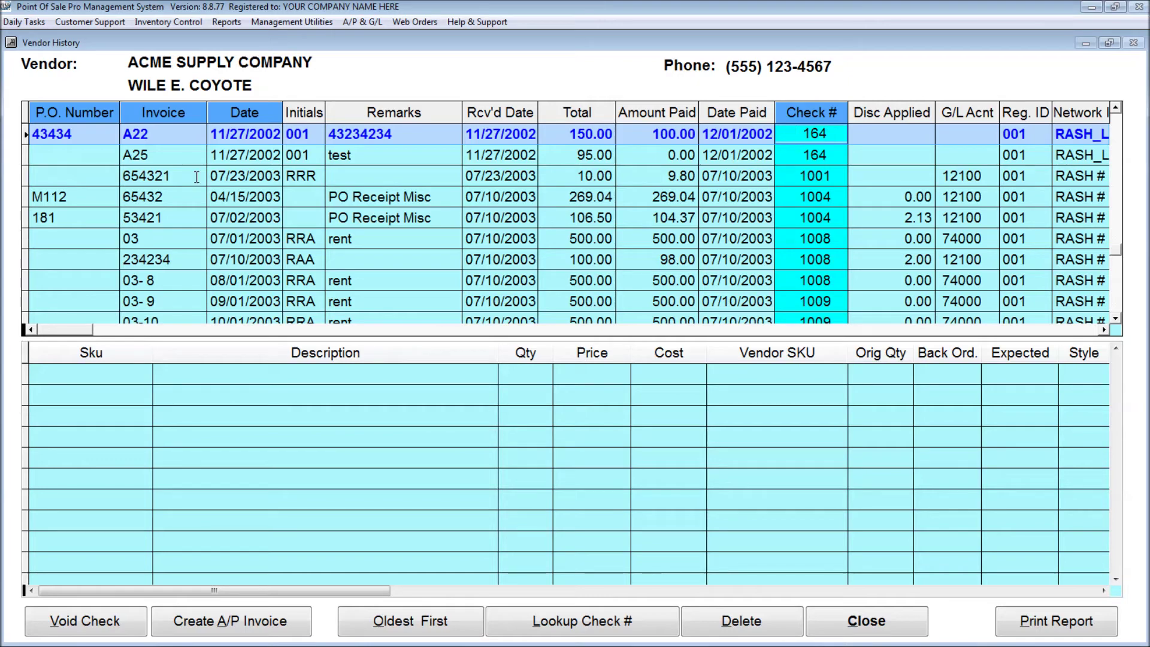
left_click(90, 622)
type("RAA")
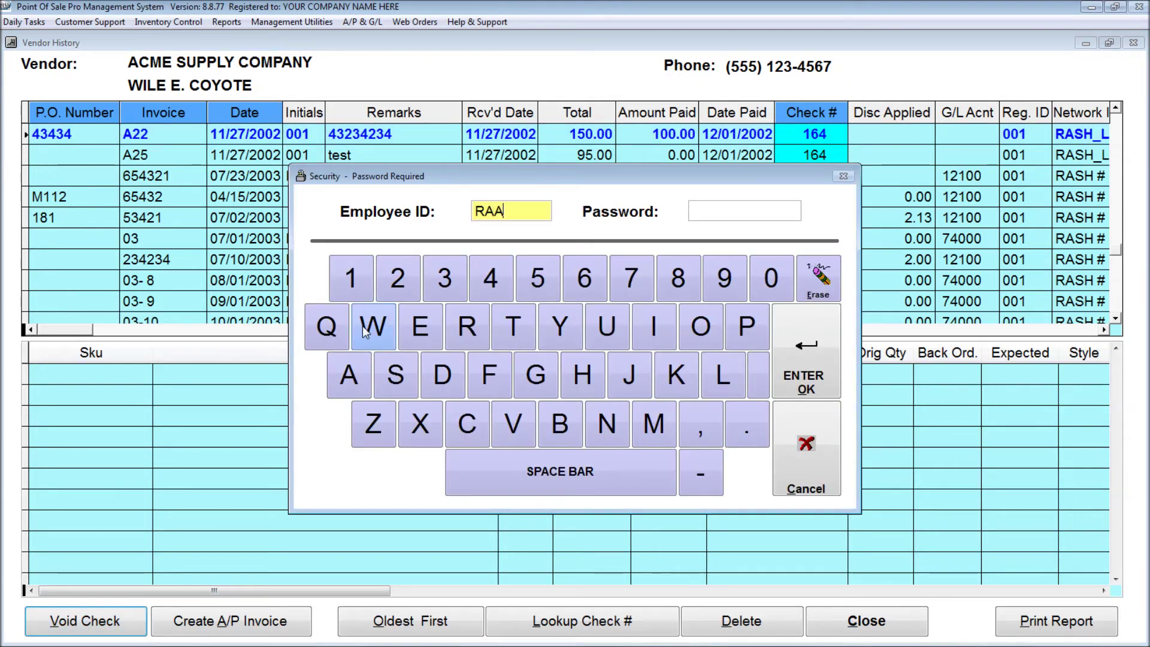
key("Return")
type("*****")
key("Return")
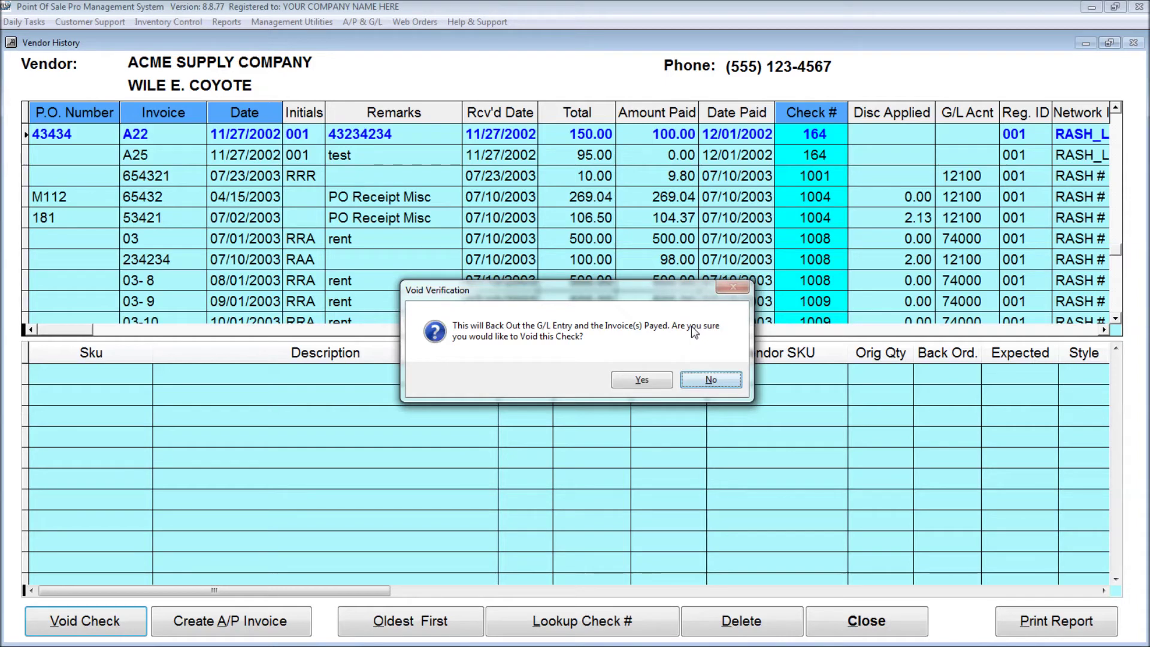
left_click(712, 381)
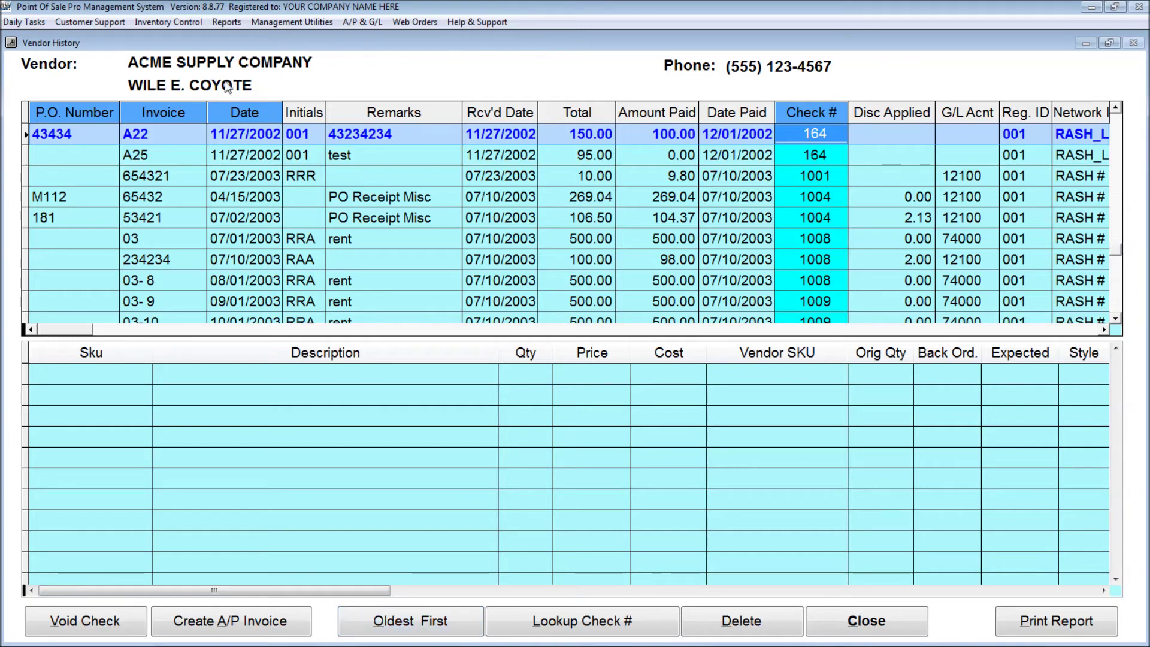
Step: Sort the vendor history by date with the newest entries first and go to the most recent ones
left_click(243, 110)
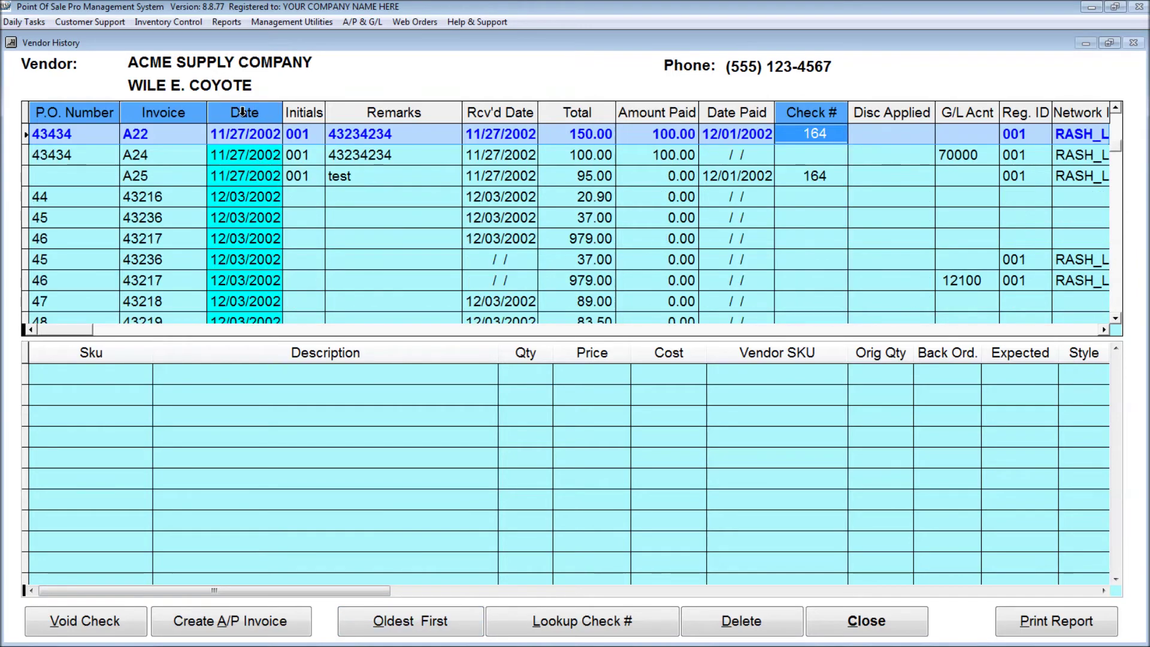
left_click(416, 623)
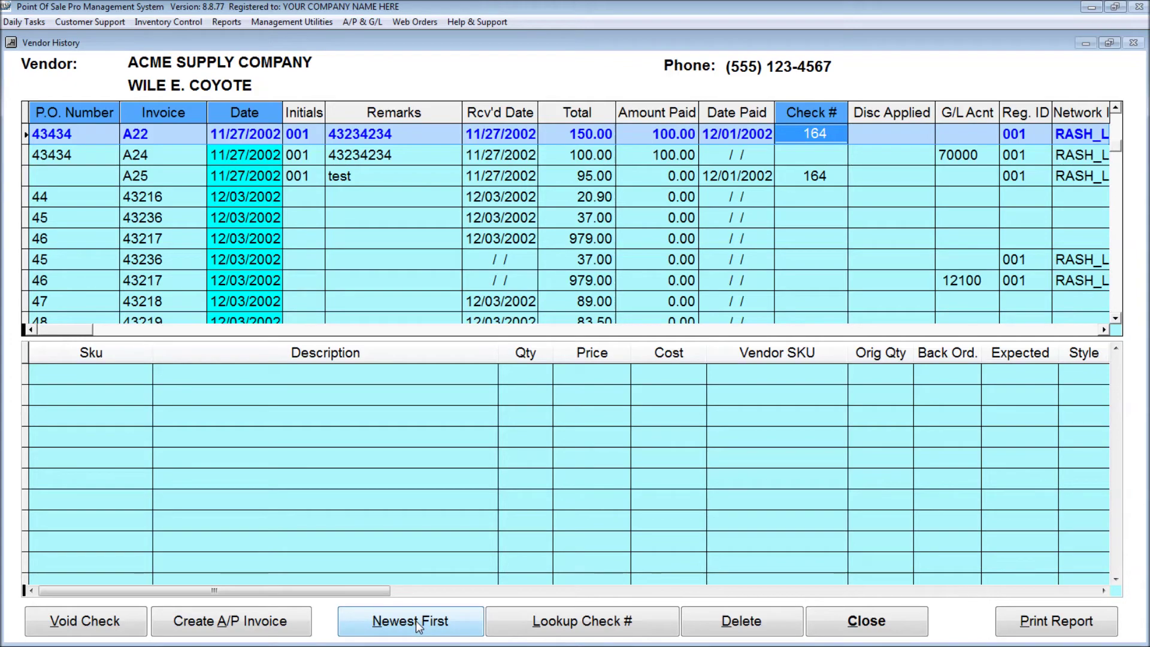
left_click(416, 622)
left_click(416, 622)
left_click(416, 622)
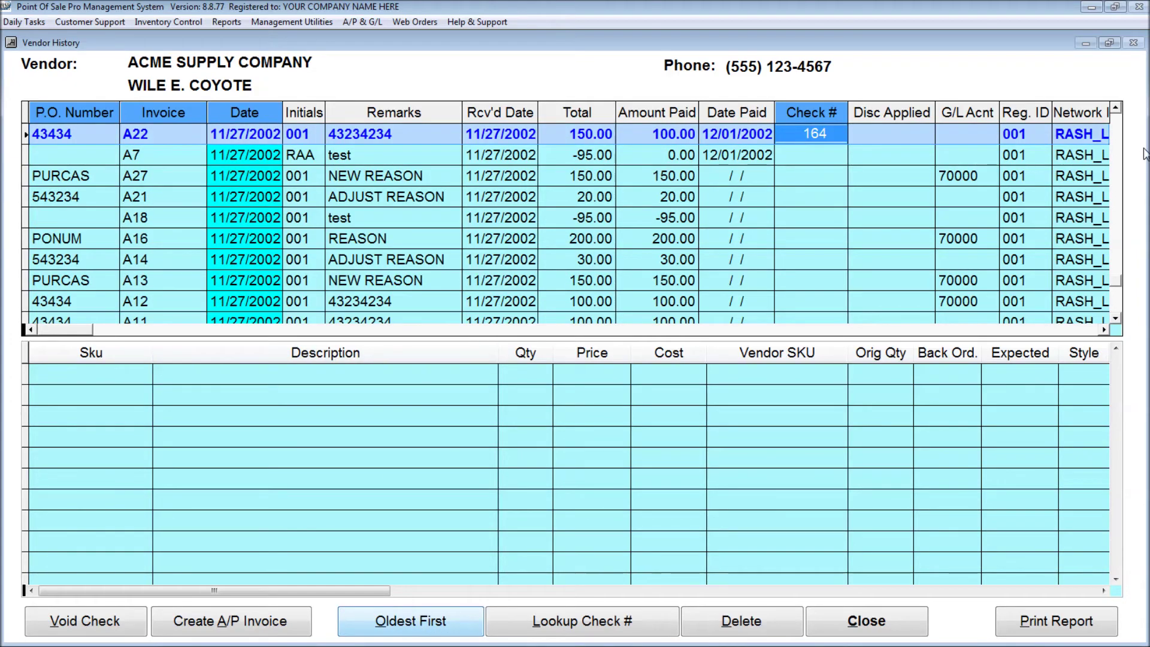
left_click(1116, 121)
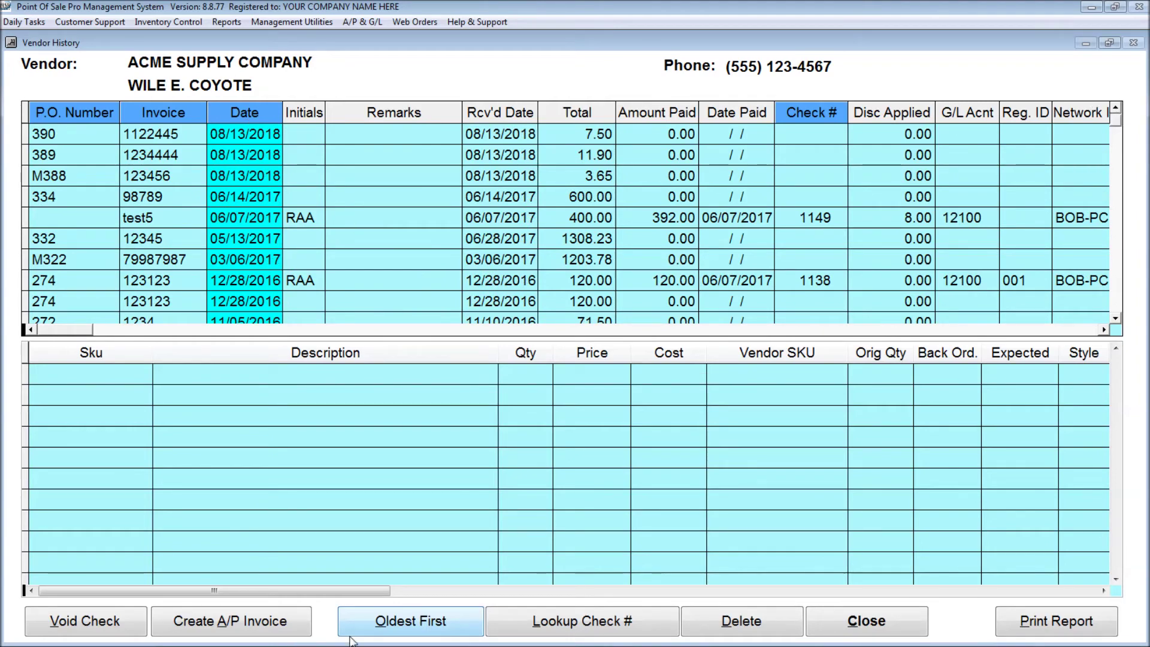
Step: List the oldest history entries first and examine the line items of P.O. 25, invoice 4324
left_click(415, 621)
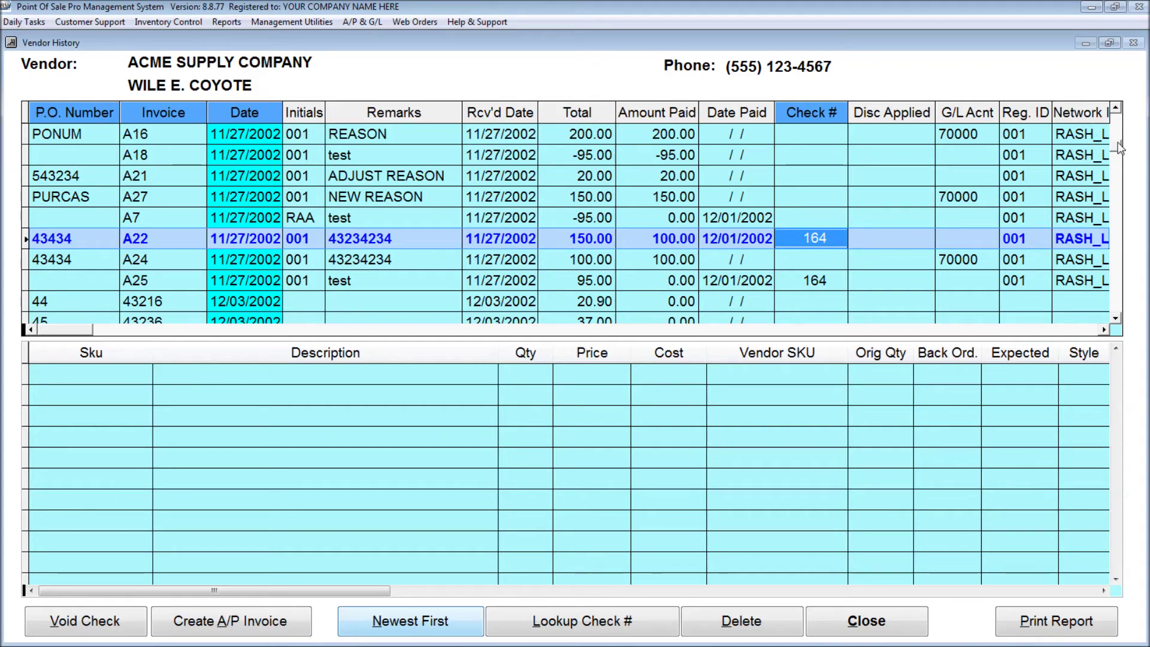
left_click_drag(1117, 147, 1118, 123)
left_click(229, 133)
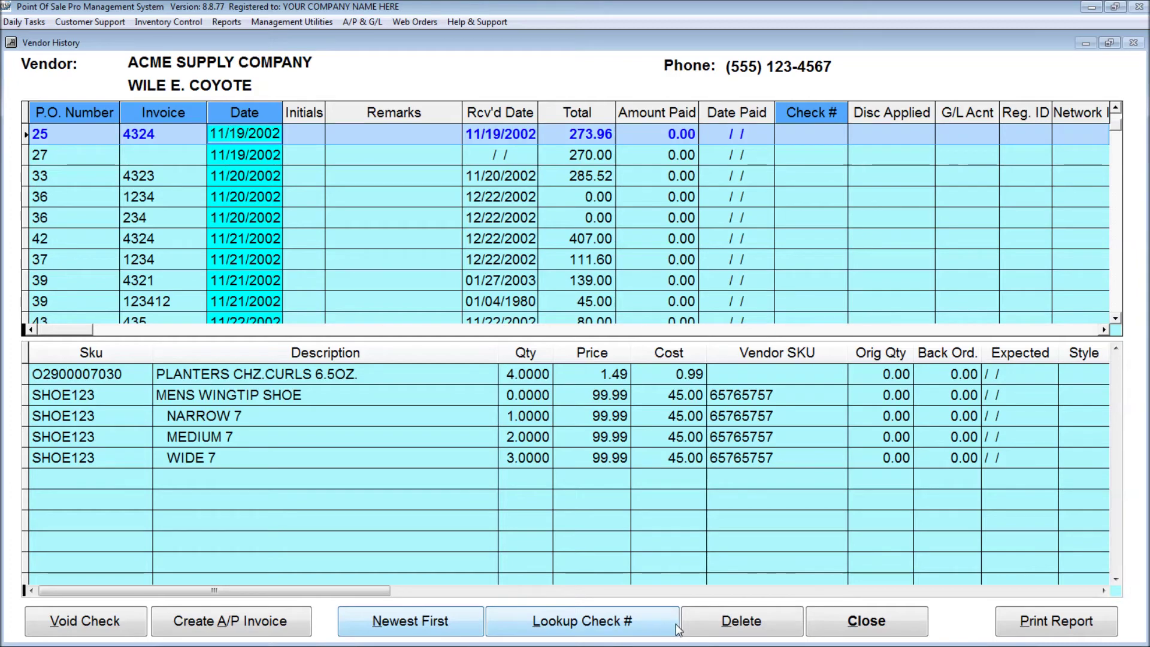
left_click(729, 442)
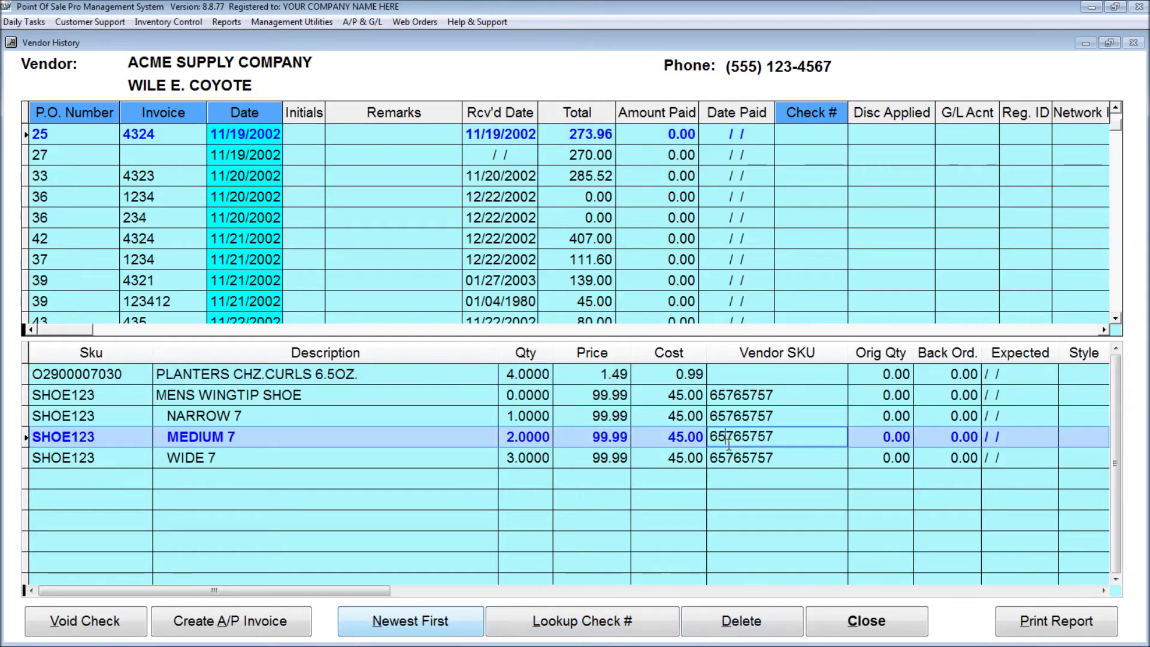
Step: Try to delete the P.O. 27 history record using the employee ID and password, decline the verification, and close the vendor history
left_click(257, 154)
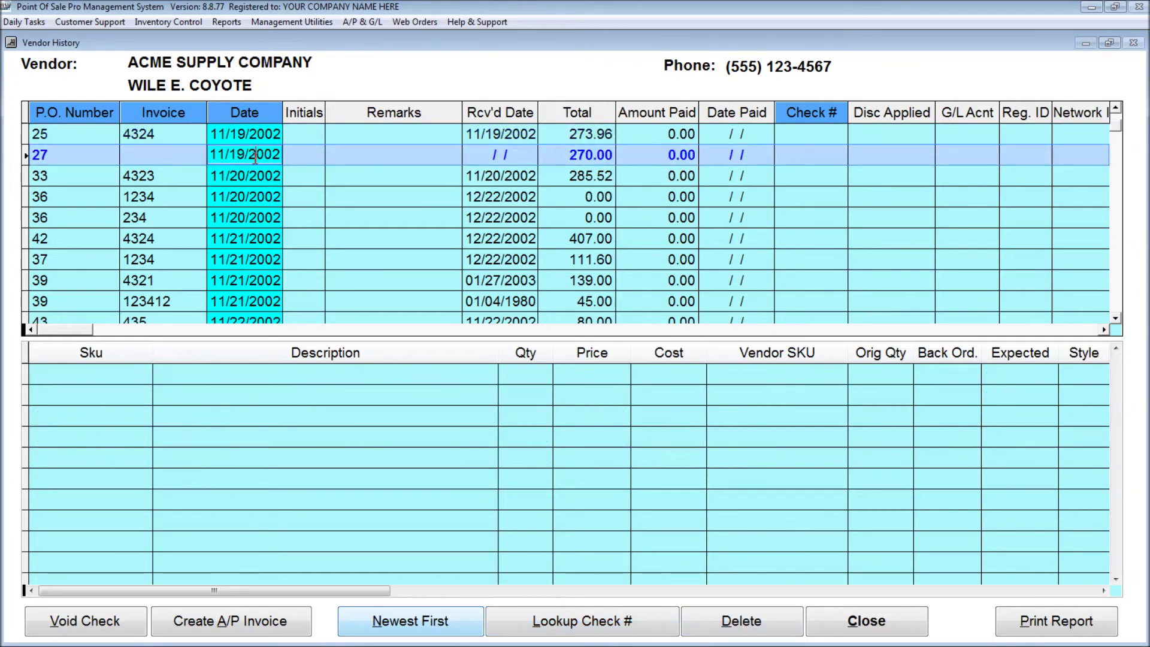
left_click(742, 621)
type("RAA")
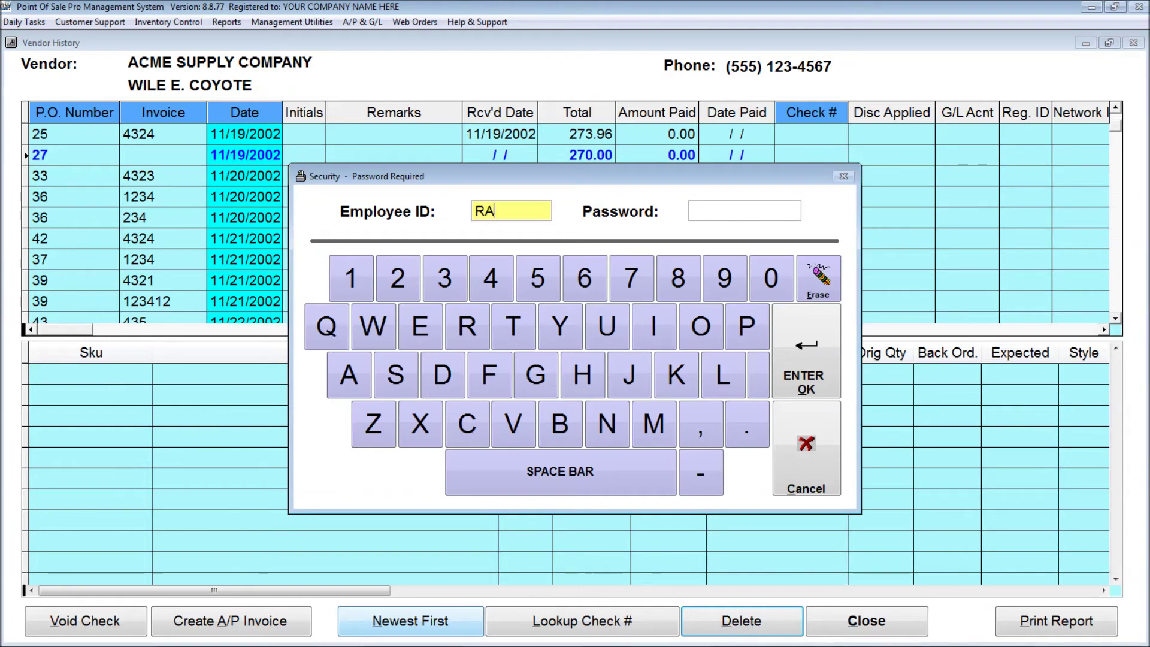
key("Tab")
type("****")
key("Return")
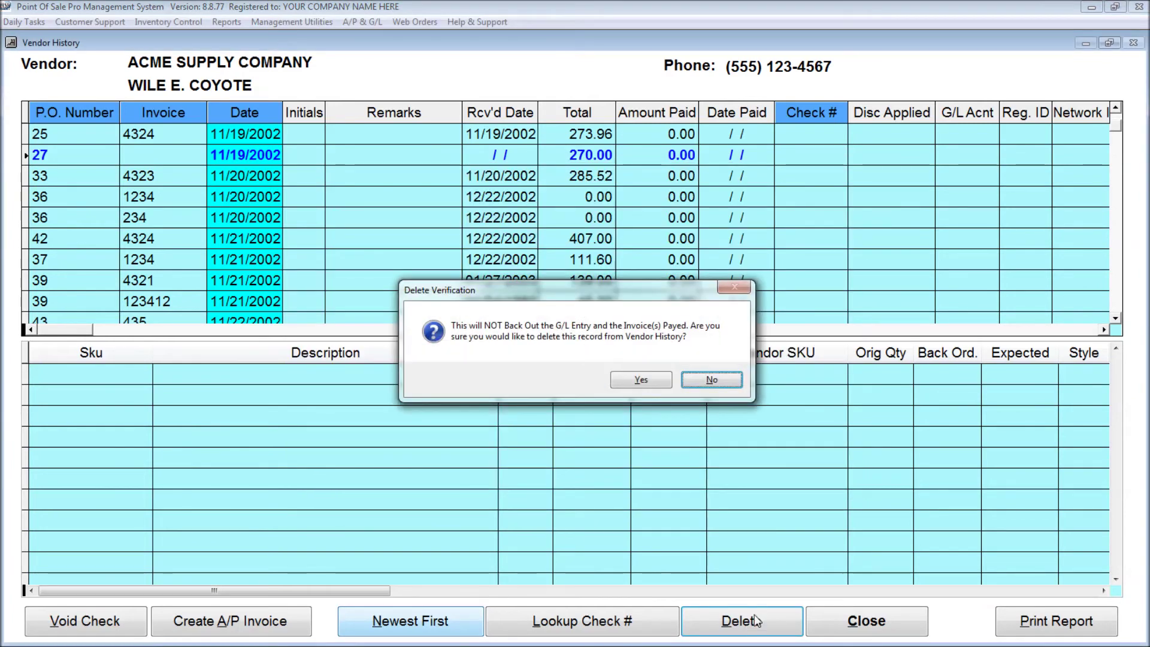
left_click(708, 382)
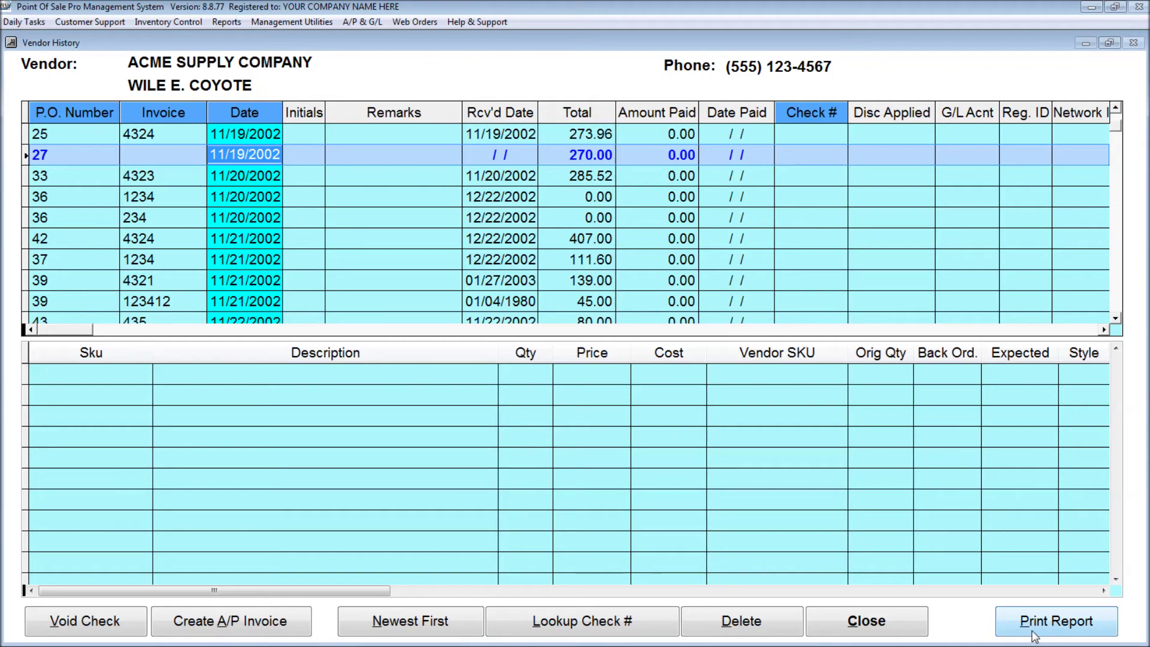
left_click(884, 627)
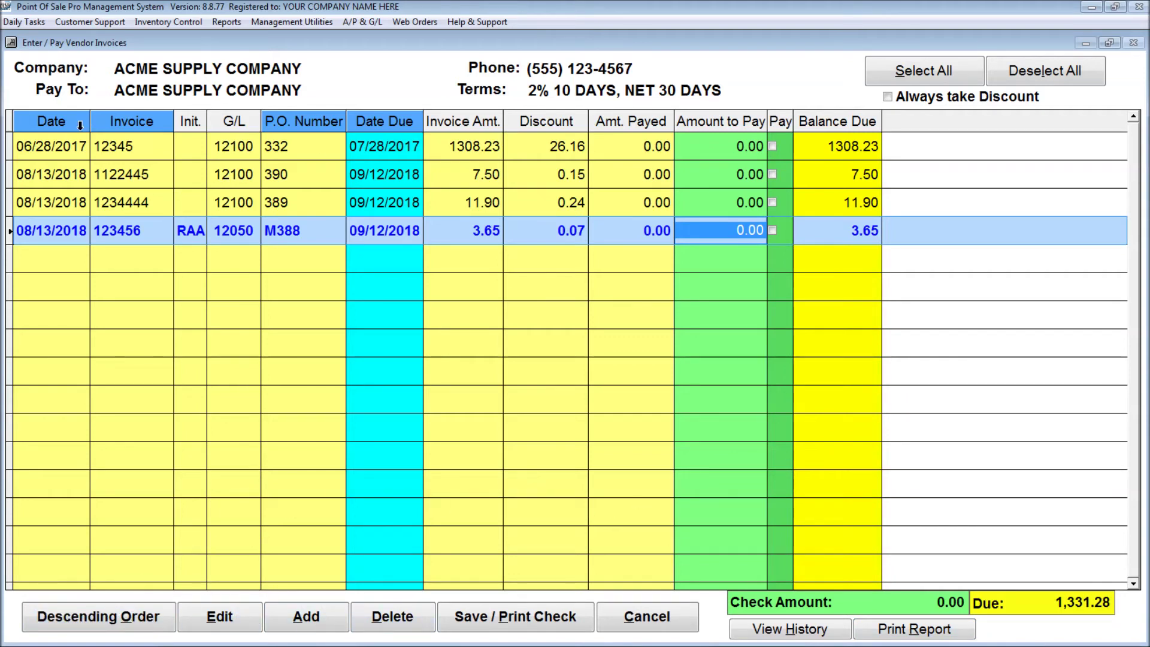
Step: Sort the vendor's invoices by date and by invoice number, viewing each in descending and ascending order
left_click(51, 122)
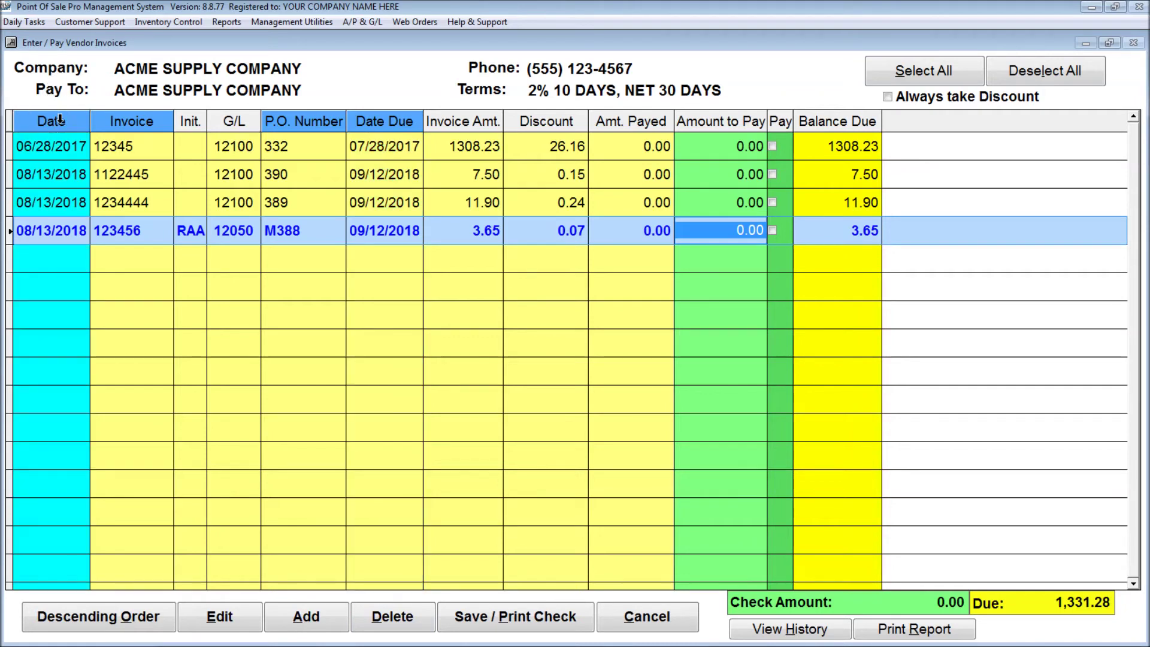
left_click(101, 621)
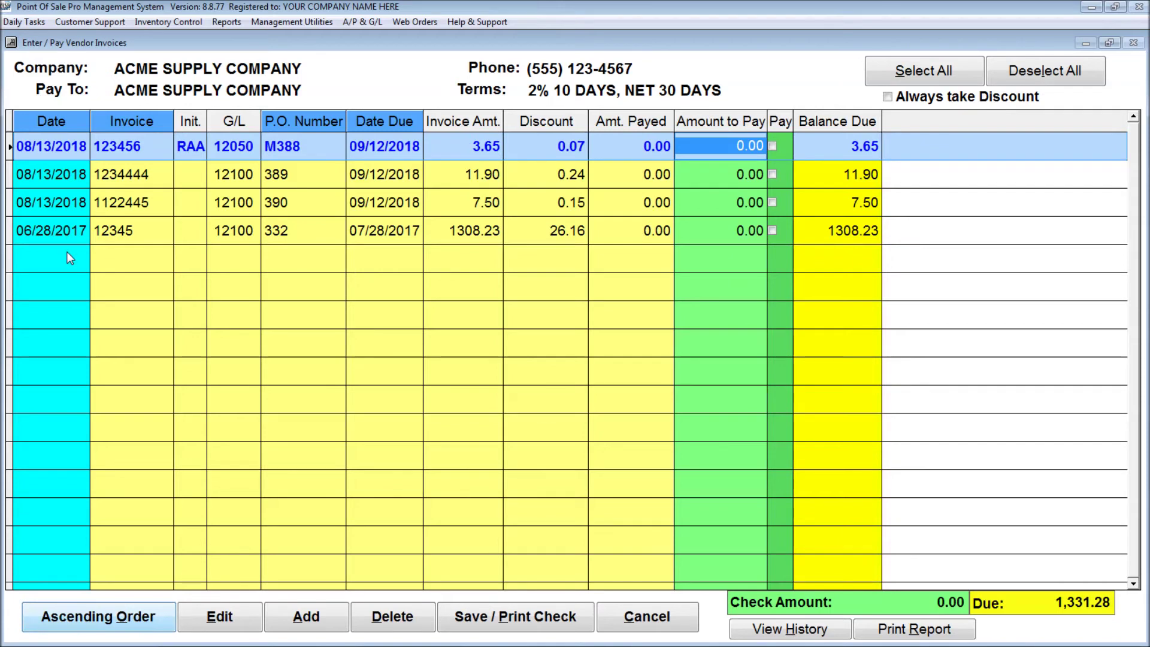
left_click(114, 621)
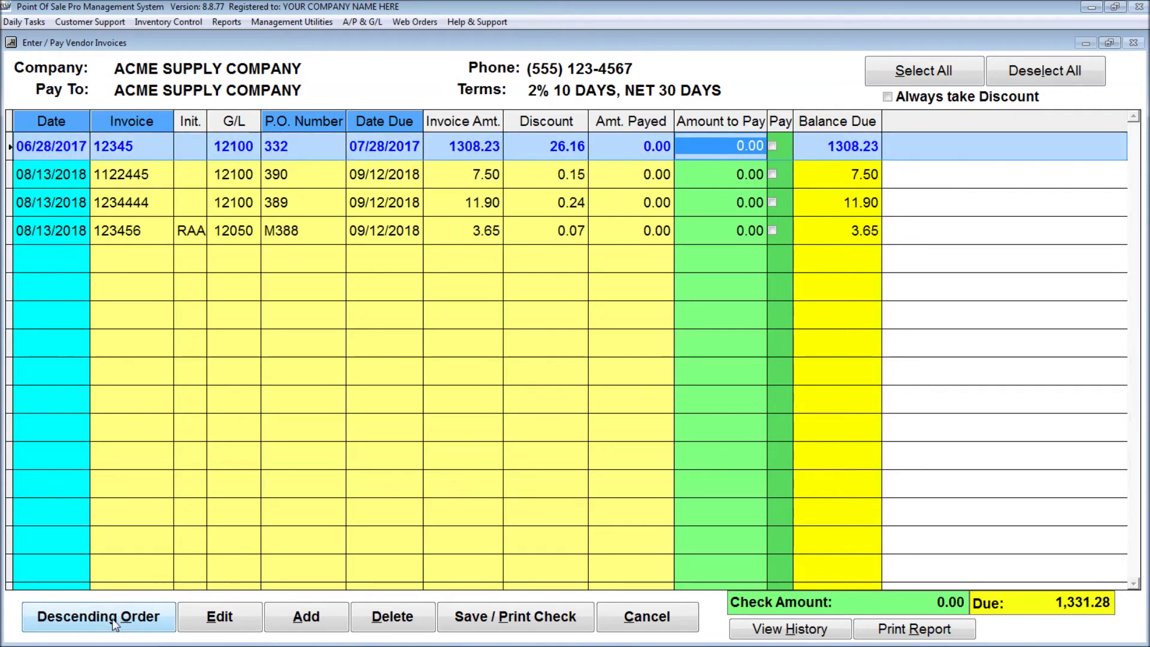
left_click(127, 121)
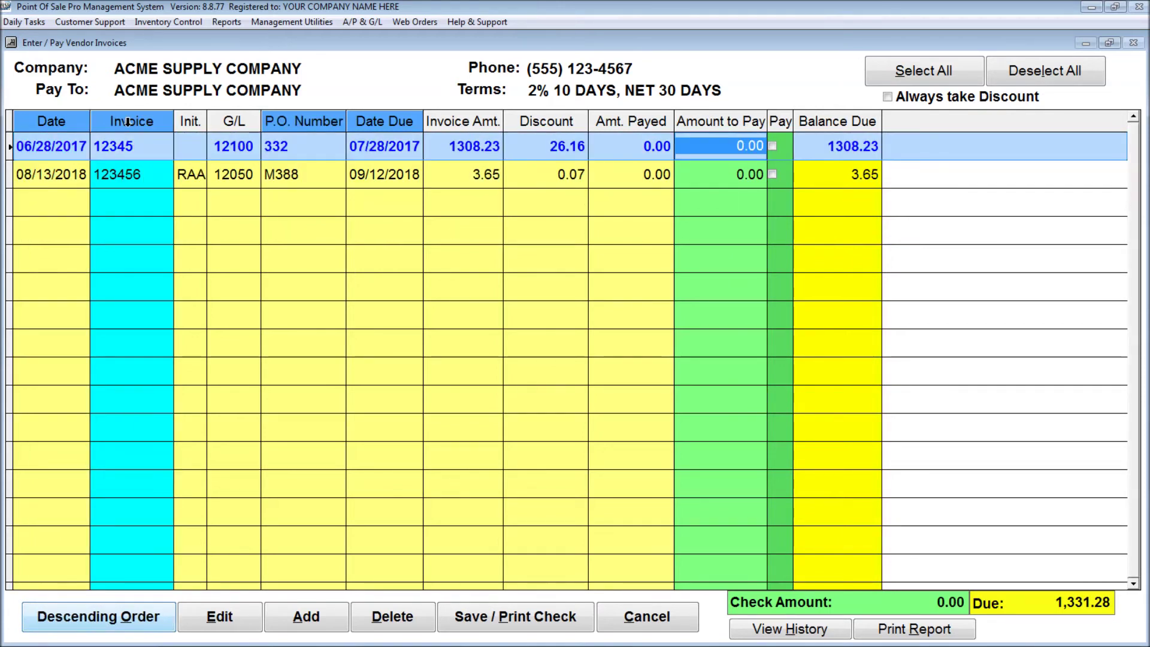
left_click(122, 620)
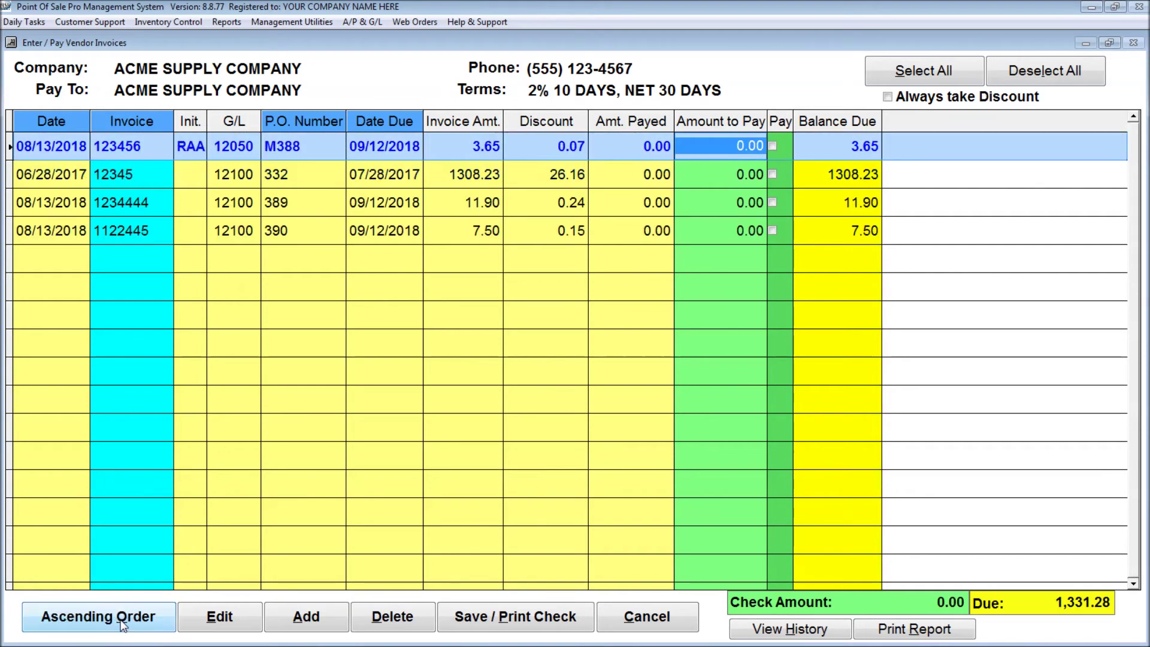
left_click(123, 623)
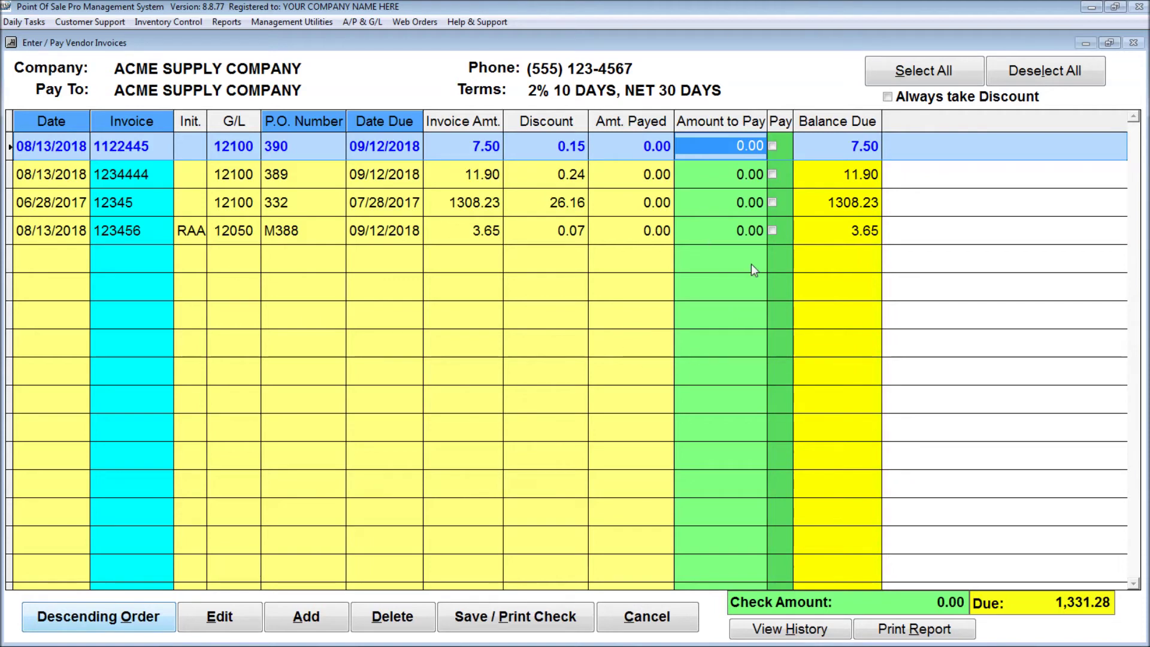
Step: Mark all invoices for payment and clear them, once at full amounts and once with Always take Discount enabled
left_click(932, 68)
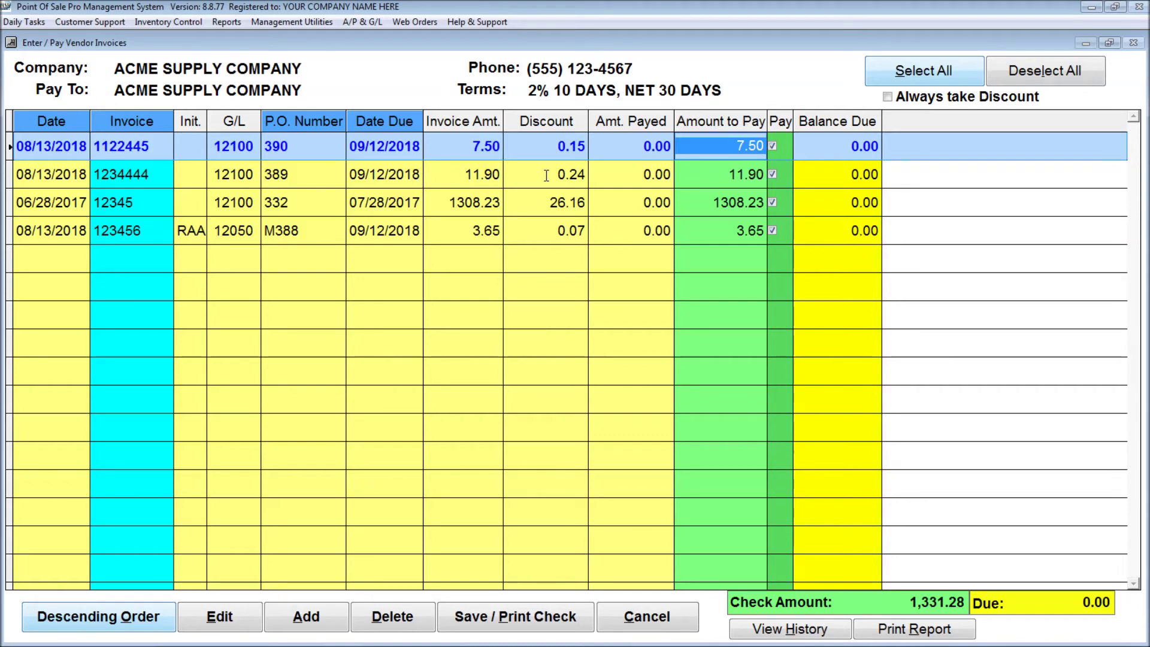
left_click(1024, 77)
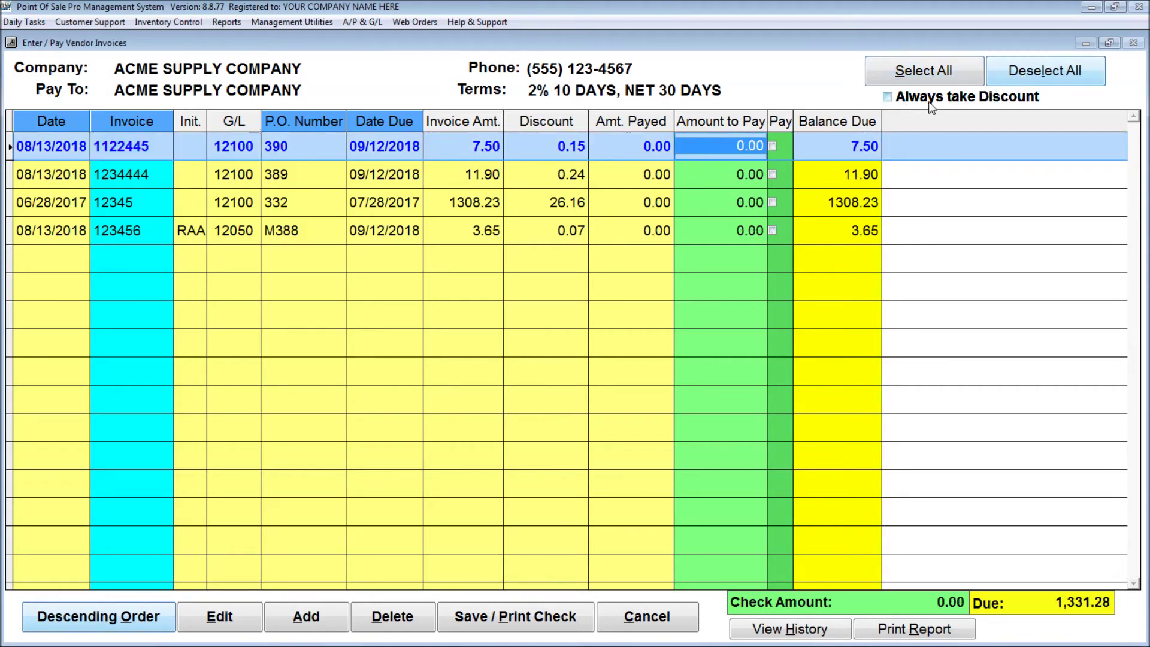
left_click(888, 97)
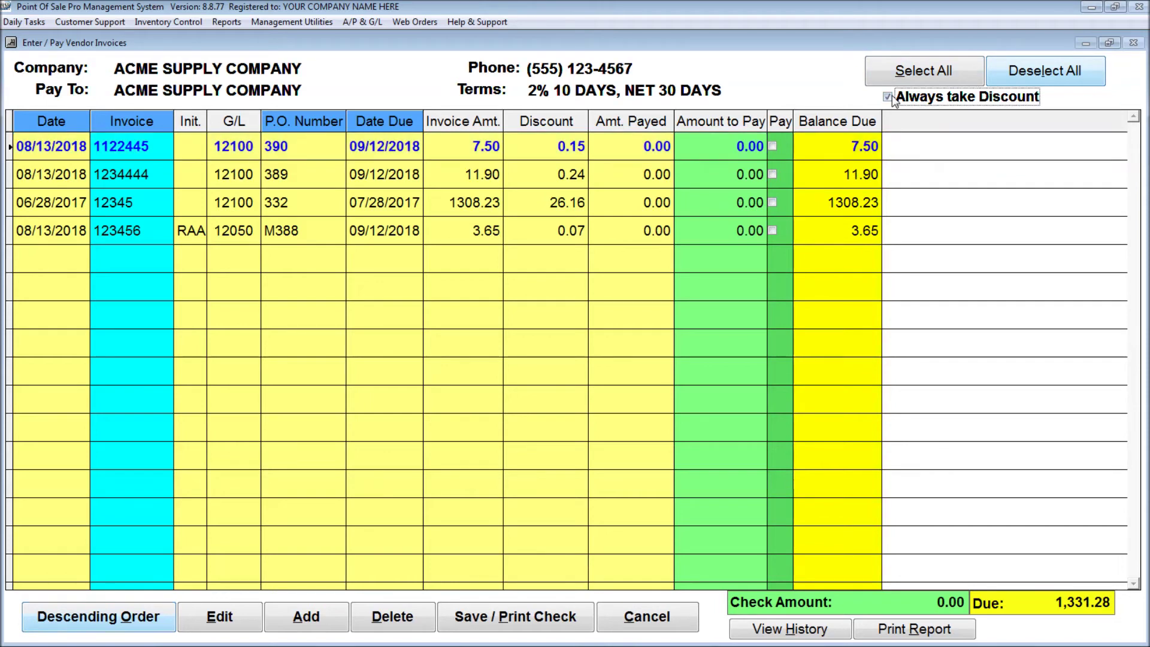
left_click(914, 72)
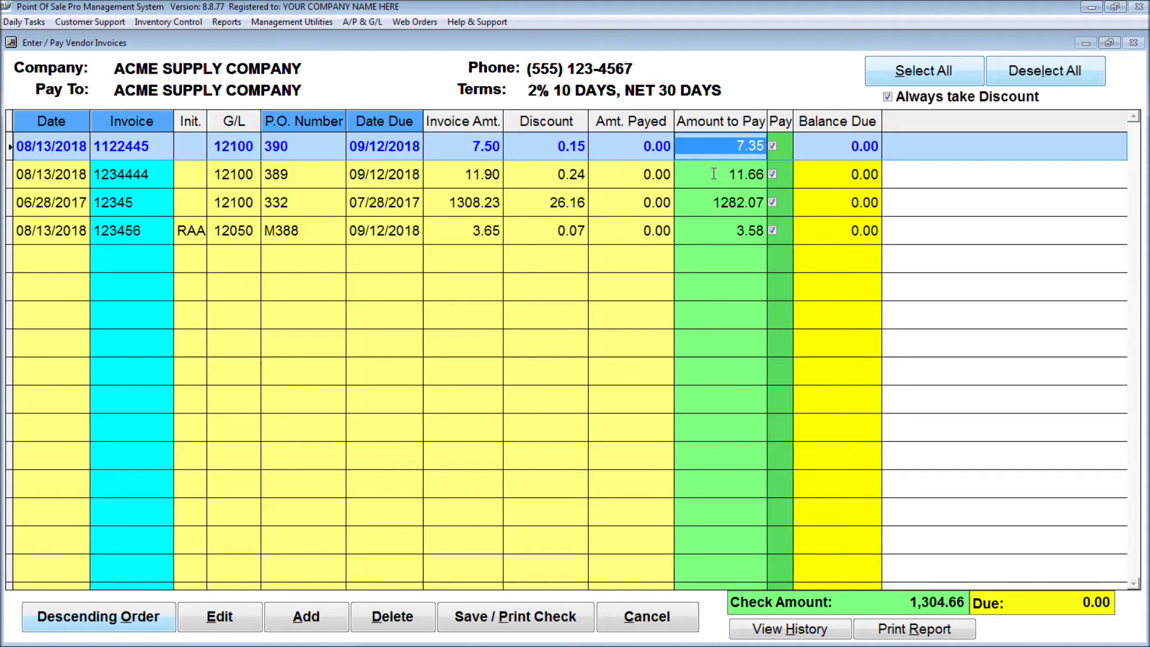
left_click(1010, 76)
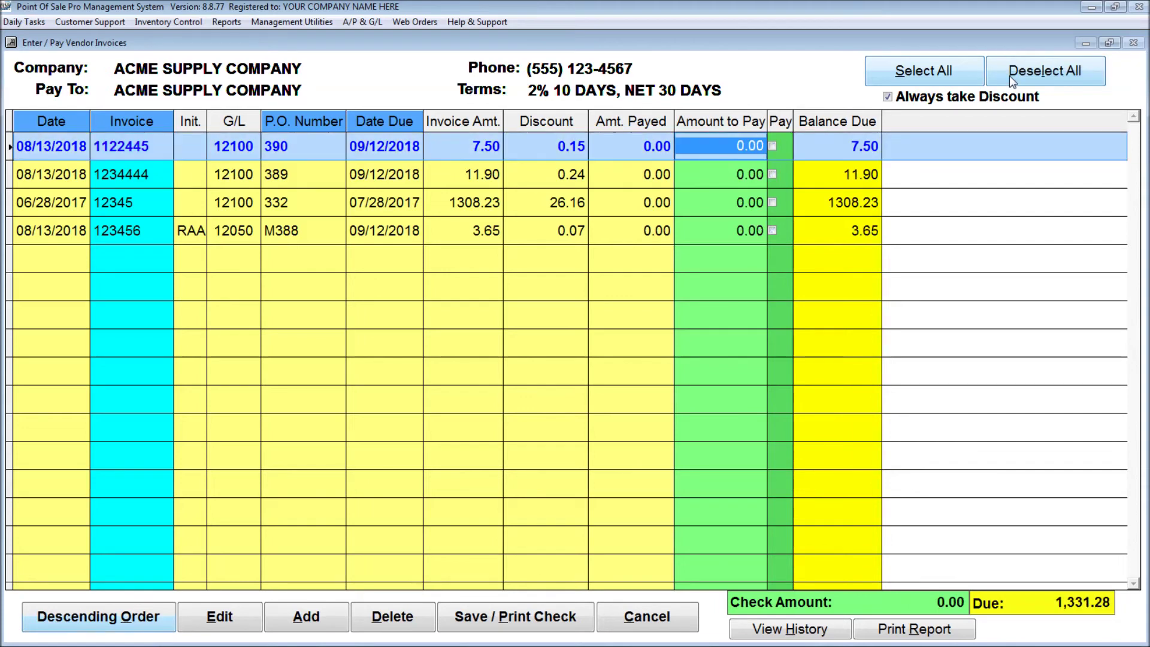
Step: Mark invoice 1122445 for payment, try a partial amount of 5.00, and re-mark it for the discounted amount of 7.35
left_click(774, 145)
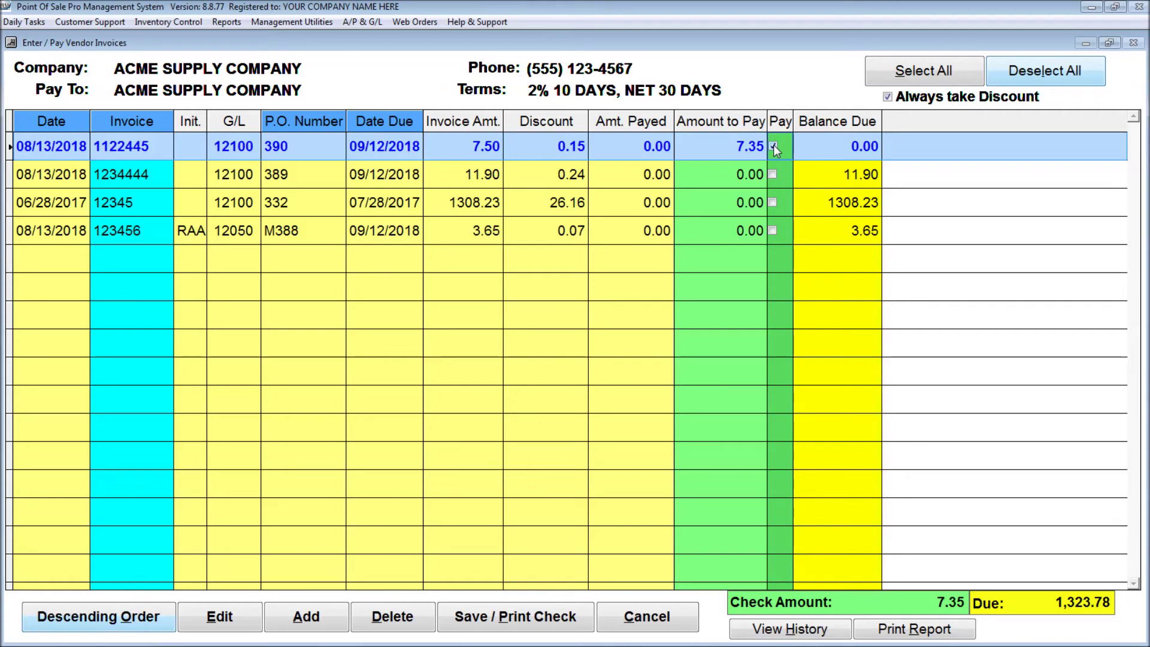
left_click(700, 148)
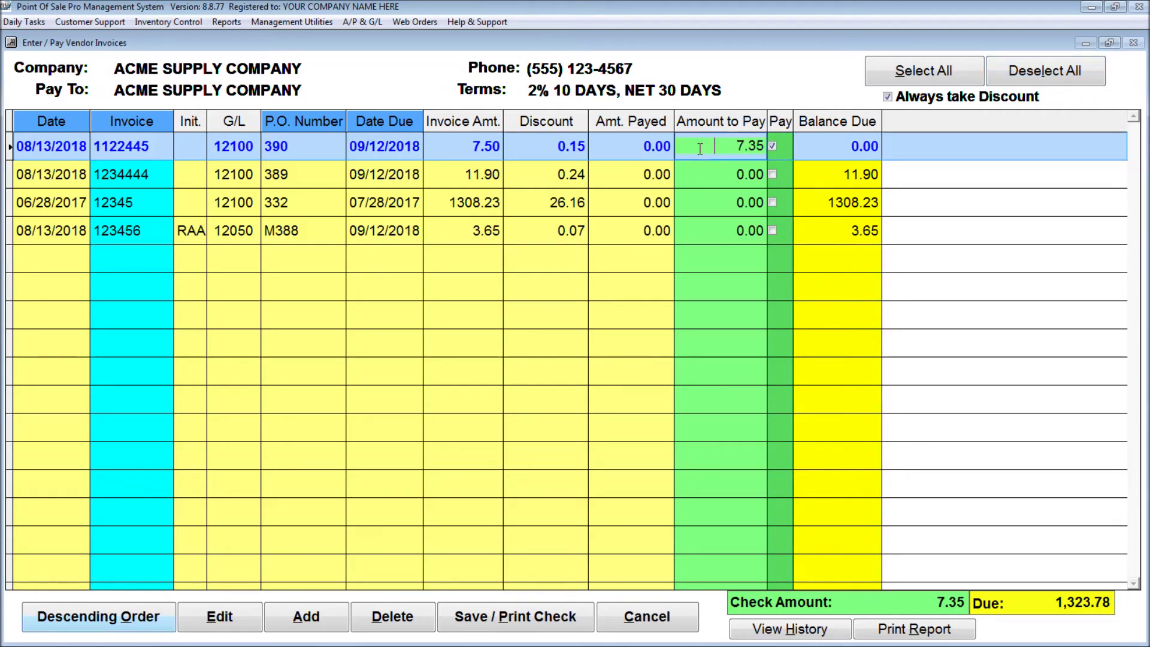
type("5.00")
key("Return")
left_click(773, 147)
left_click(773, 146)
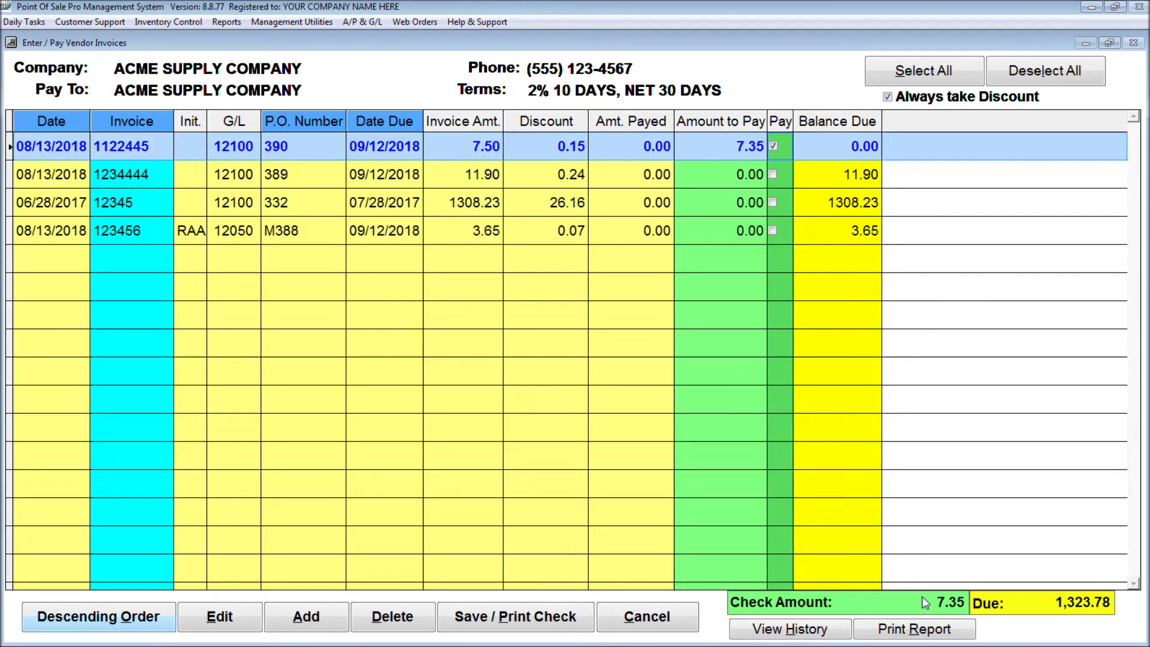
Step: Try to save the payment without printing, enter ELE as the manual check number, and cancel the check posting
left_click(547, 617)
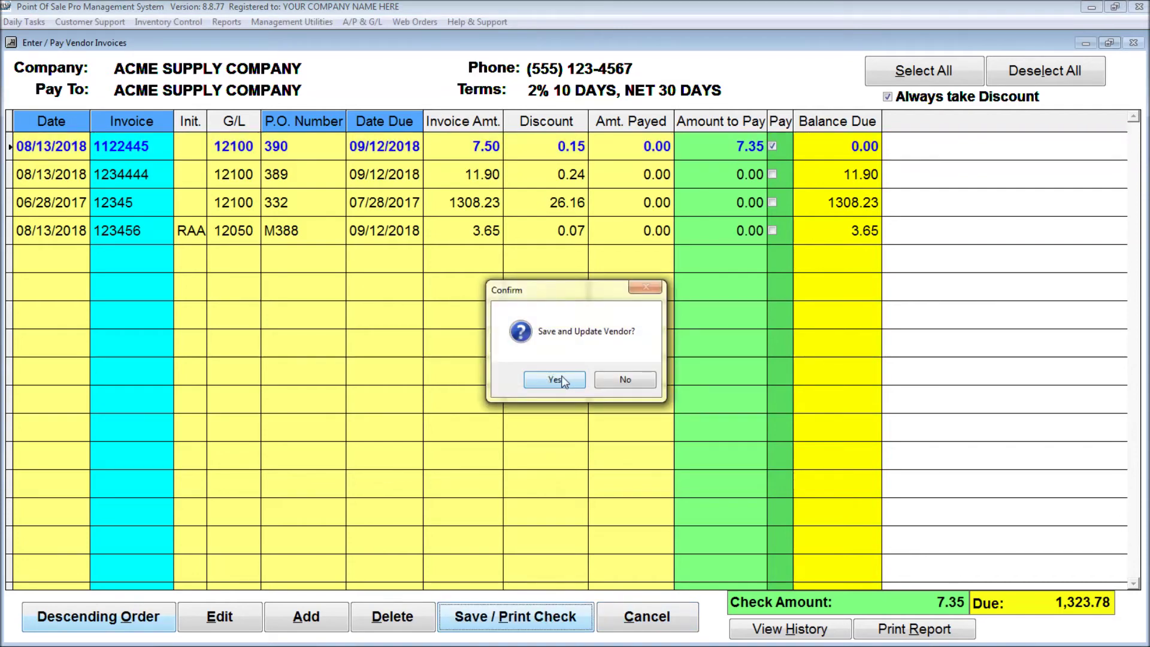
left_click(556, 379)
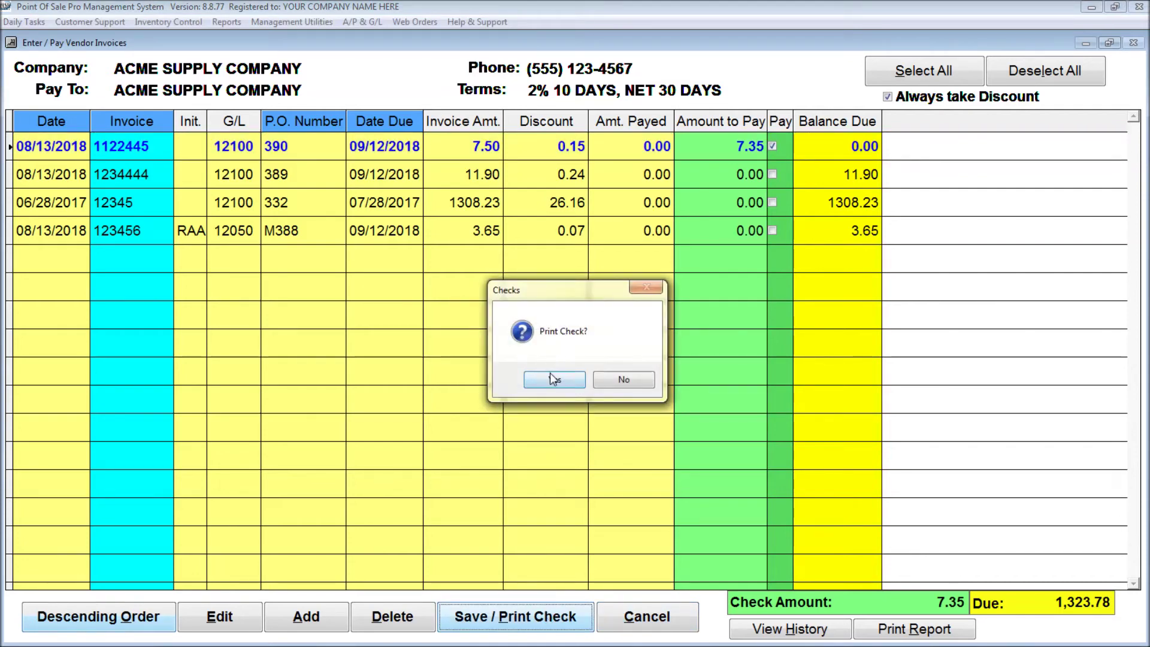
left_click(623, 381)
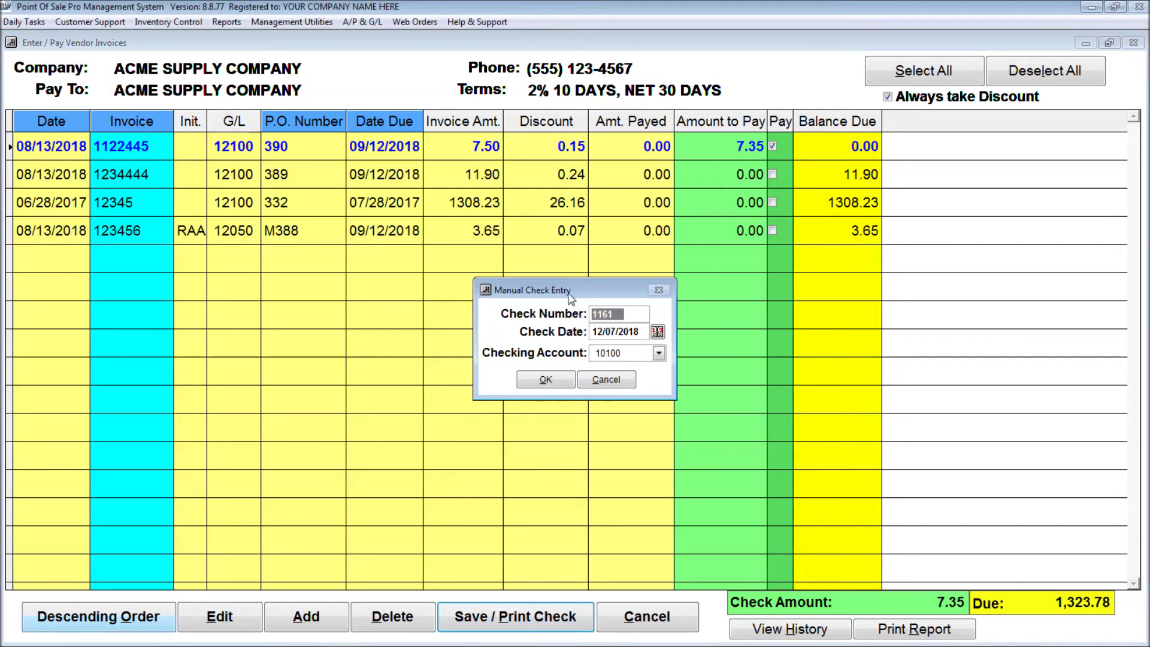
type("e")
key("BackSpace")
type("ELE")
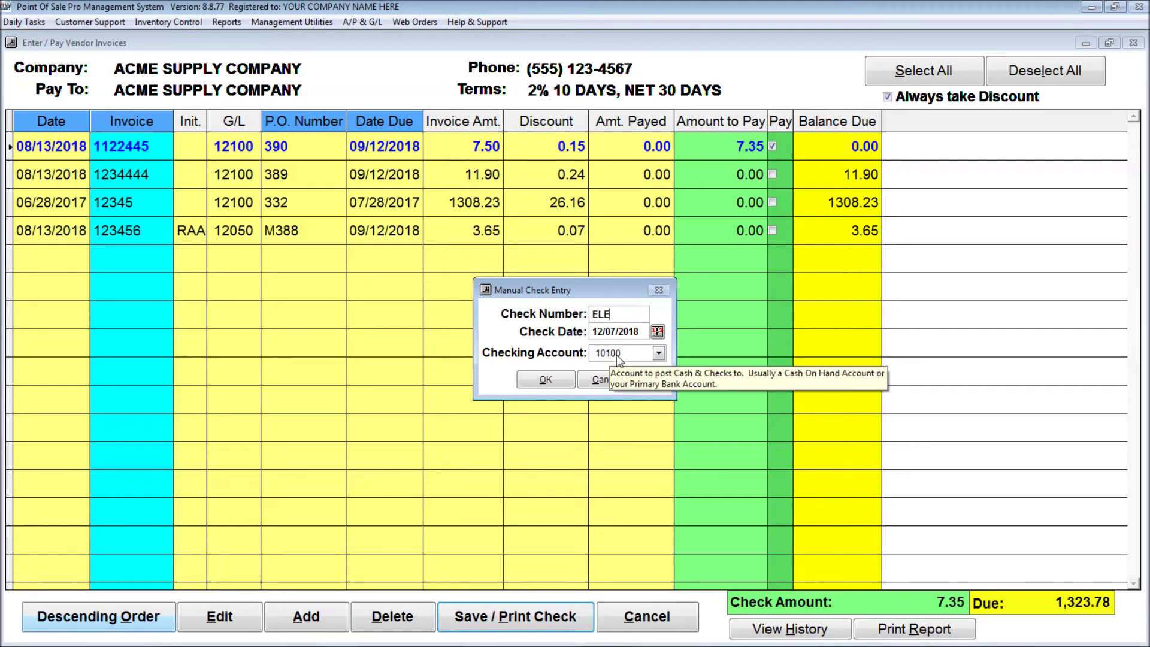
left_click(603, 377)
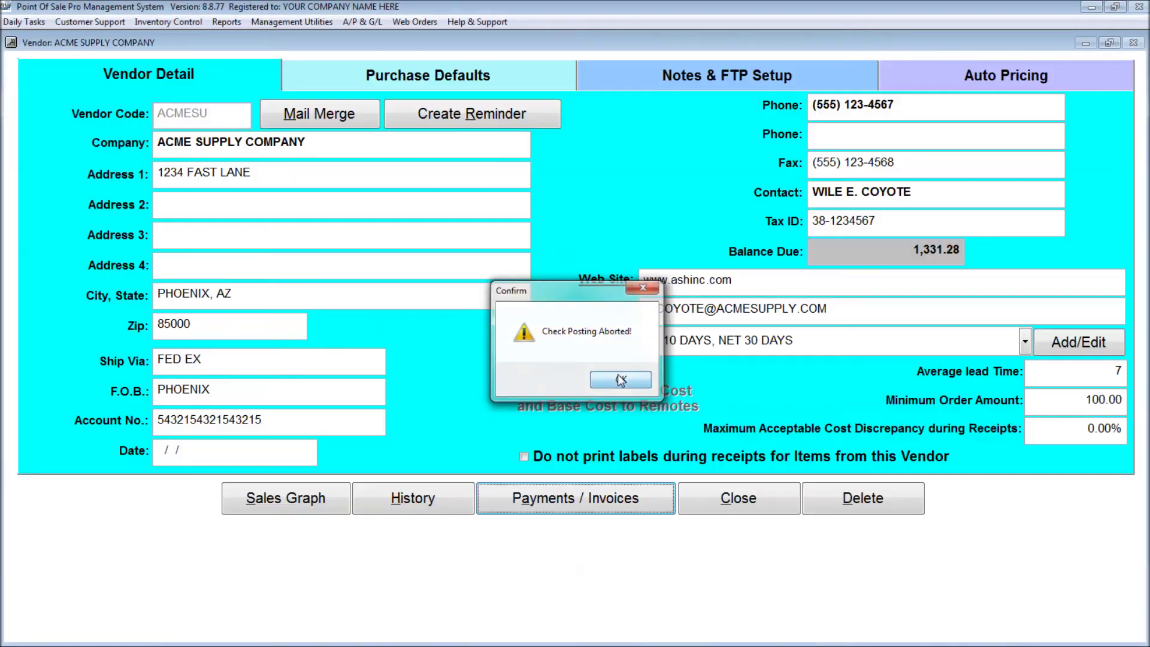
left_click(621, 379)
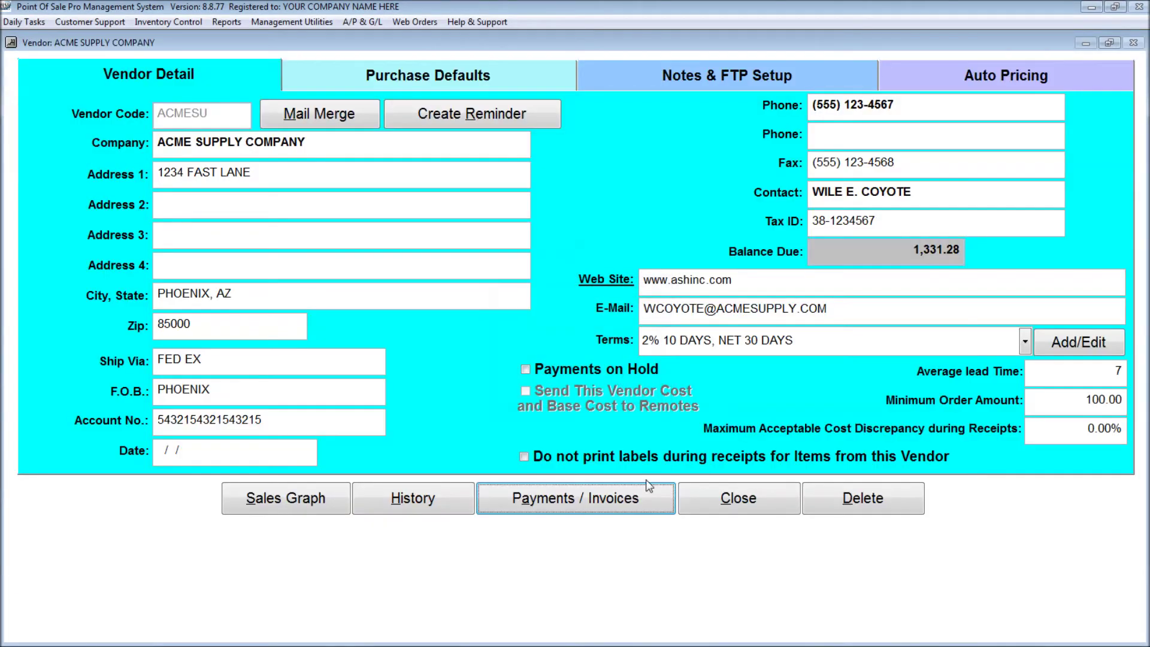
Step: Reopen the vendor's invoices, mark invoice 1122445 for payment at 7.50, and save the payment with a printed check
left_click(624, 500)
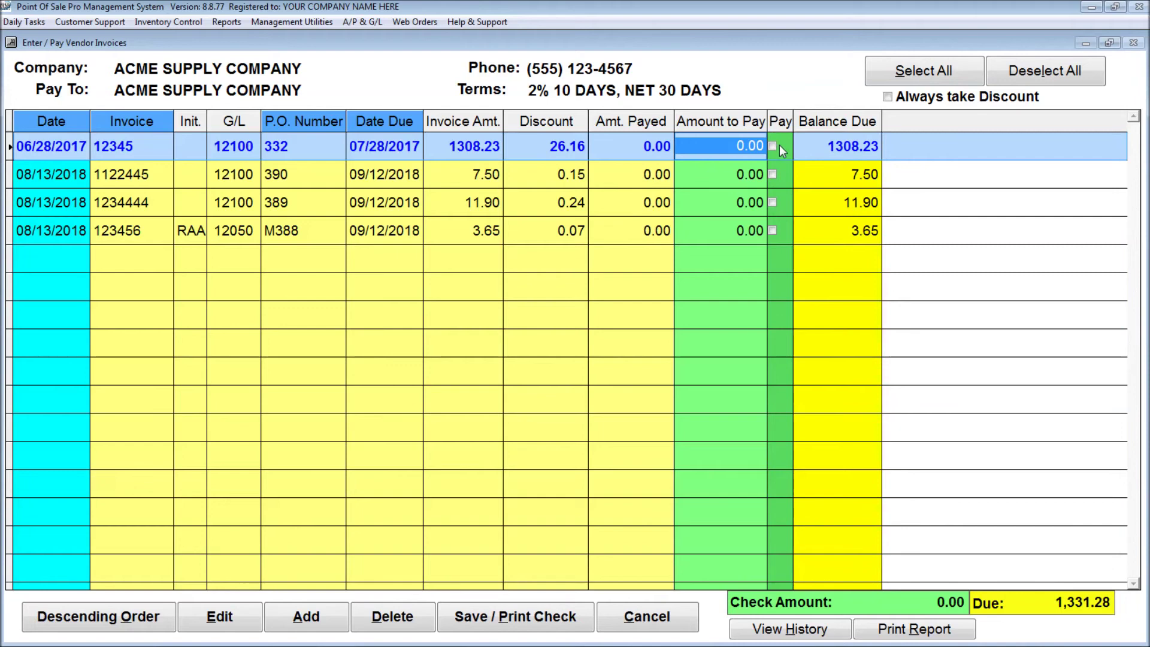
left_click(774, 174)
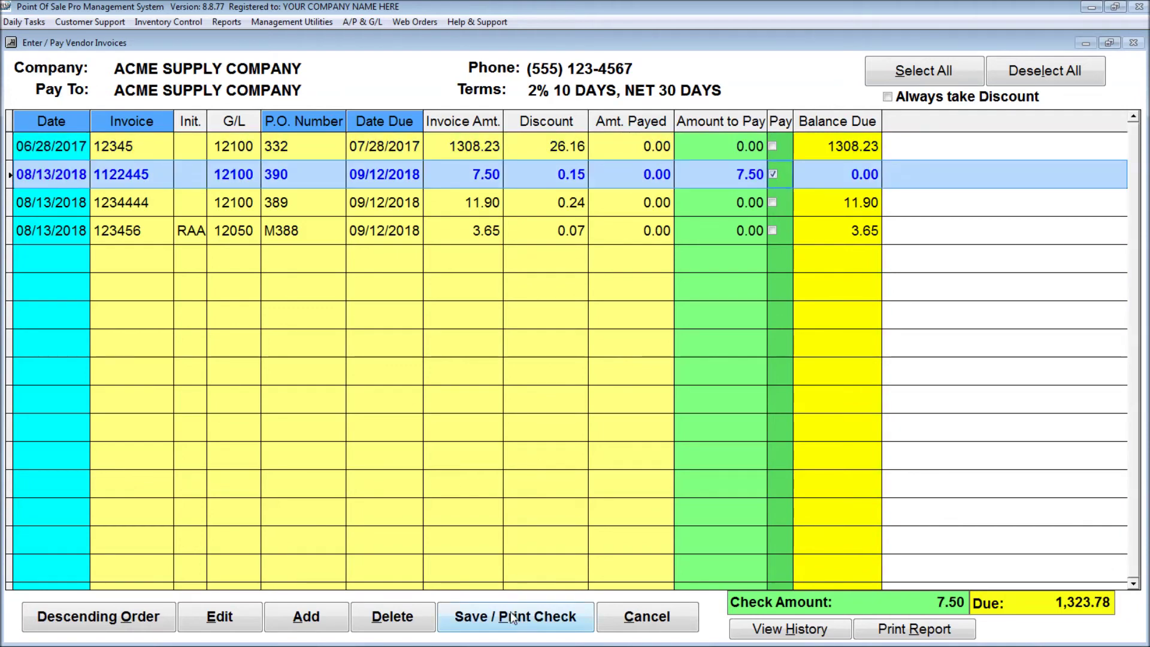
left_click(523, 620)
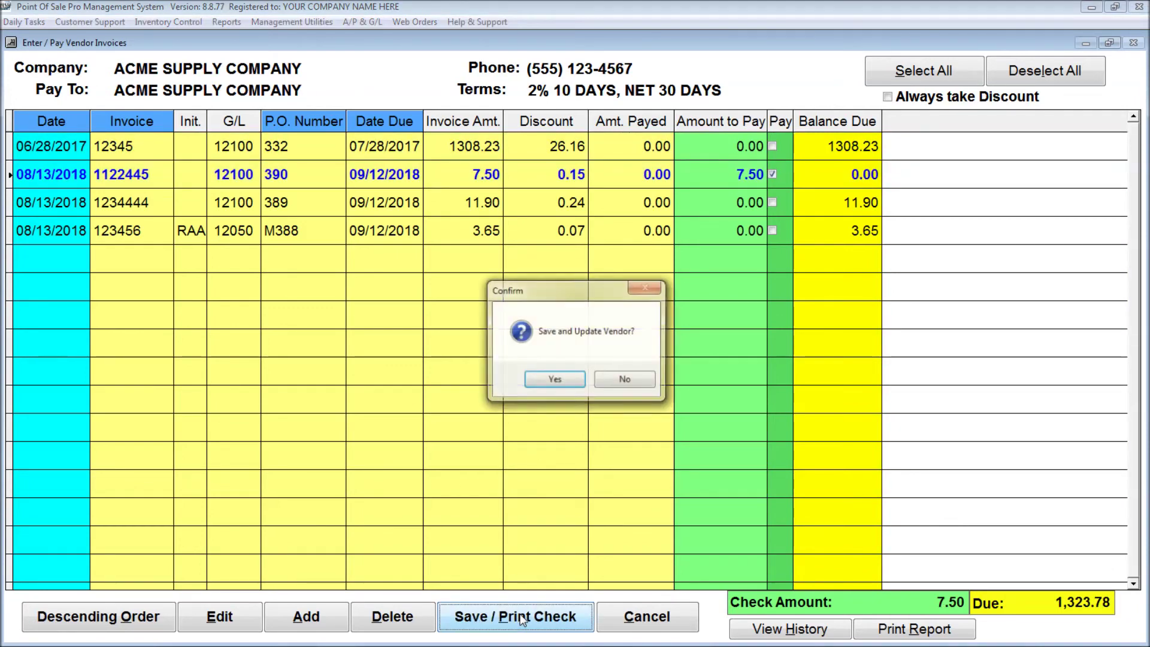
left_click(559, 378)
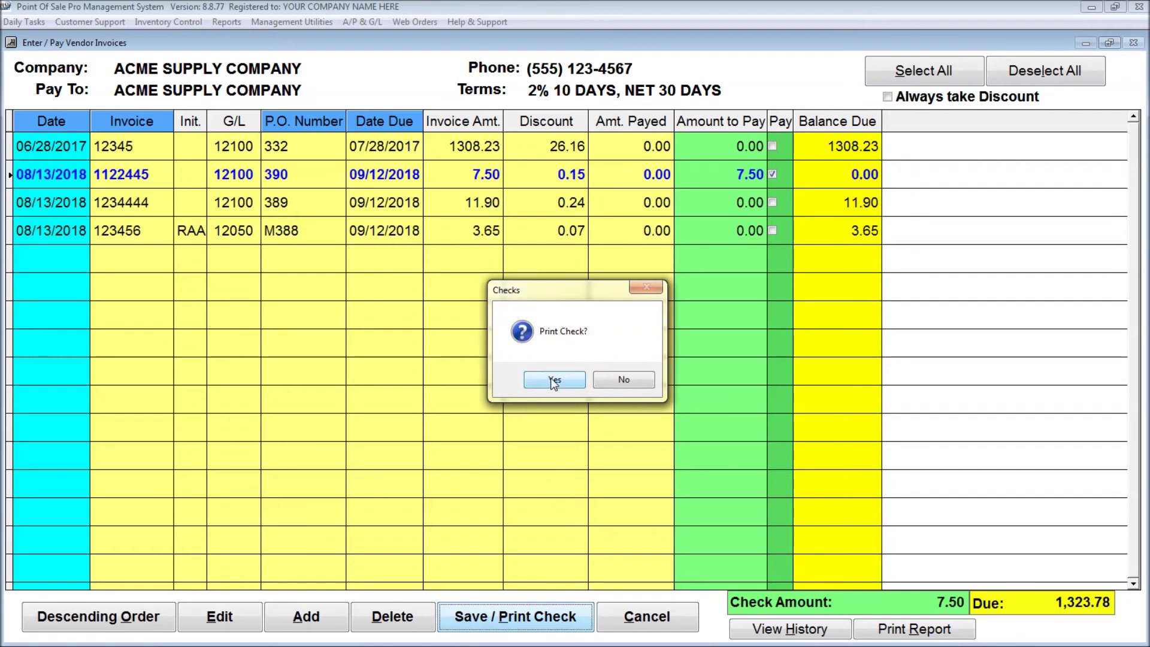
left_click(553, 379)
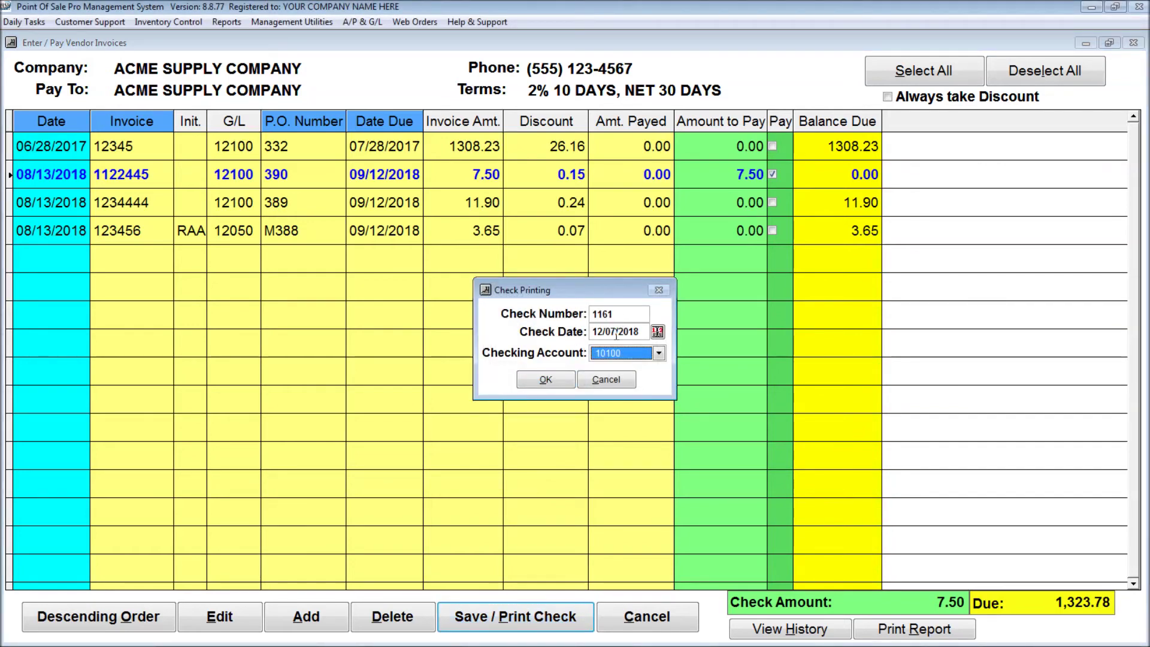
Step: Set the checking account to 10200, print check 1161 on the Samsung M2070 Series, and approve the update
left_click(659, 352)
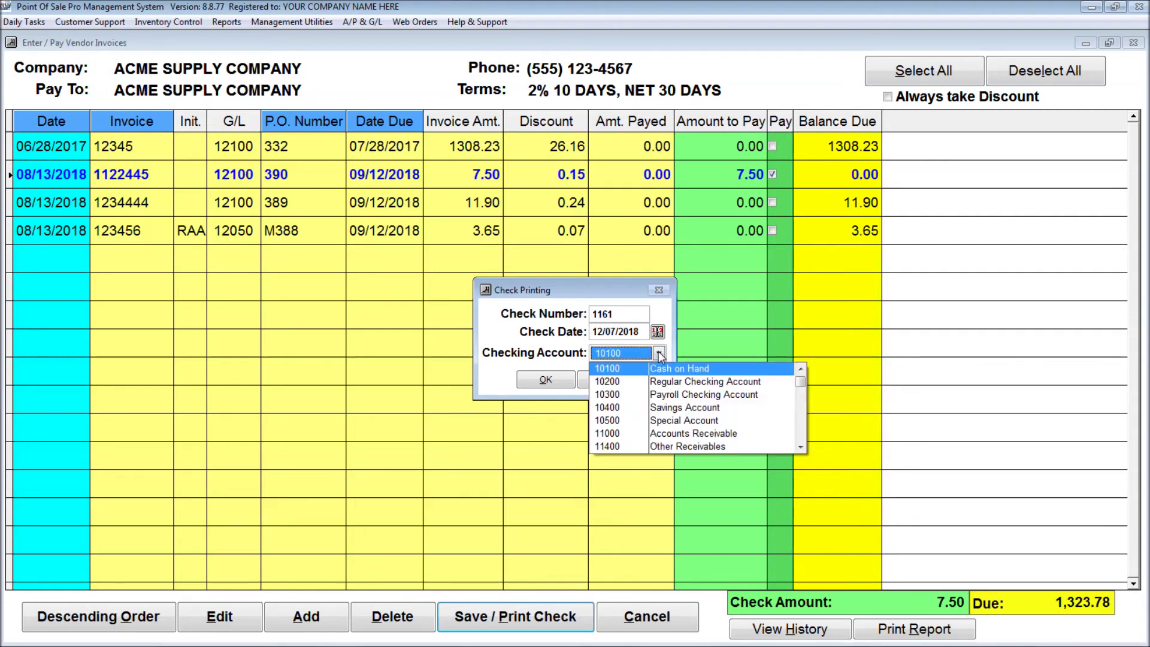
left_click(669, 382)
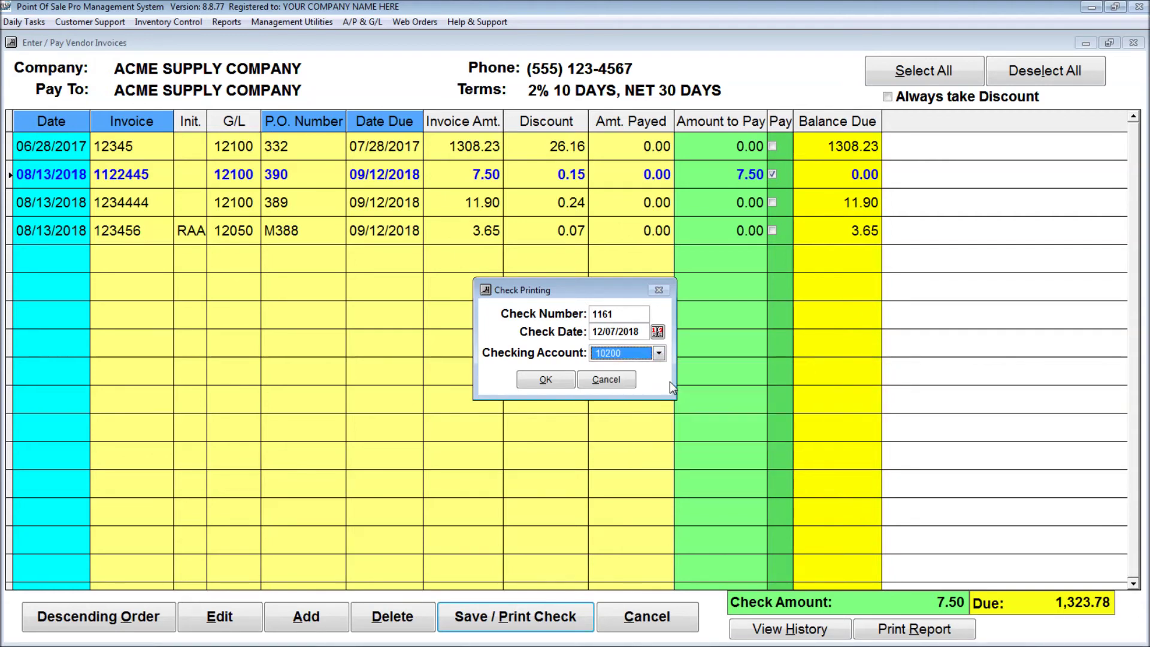
left_click(659, 353)
left_click(659, 353)
left_click(546, 379)
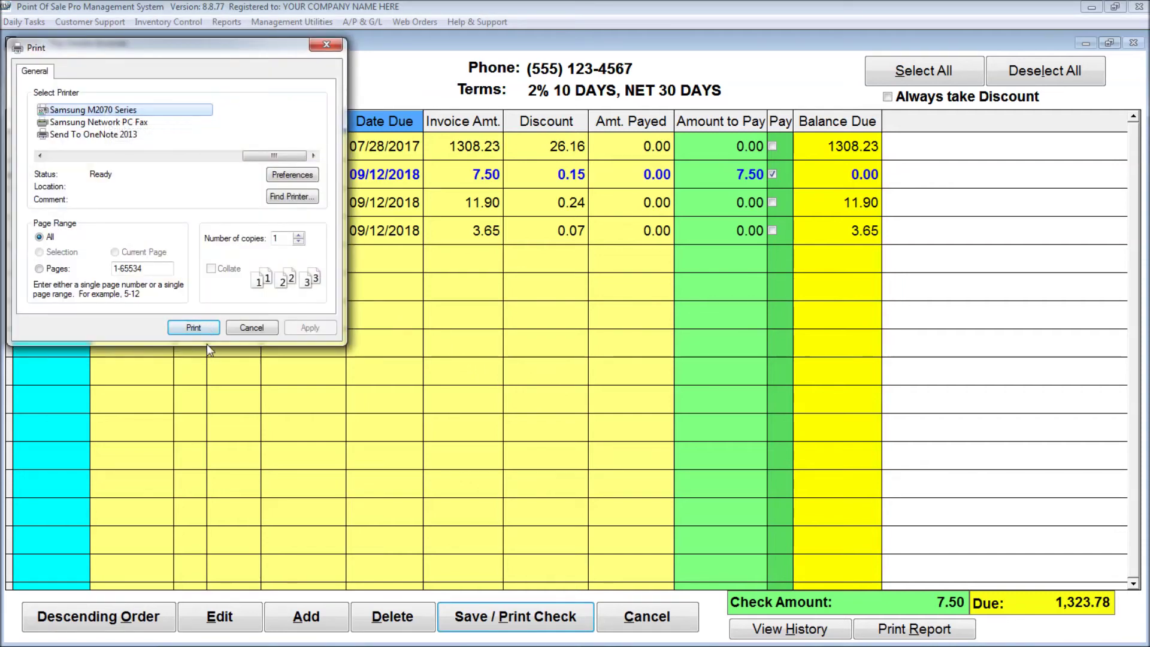
left_click(198, 328)
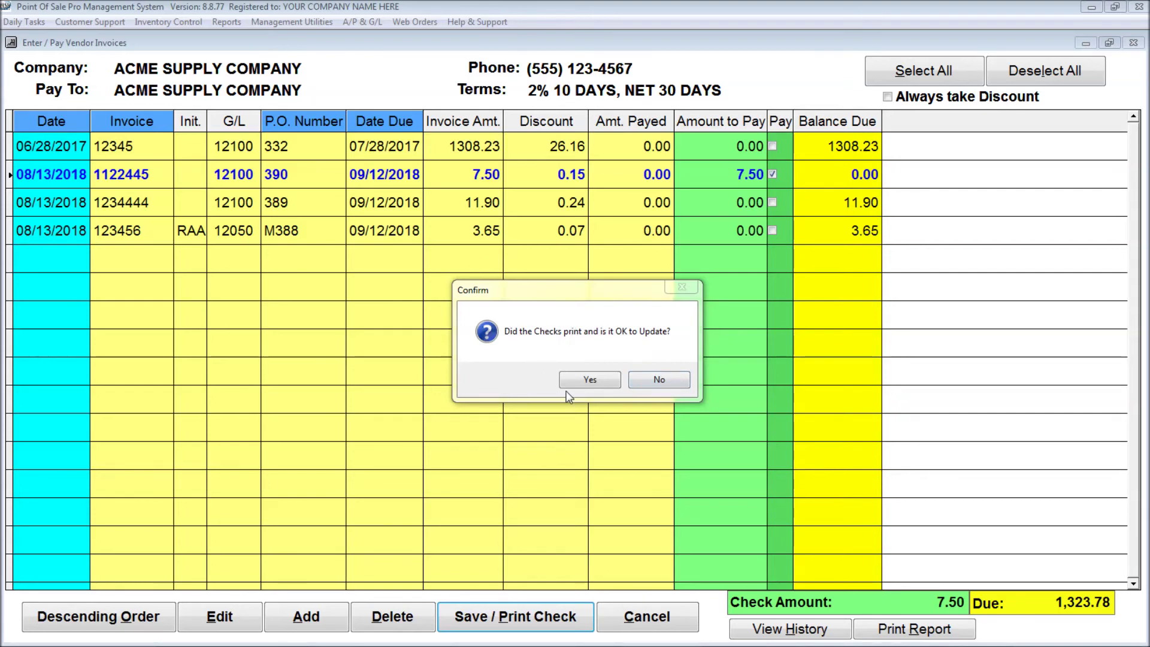
left_click(590, 379)
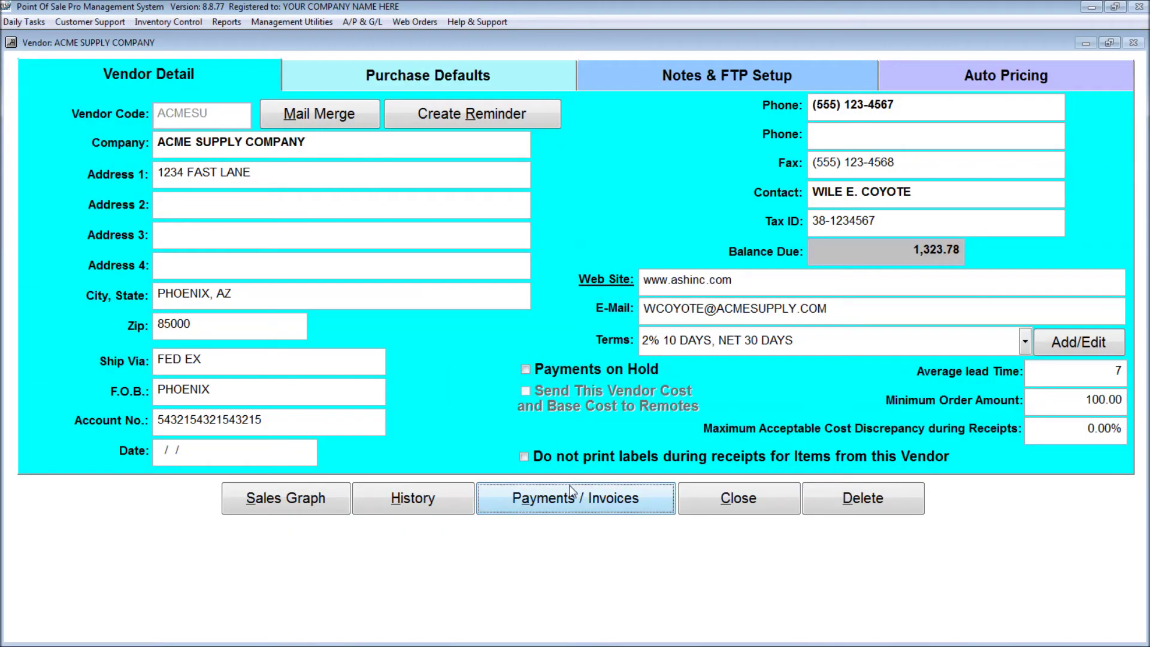
Step: Review the vendor's remaining open invoices, close the list, and open the vendor history
left_click(575, 506)
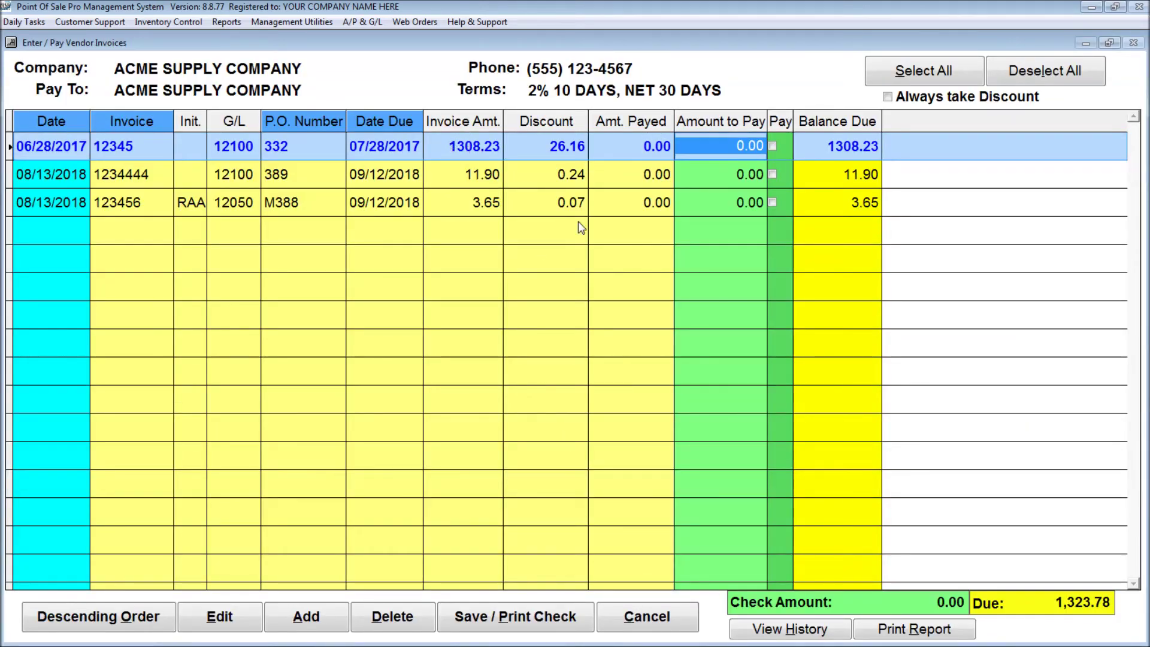
left_click(659, 616)
left_click(421, 497)
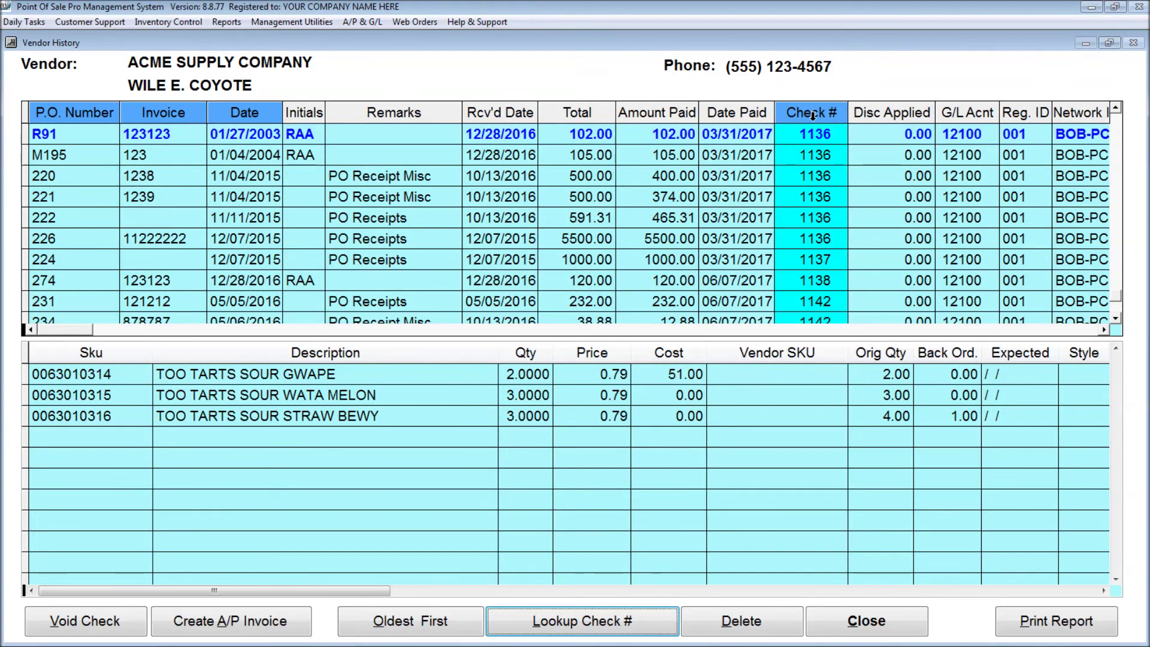
Step: Look up check 1165 in the vendor history and examine the line items of invoice 1122445 paid by check 1161
left_click(588, 624)
type("1165")
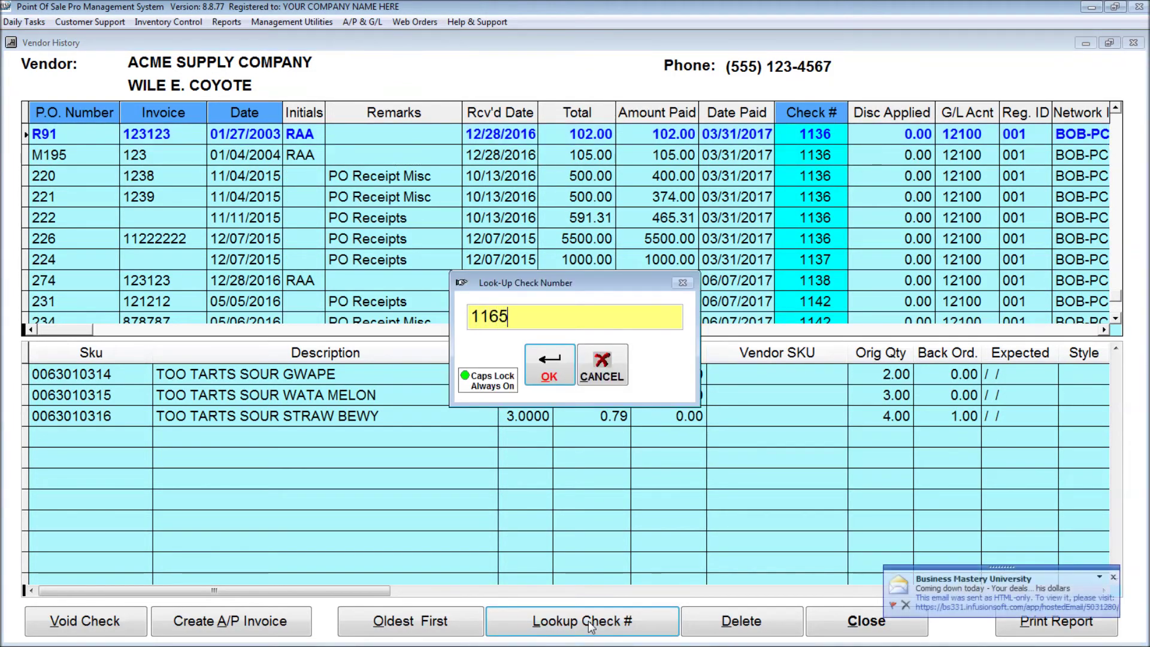
key("Return")
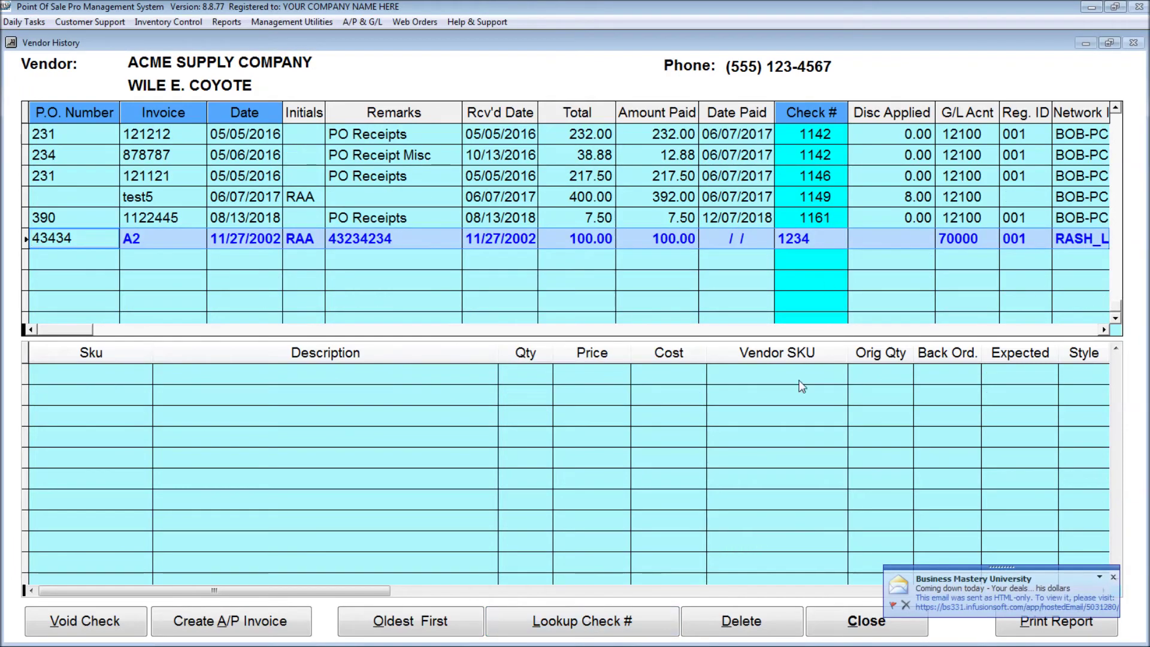
left_click(797, 219)
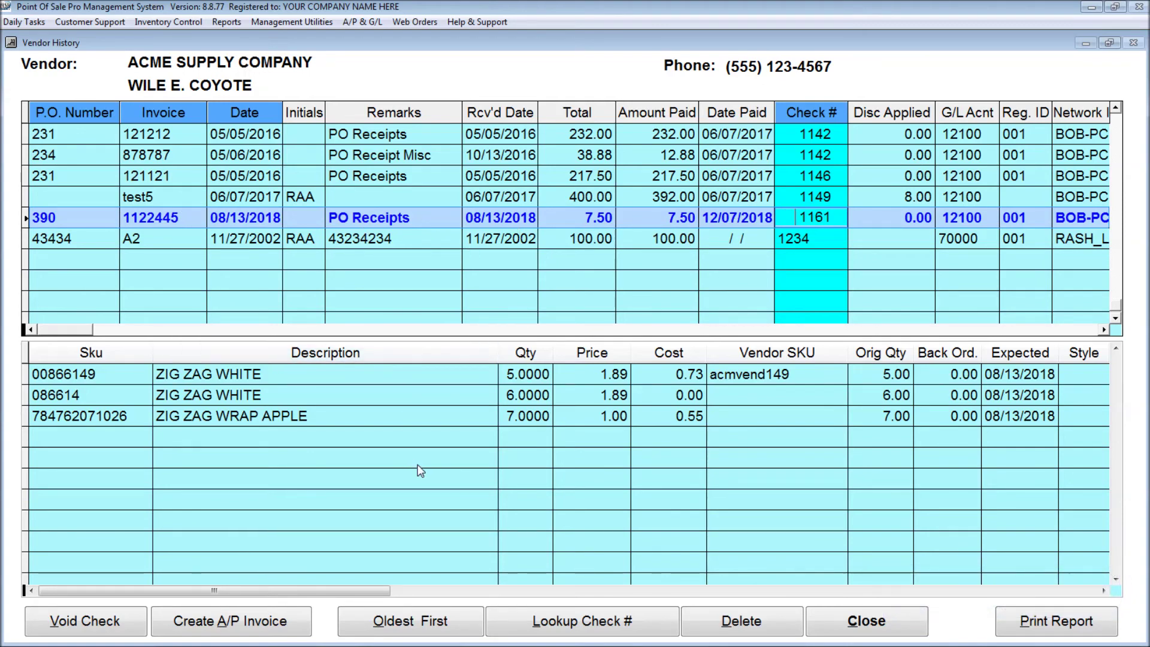
Step: Close the vendor history, review the vendor's monthly sales graph, and return to the vendor list
left_click(863, 620)
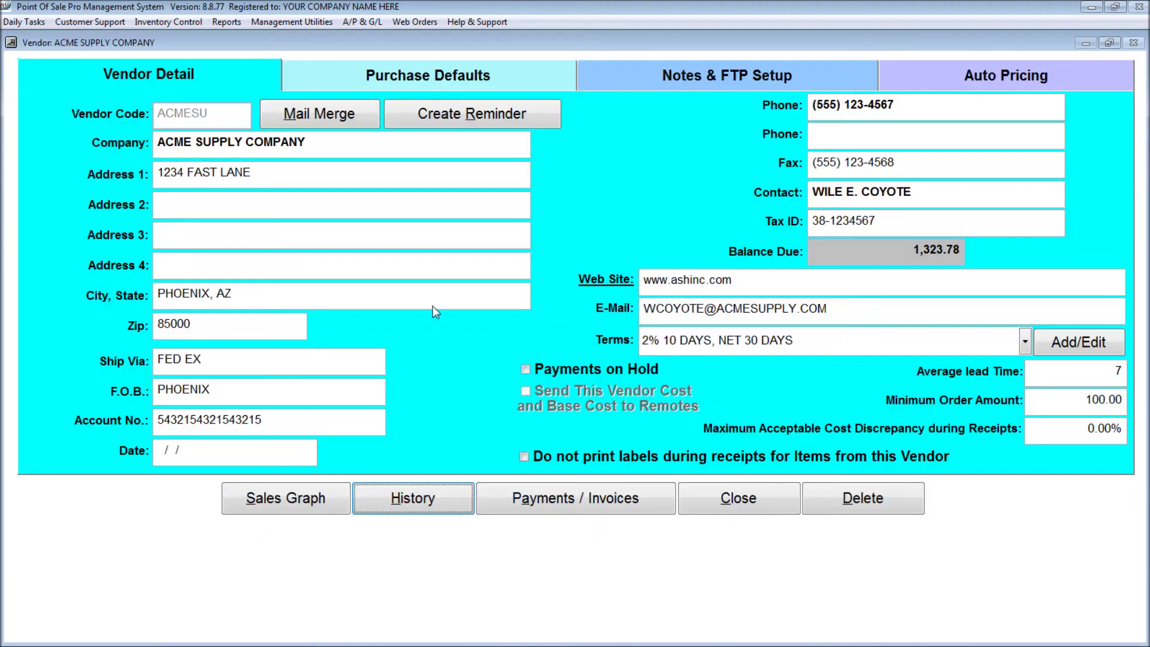
left_click(286, 499)
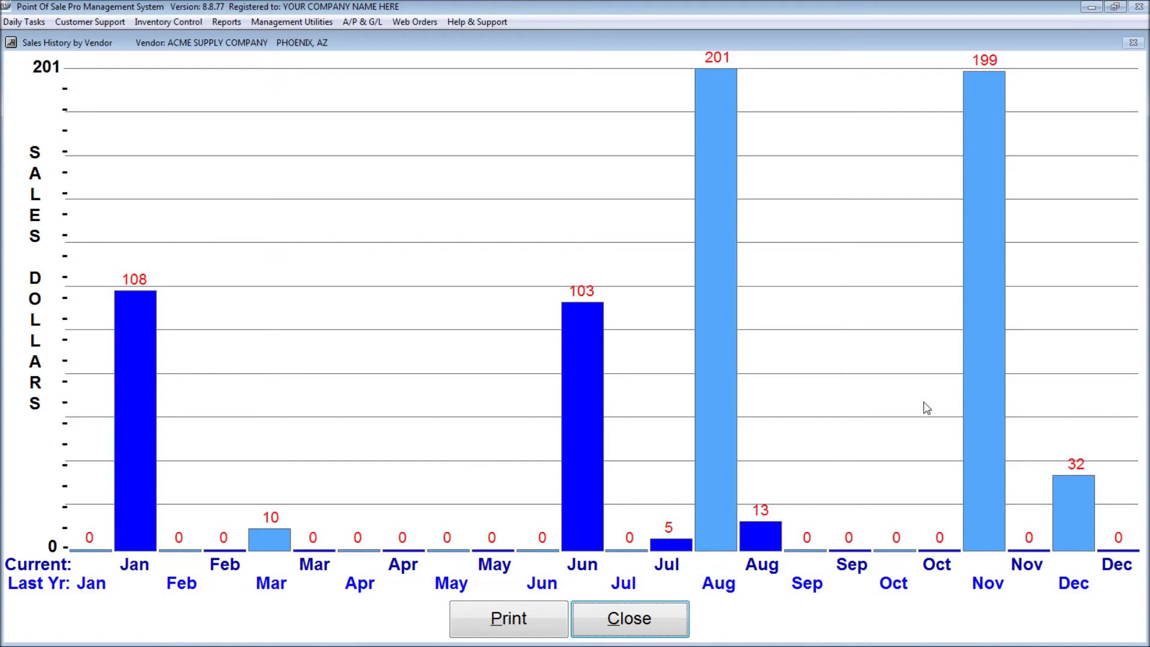
left_click(667, 615)
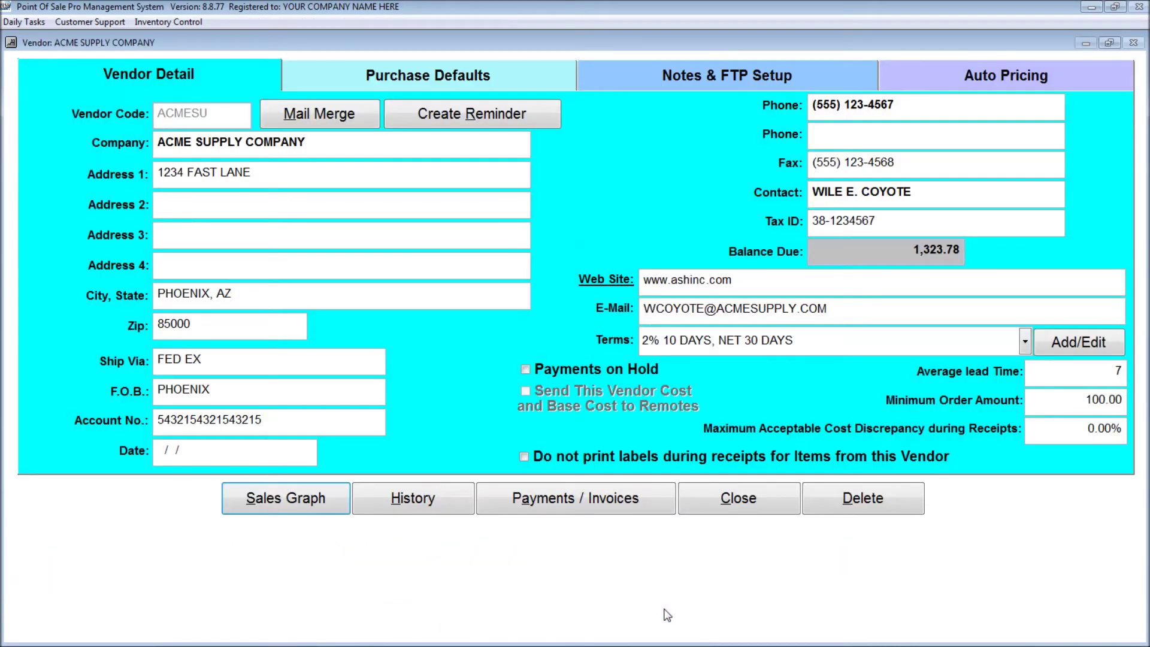
left_click(742, 503)
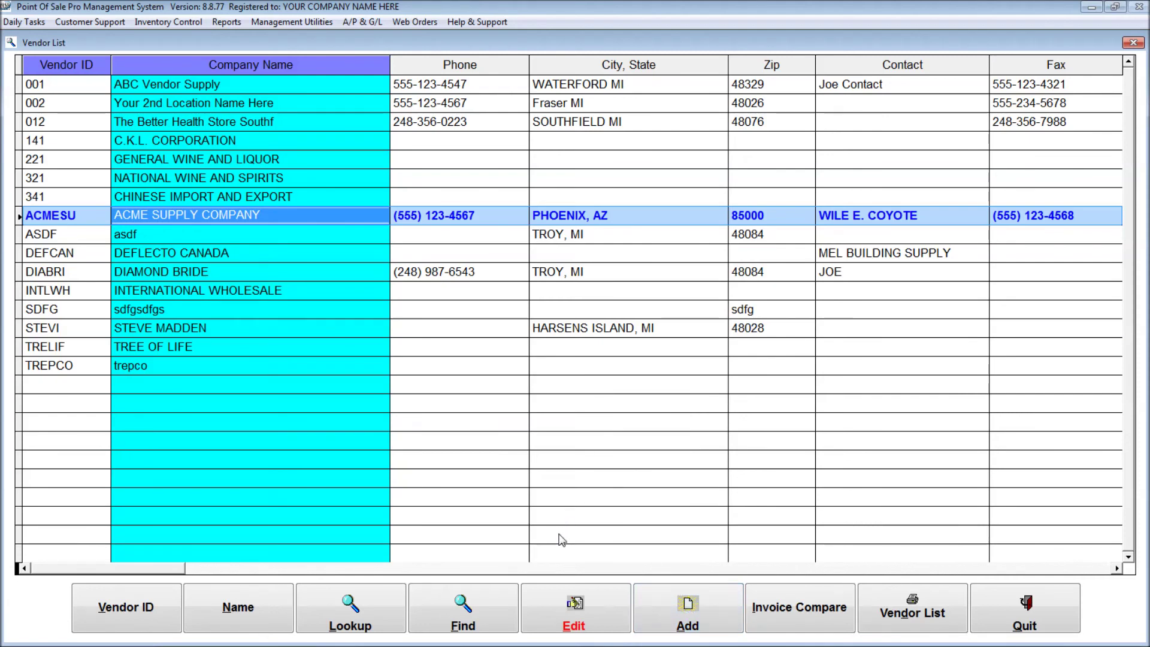
Step: Add a new vendor record with vendor code CONENE and company name CONSUMERS ENERGY
left_click(683, 617)
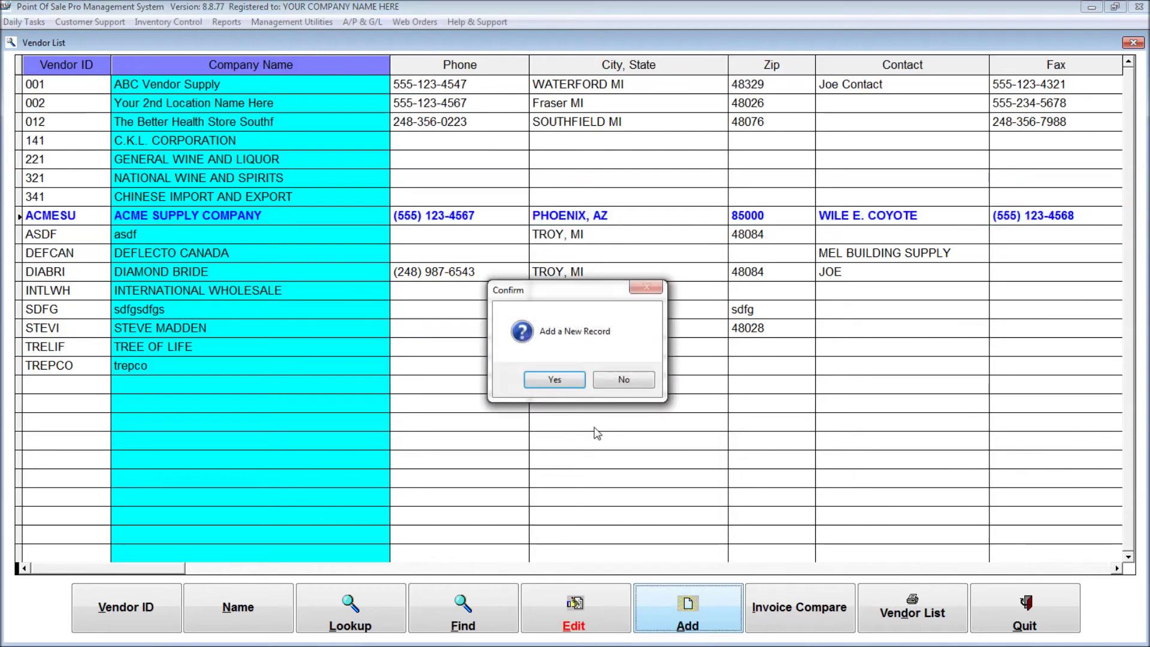
left_click(557, 381)
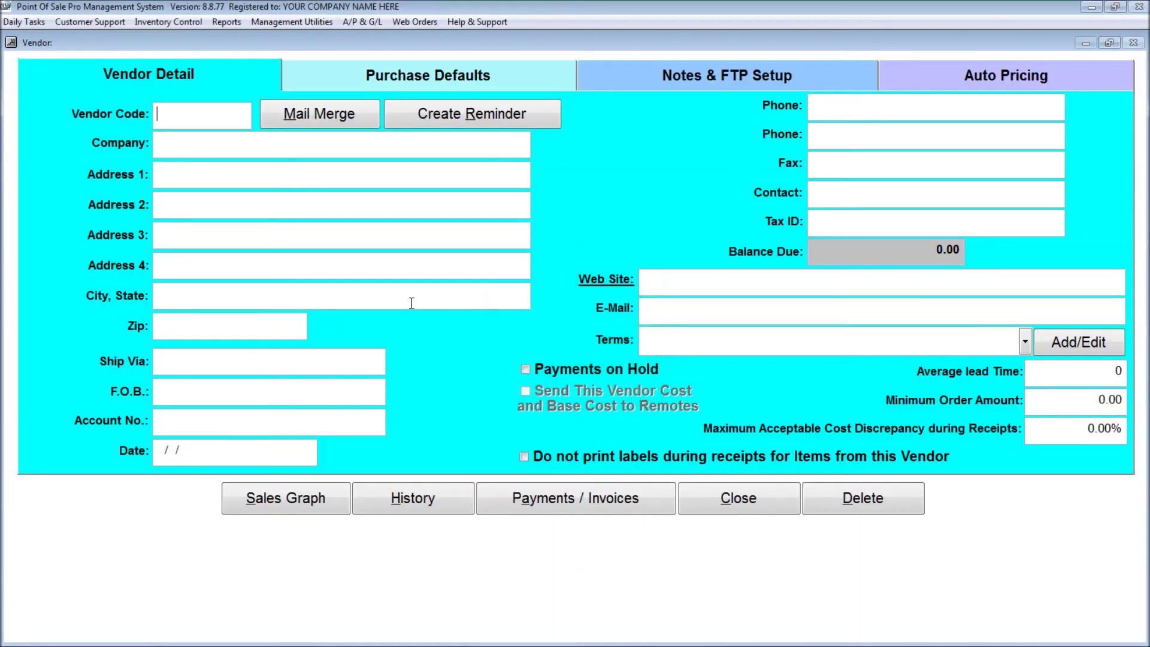
type("CONENE")
key("Tab")
type("CONSUMERS")
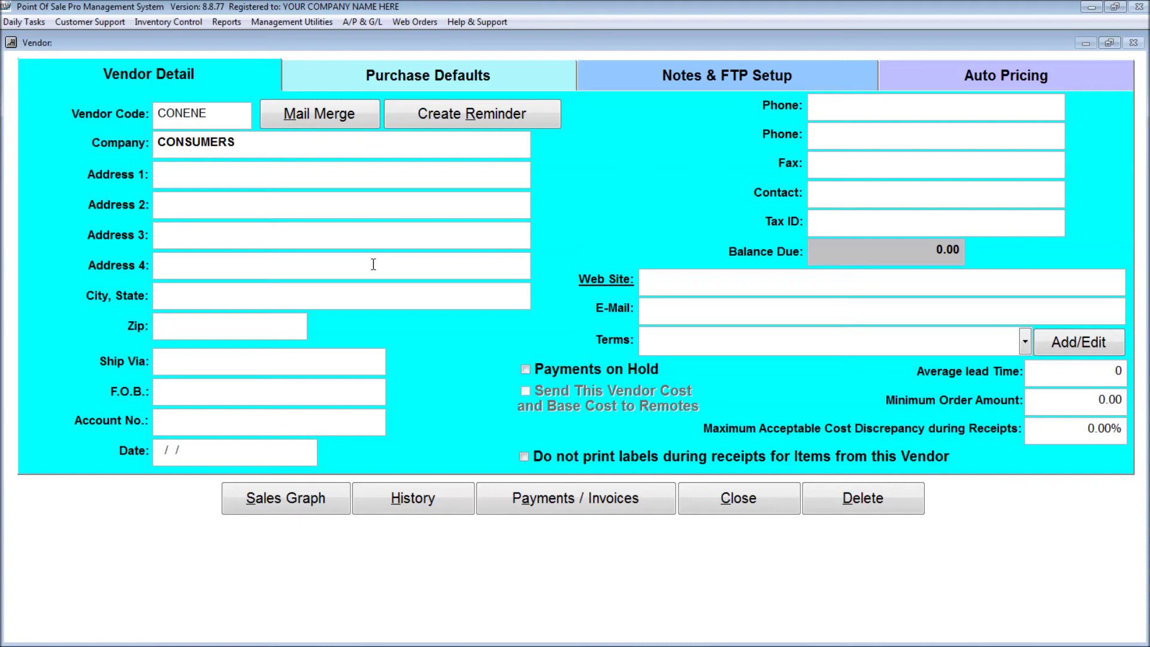
type(" EREGY")
key("BackSpace")
key("BackSpace")
key("BackSpace")
key("BackSpace")
type("NERGY")
left_click(190, 178)
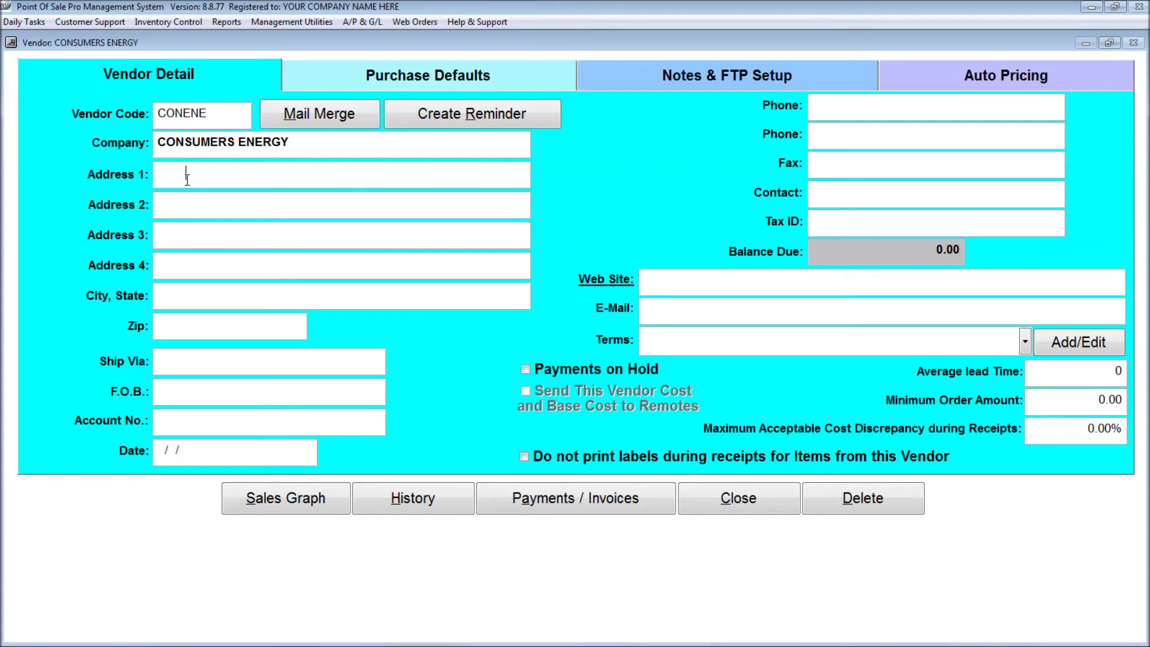
left_click(174, 427)
Step: Copy the vendor details into the Pay To section and set the G/L purchase account to 78000 Utilities Expense
left_click(423, 82)
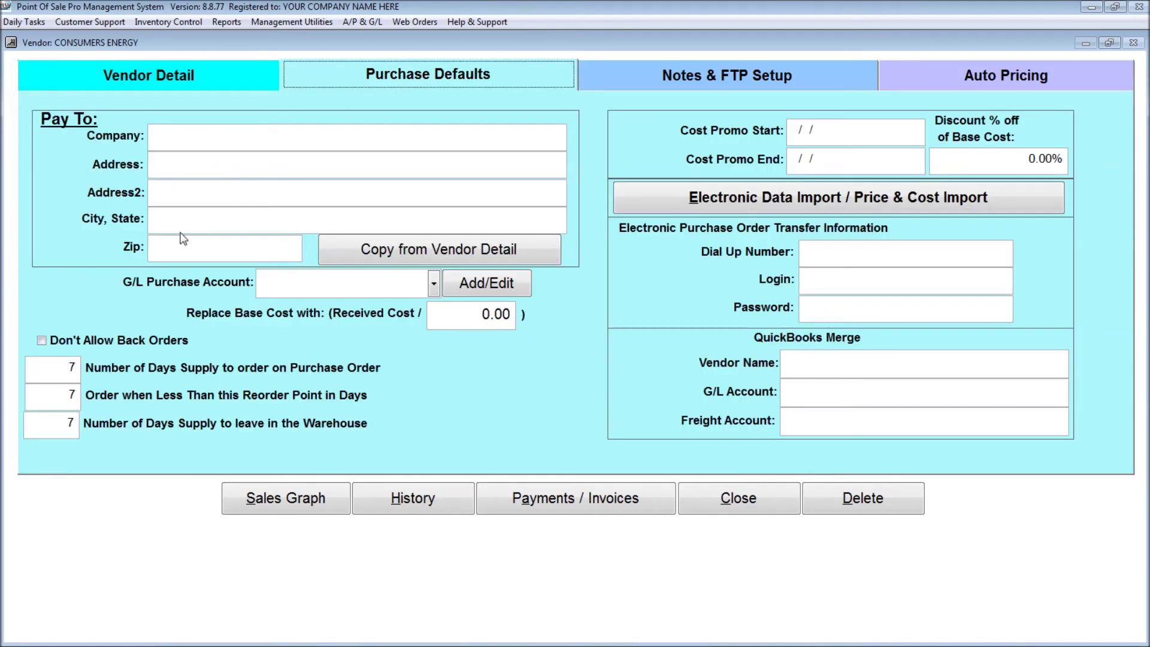
left_click(390, 250)
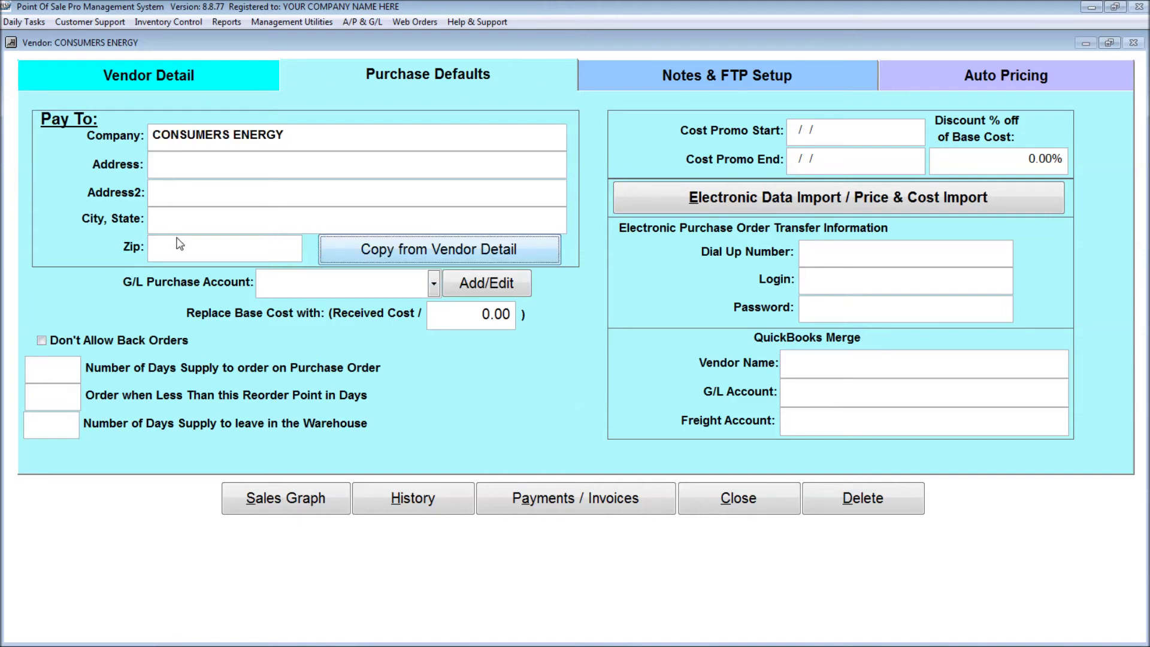
left_click(434, 284)
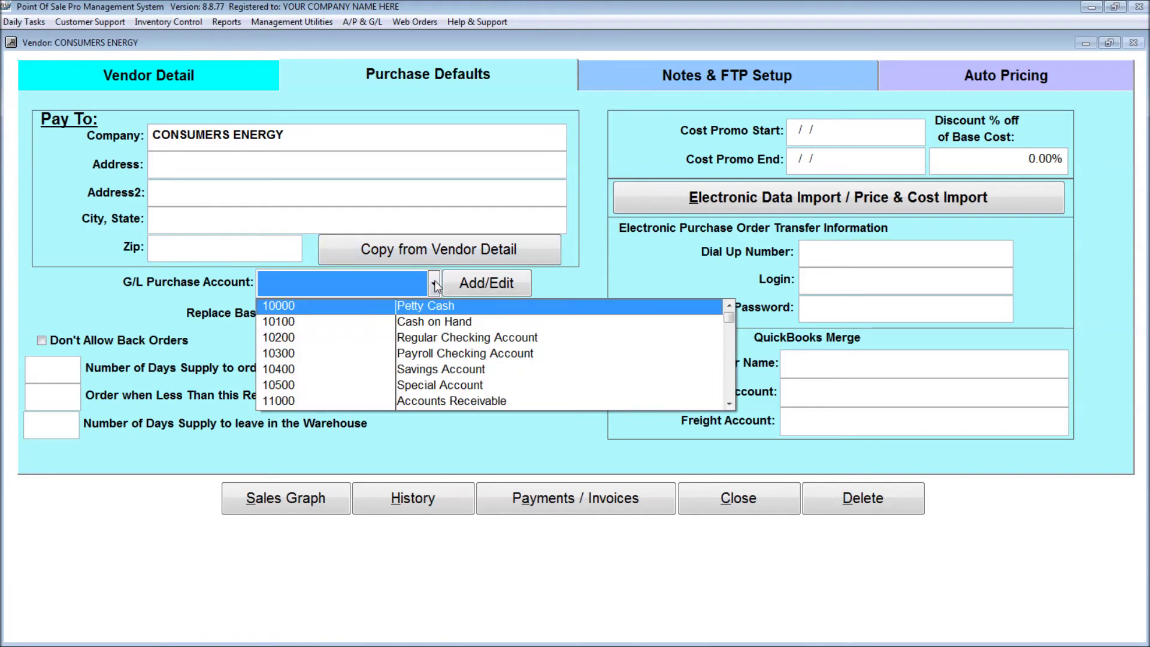
left_click(730, 388)
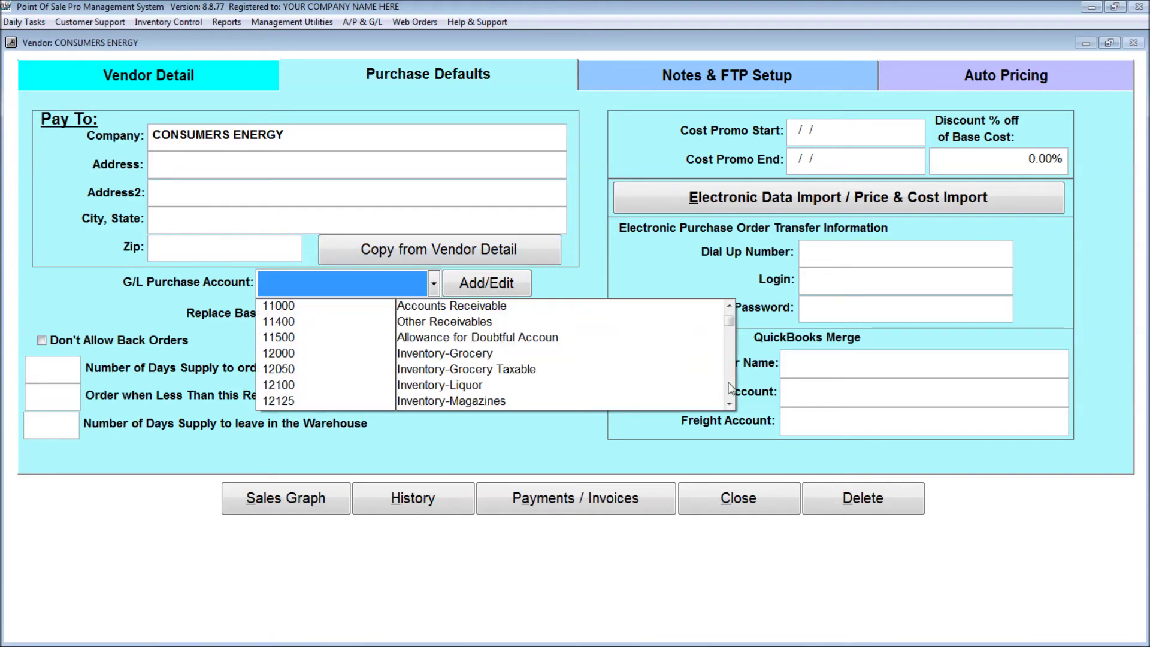
left_click_drag(730, 386, 731, 379)
left_click(730, 391)
left_click(732, 391)
left_click(732, 395)
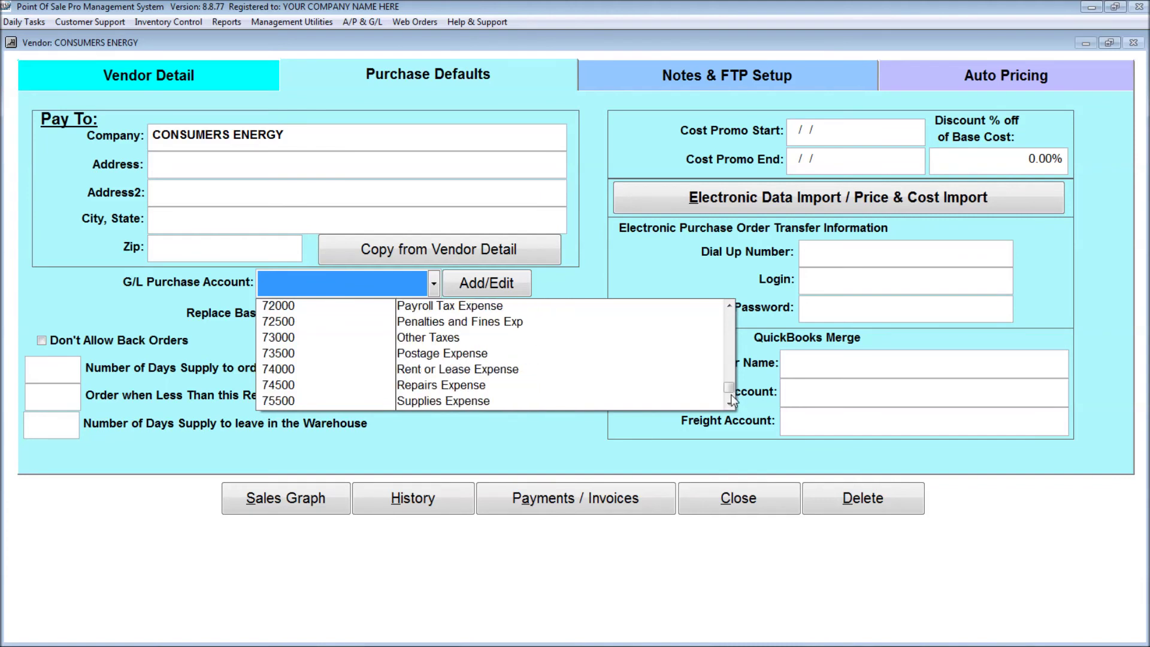
left_click(731, 402)
left_click(731, 401)
left_click(731, 401)
left_click(730, 401)
left_click(730, 401)
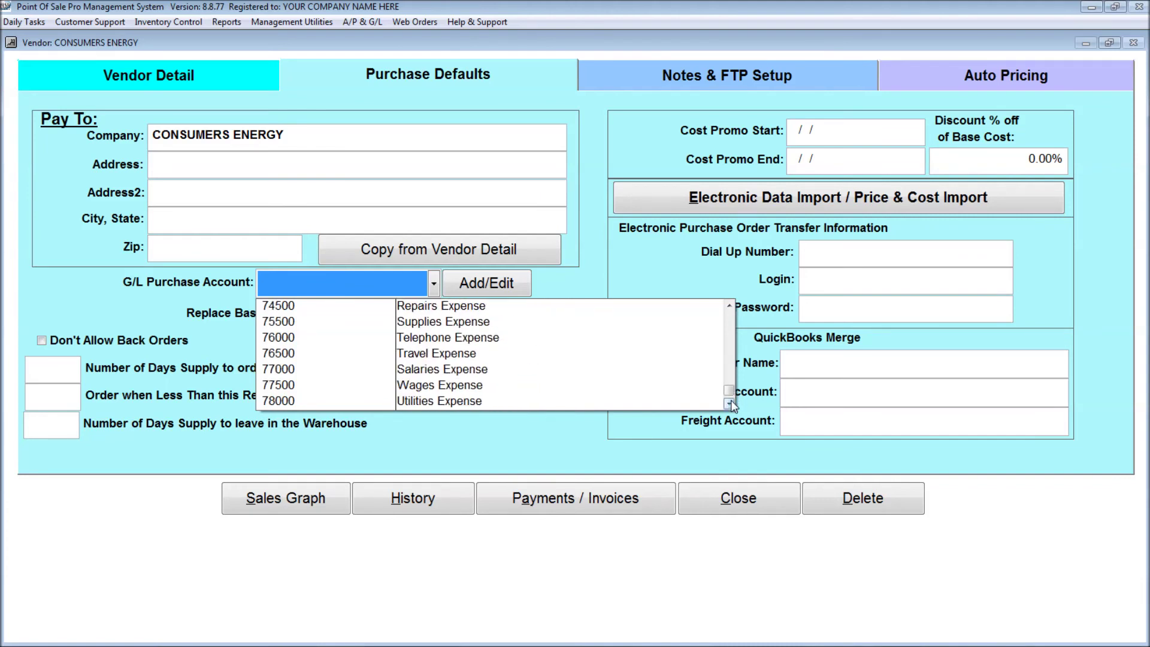
left_click(465, 402)
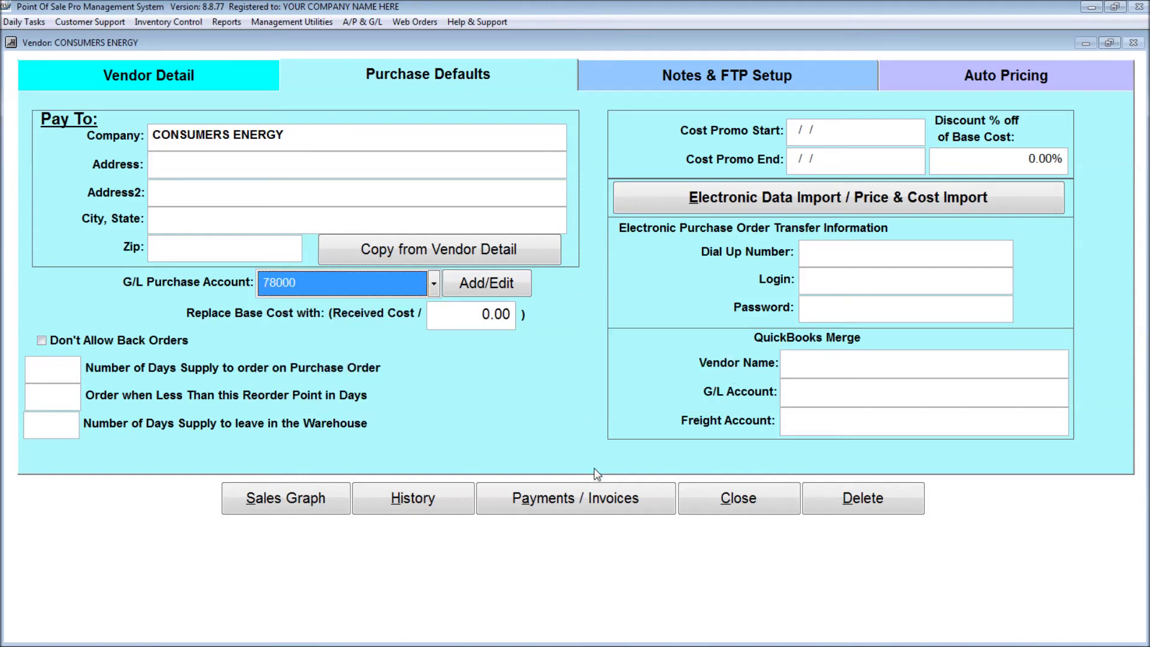
Step: Start a new A/P invoice numbered DEC18 for CONSUMERS ENERGY, keeping G/L account 78000
left_click(564, 501)
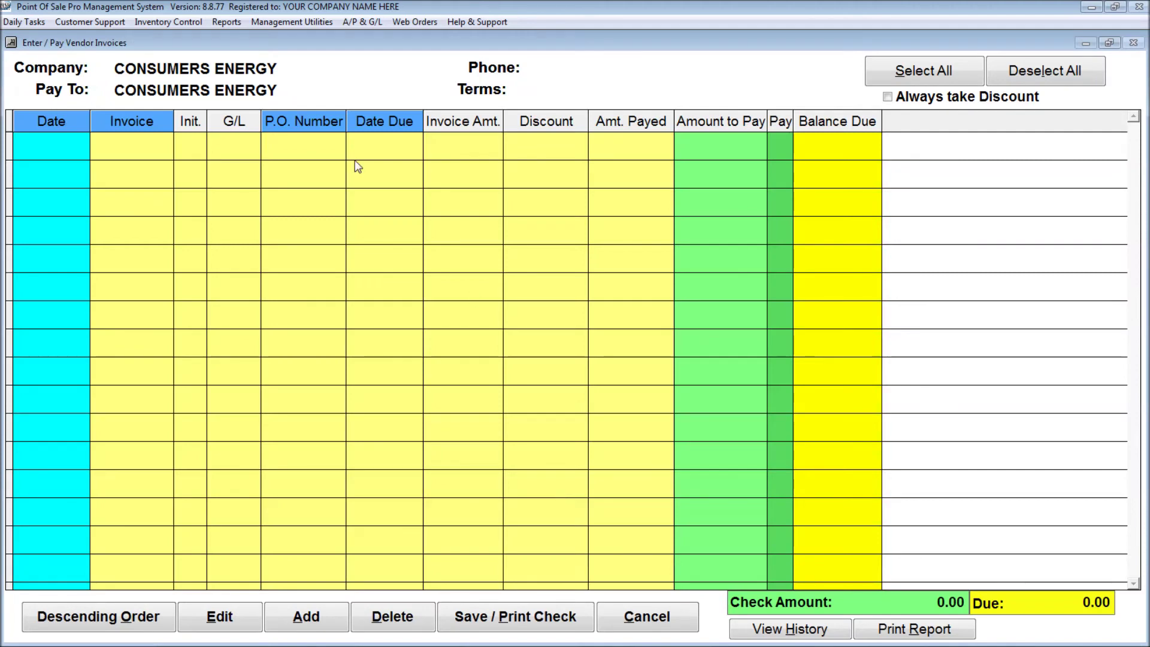
left_click(300, 617)
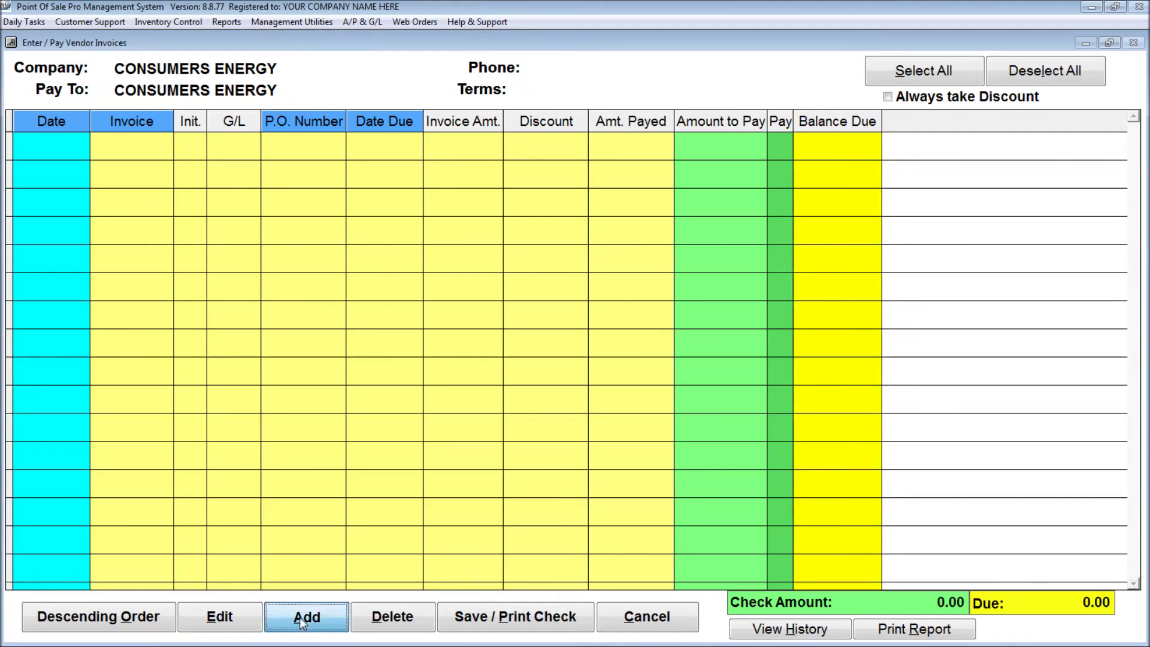
key("Tab")
type("DEC18")
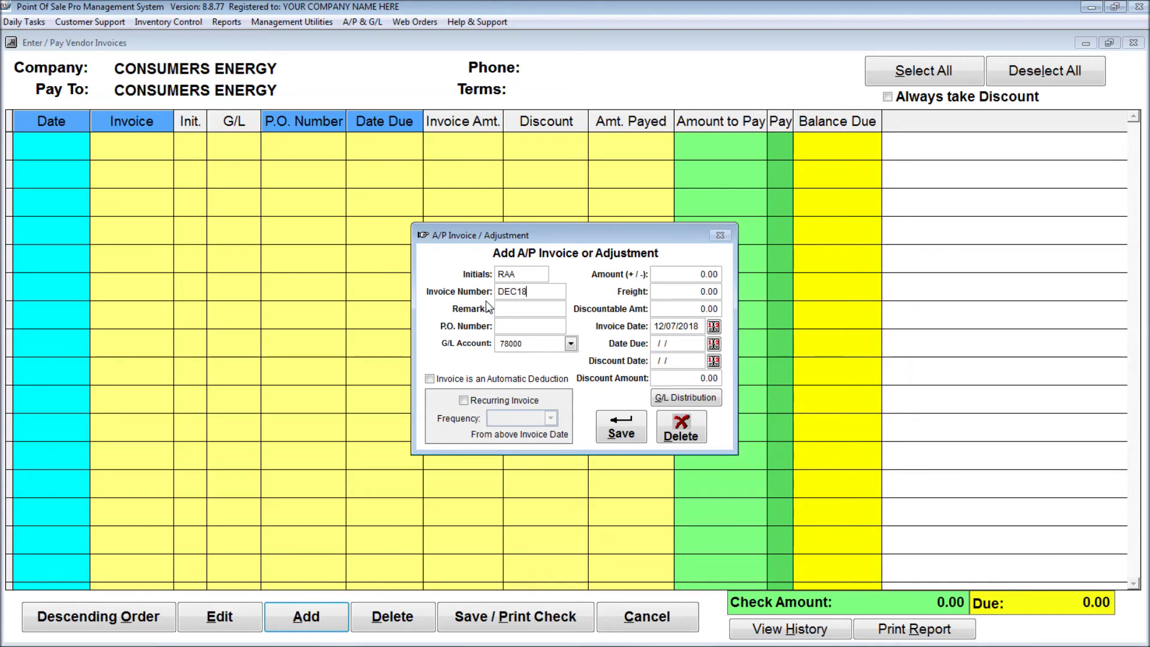
left_click(510, 326)
left_click(535, 346)
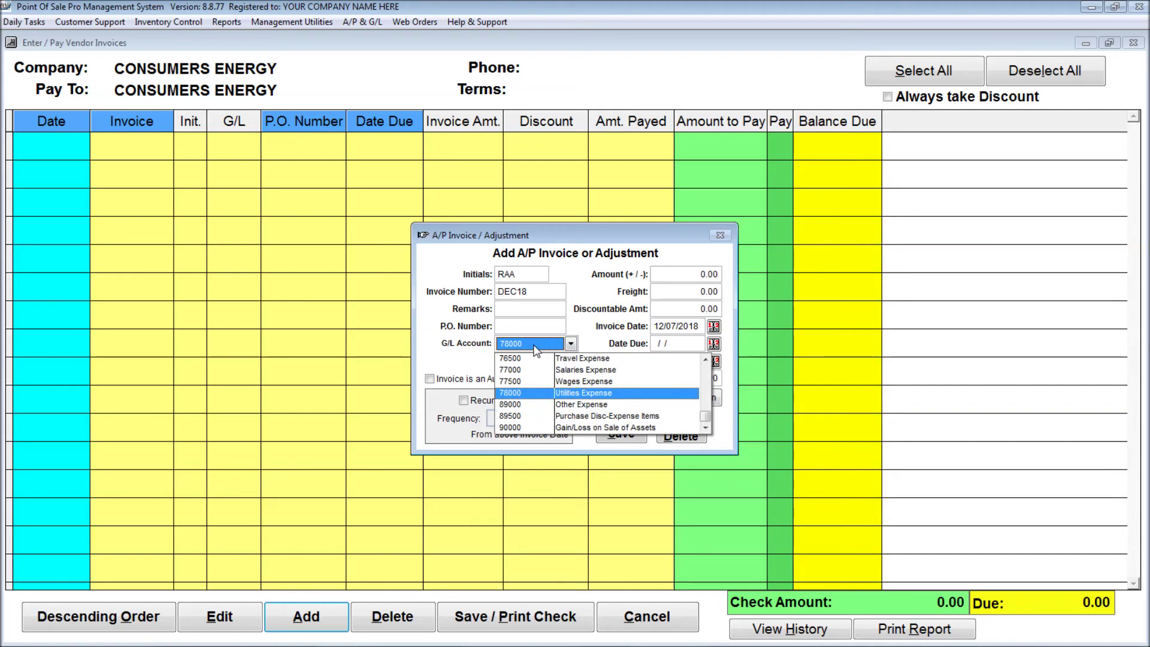
Step: Set the invoice amount to 200.00 and the invoice date to 01/02/2019, and save the invoice
left_click(661, 276)
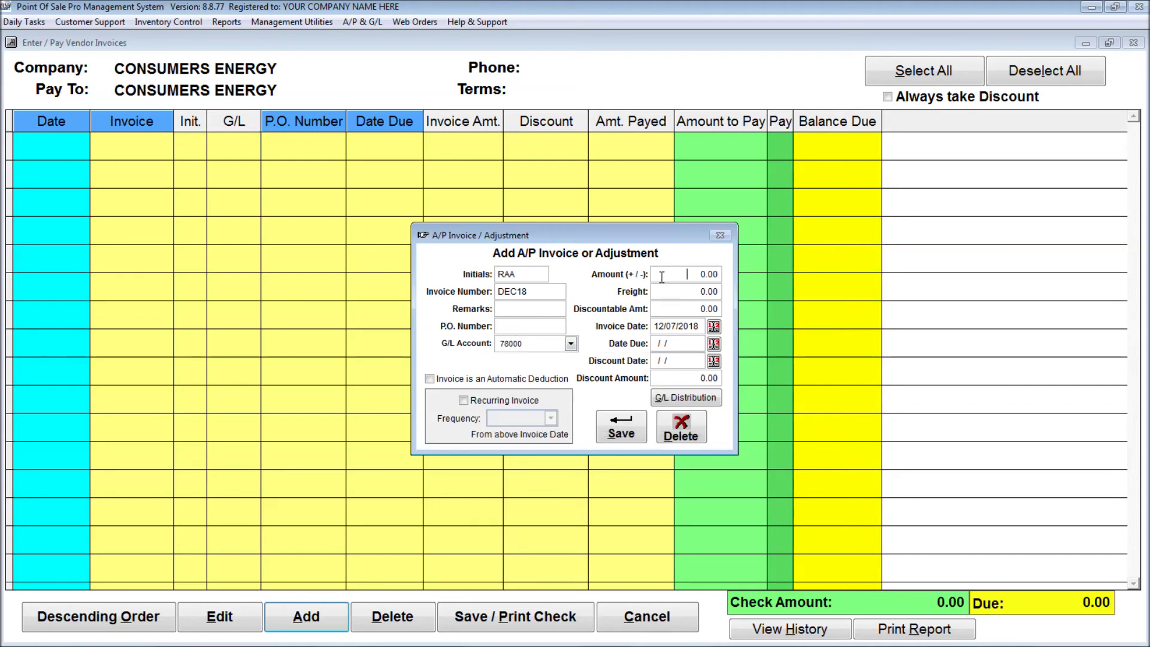
type("200")
key("Tab")
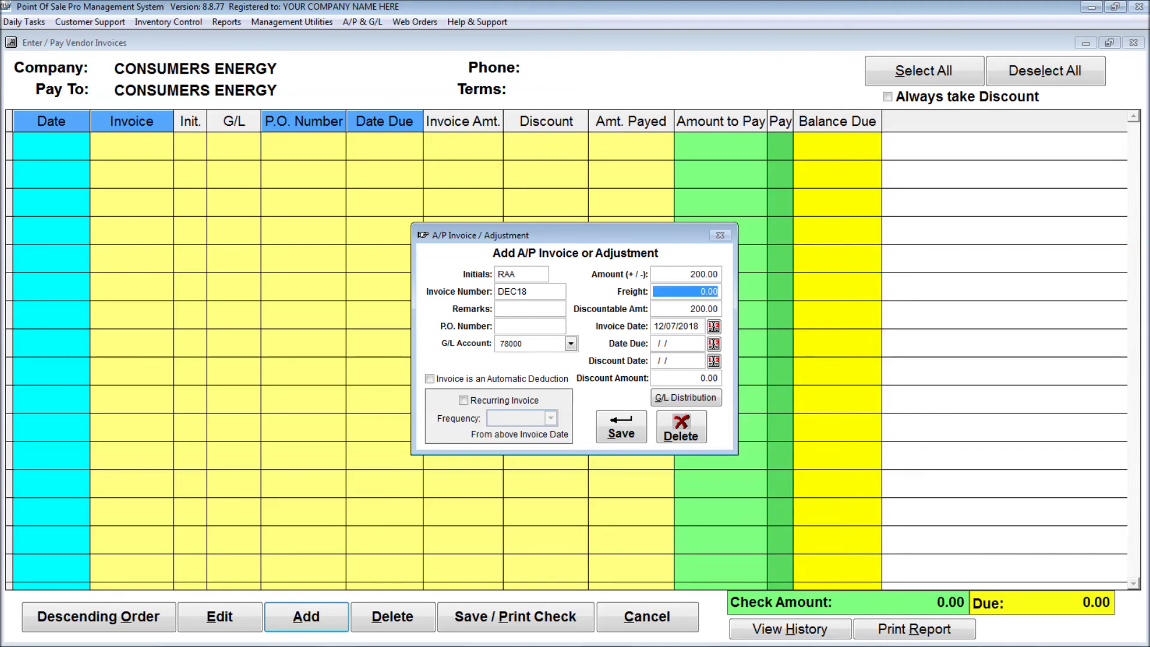
key("Tab")
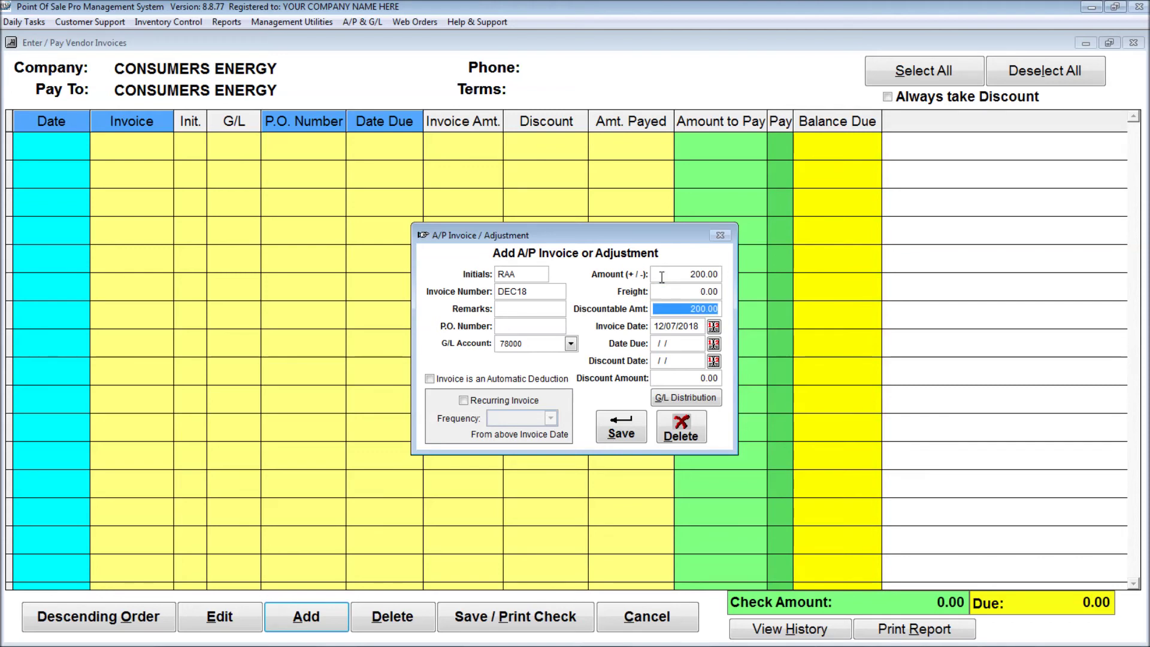
key("Tab")
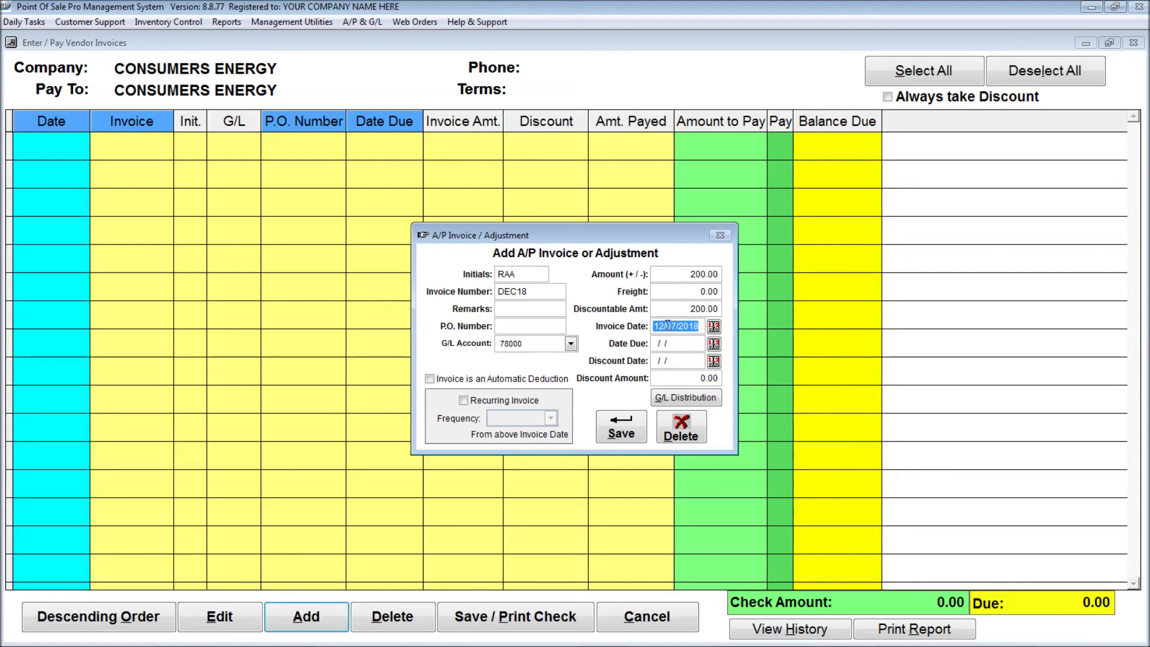
type("01/02/2019")
key("Tab")
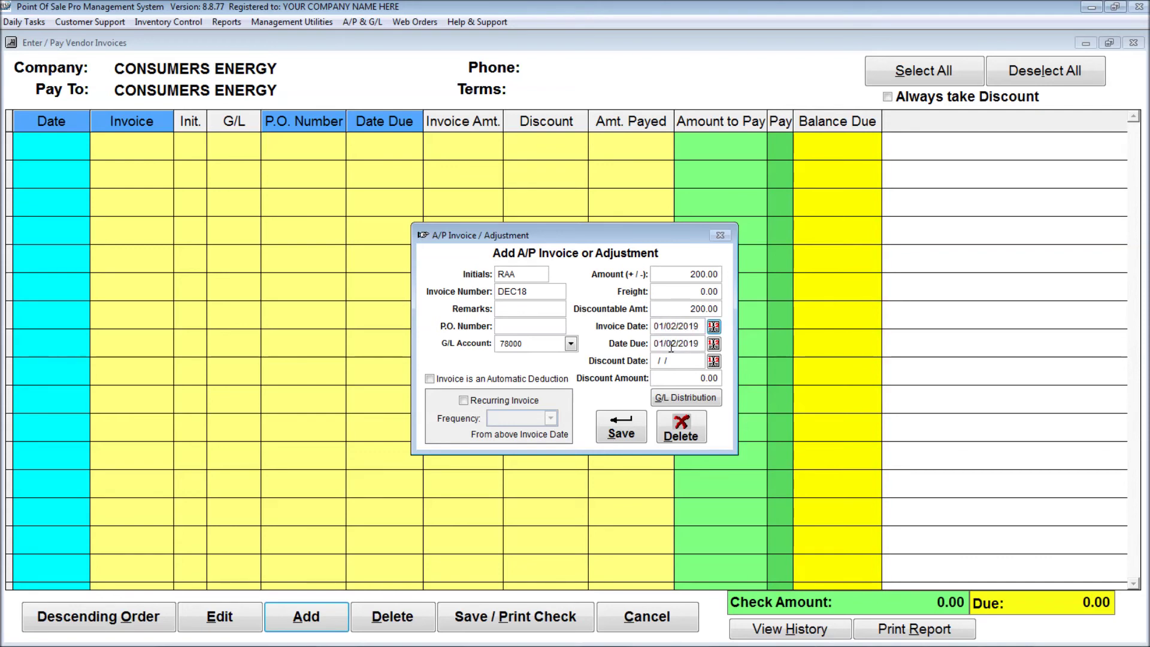
left_click(623, 430)
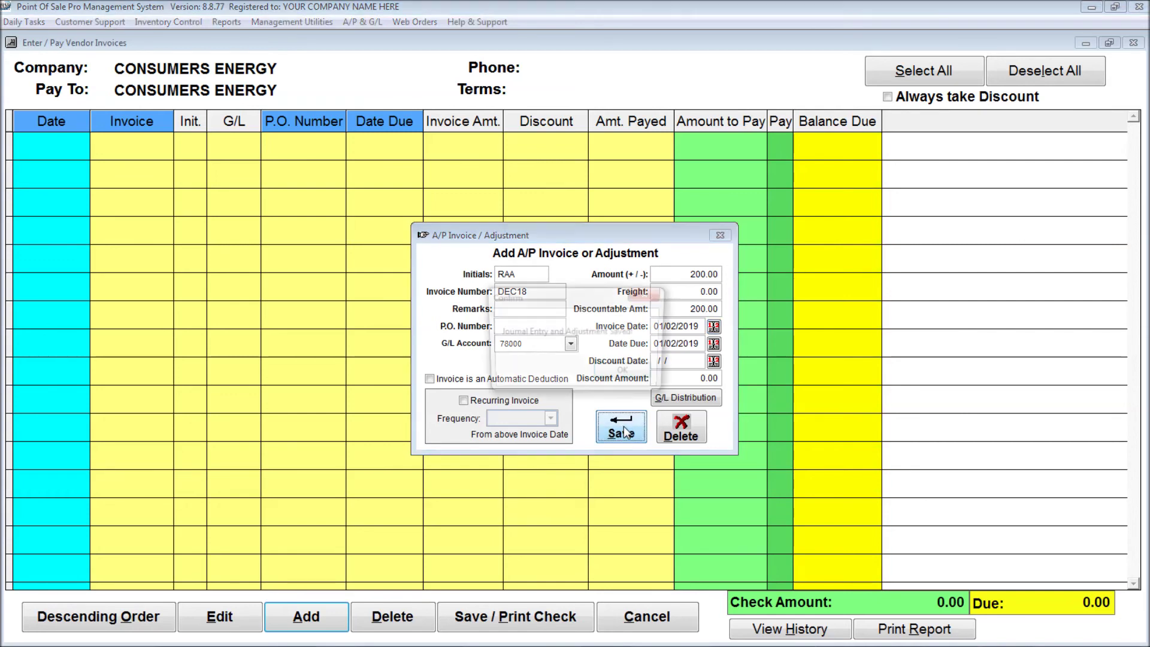
left_click(620, 374)
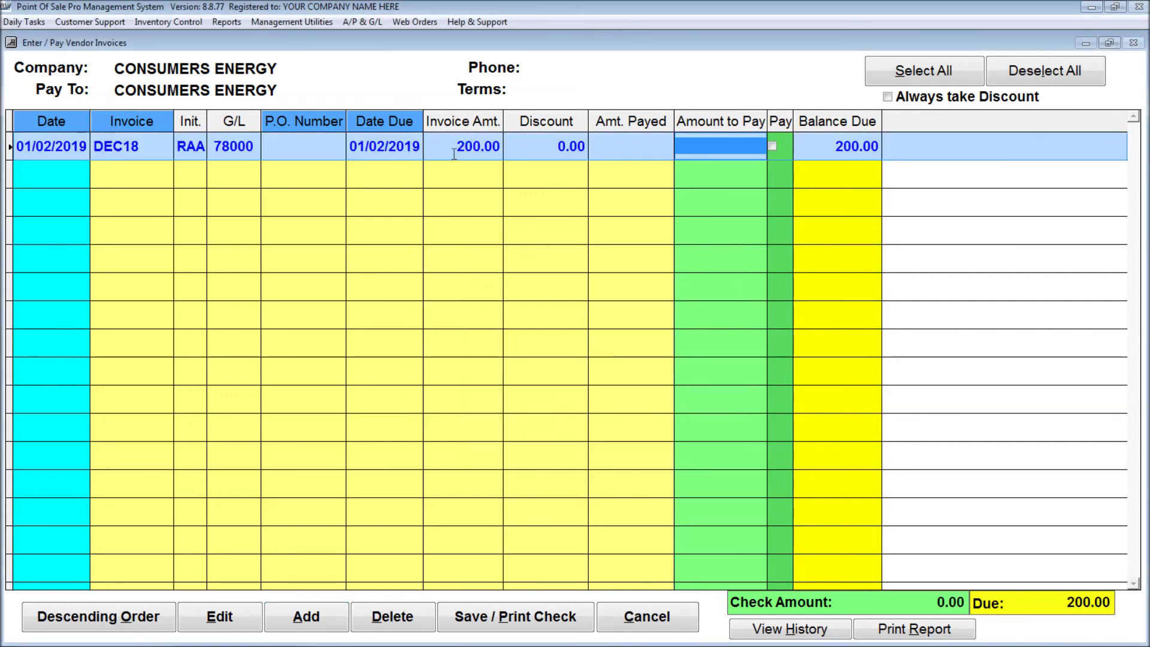
Step: Close the invoice list, set the CONSUMERS ENERGY payment terms to C.O.D., and exit vendor maintenance
left_click(660, 615)
left_click(737, 500)
left_click(640, 380)
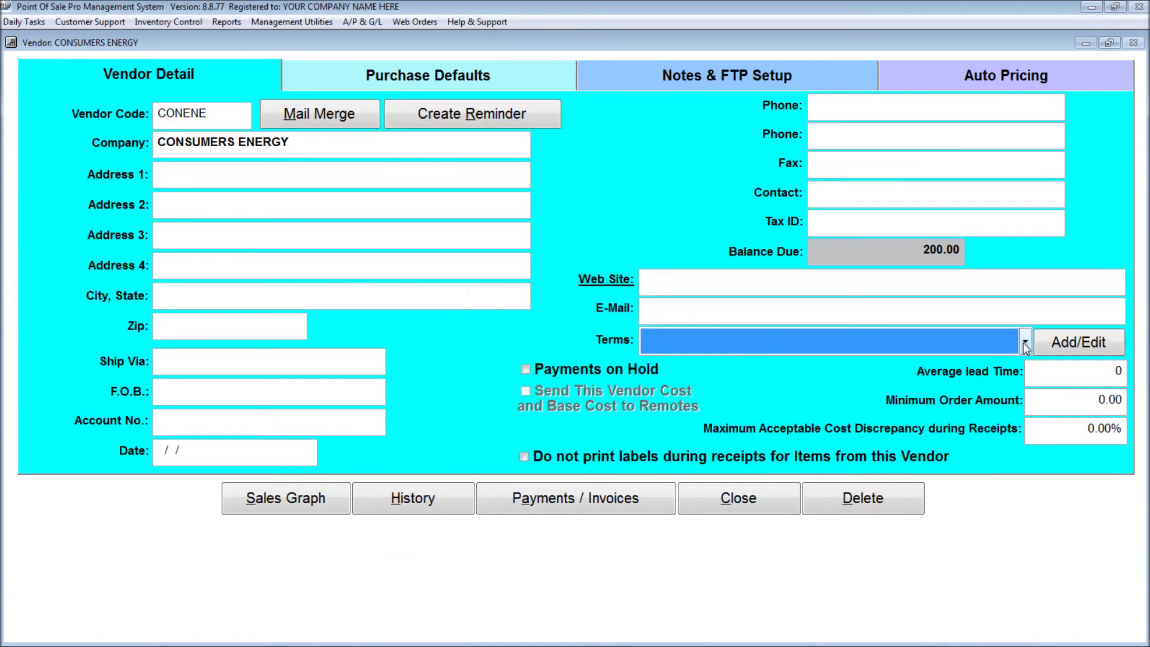
left_click(1024, 343)
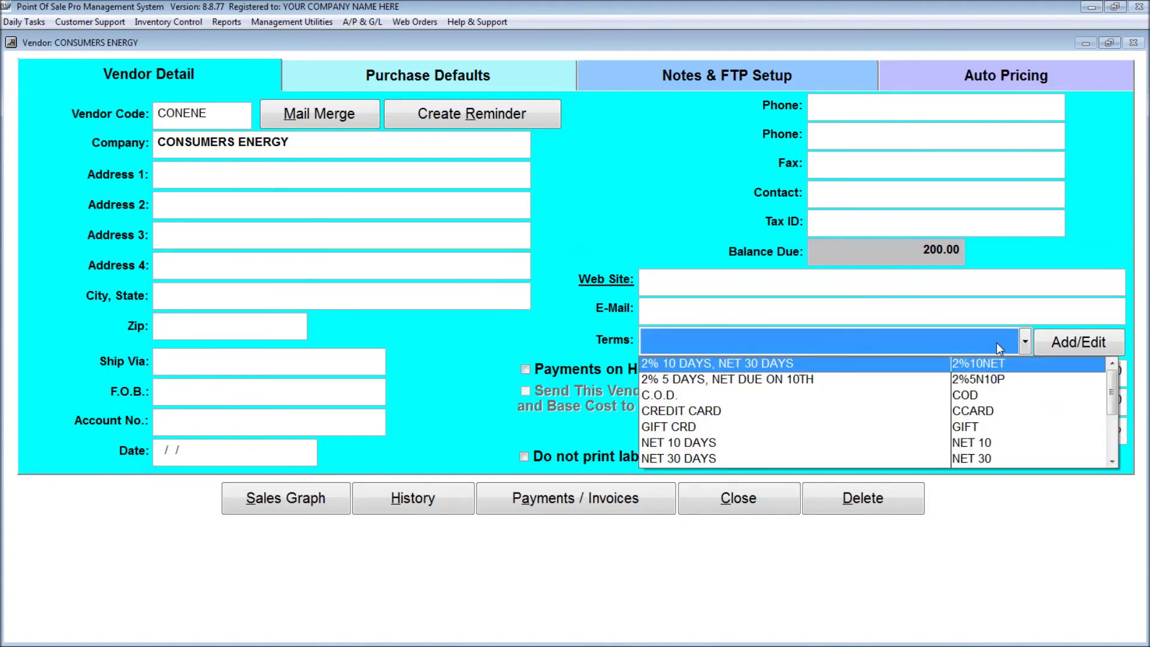
left_click(819, 397)
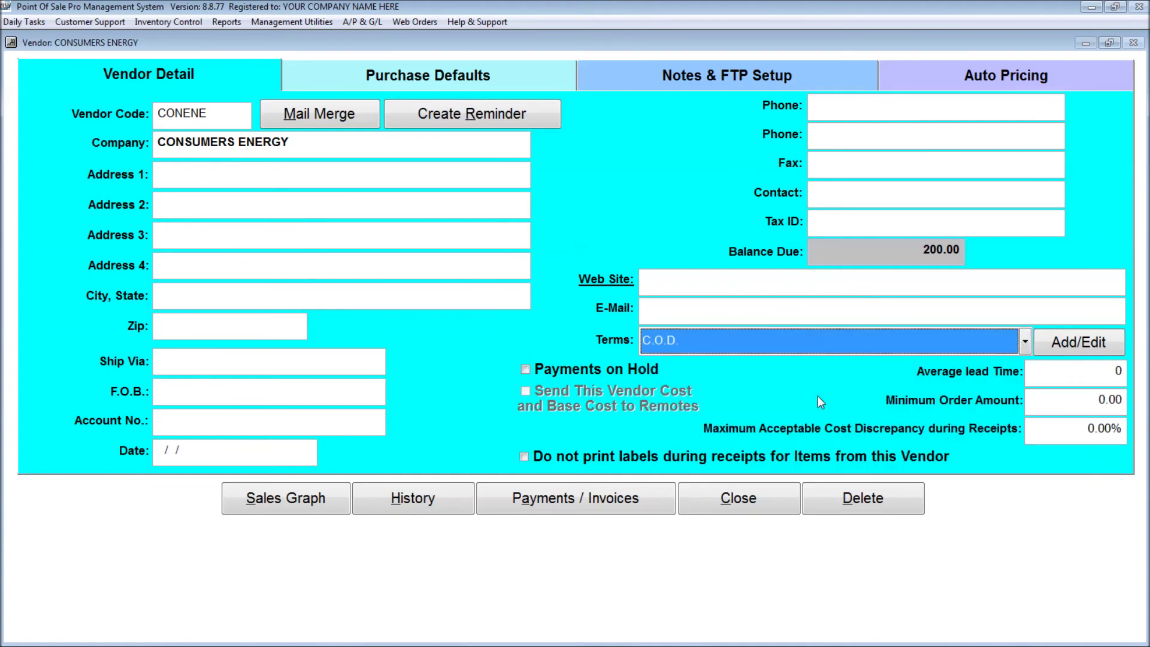
left_click(754, 494)
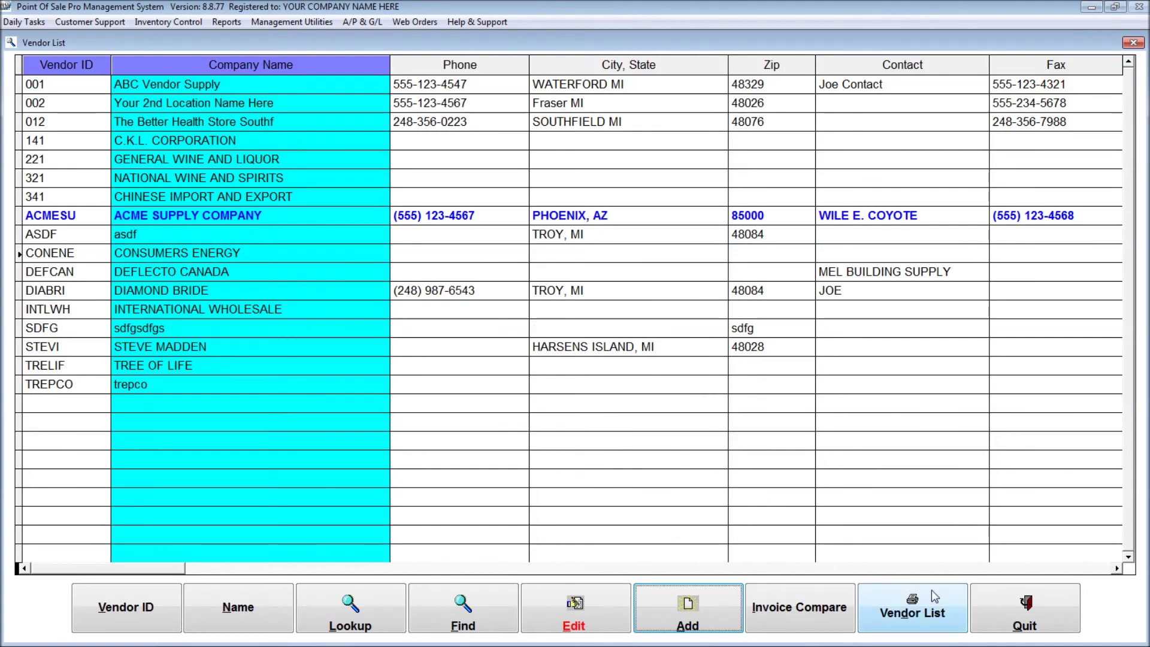
left_click(1012, 614)
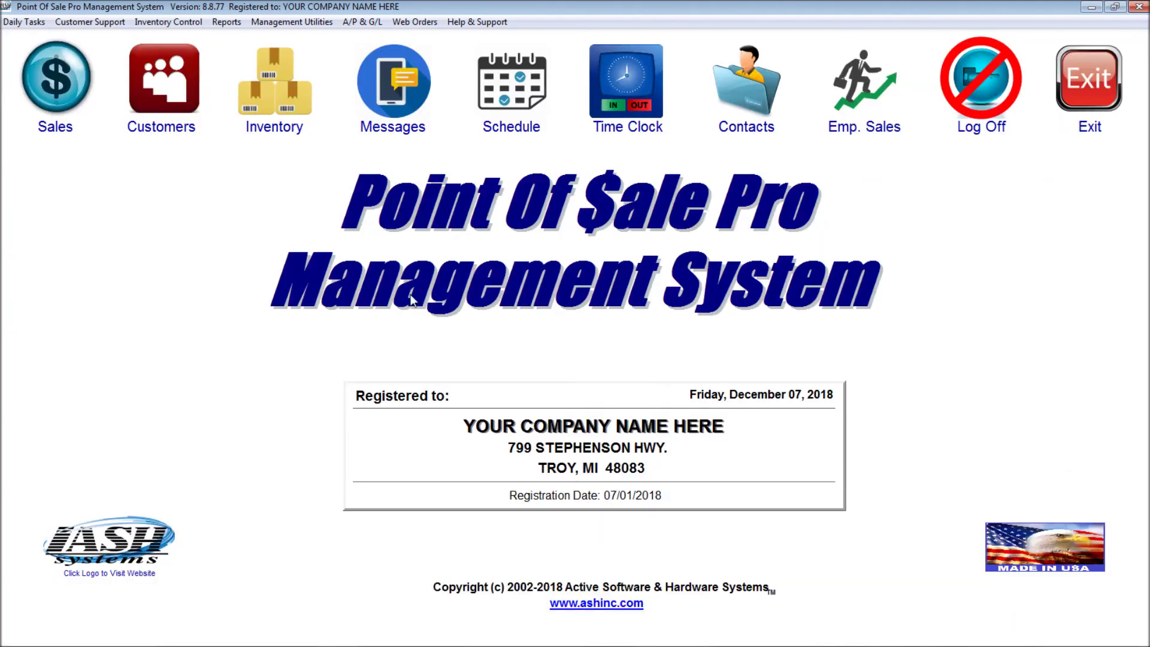
Step: List all vendors' invoices due before 12/31/2018 for payment selection, and sort them by invoice number and finally by Vendor ID
left_click(363, 22)
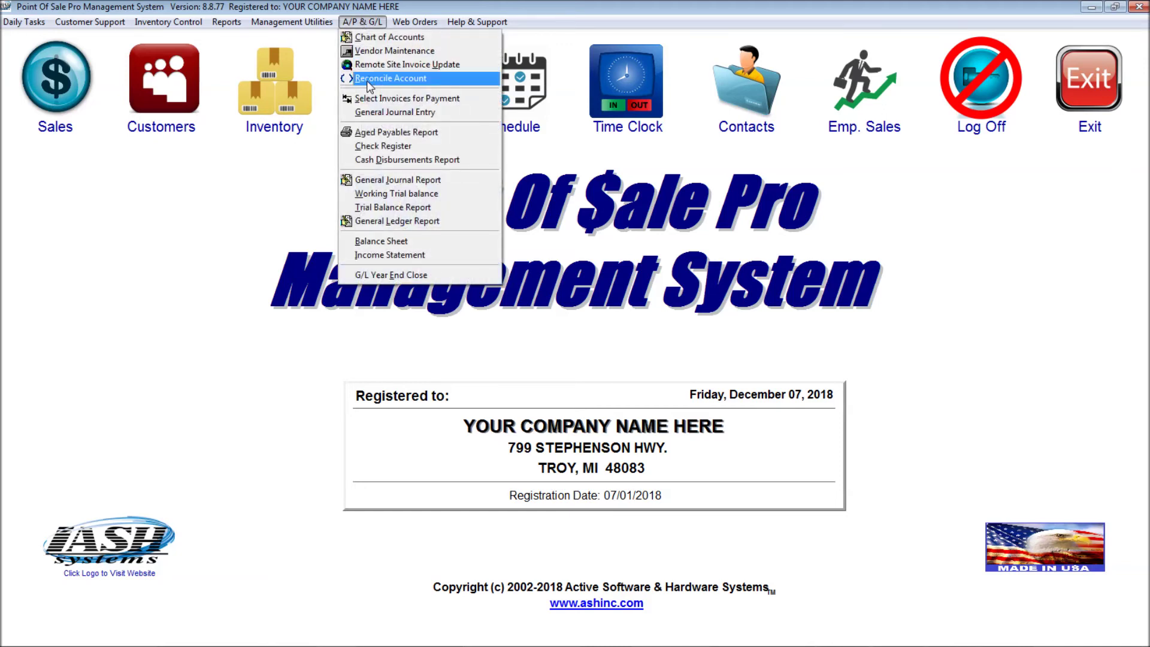
left_click(376, 100)
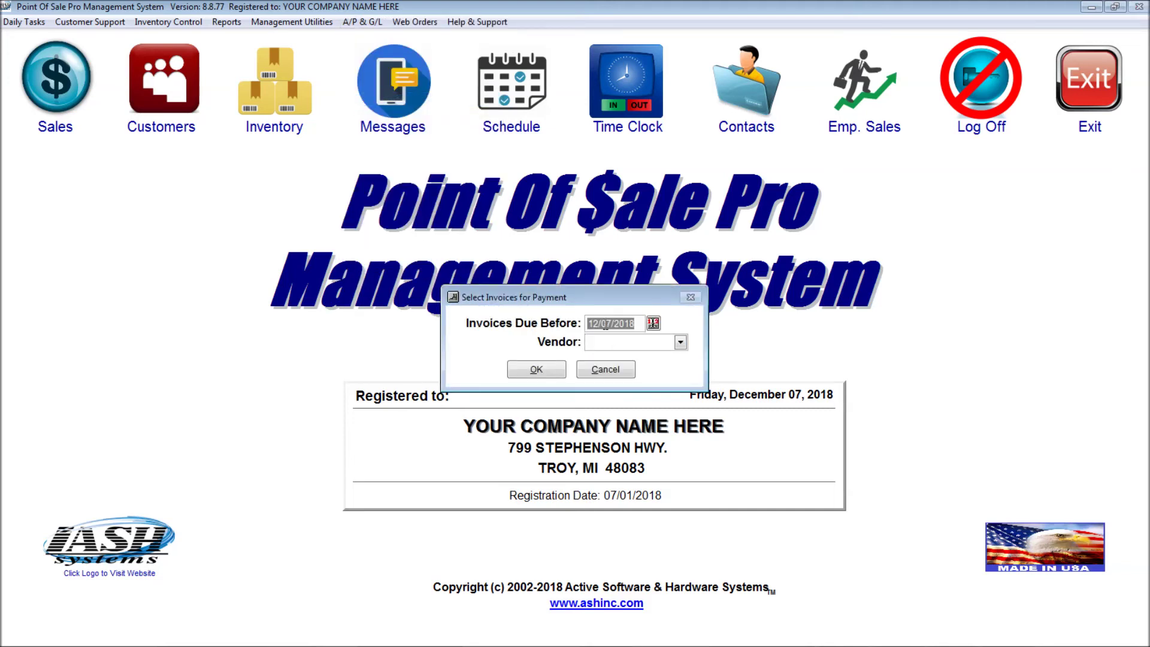
type("12/31/2018")
left_click(680, 342)
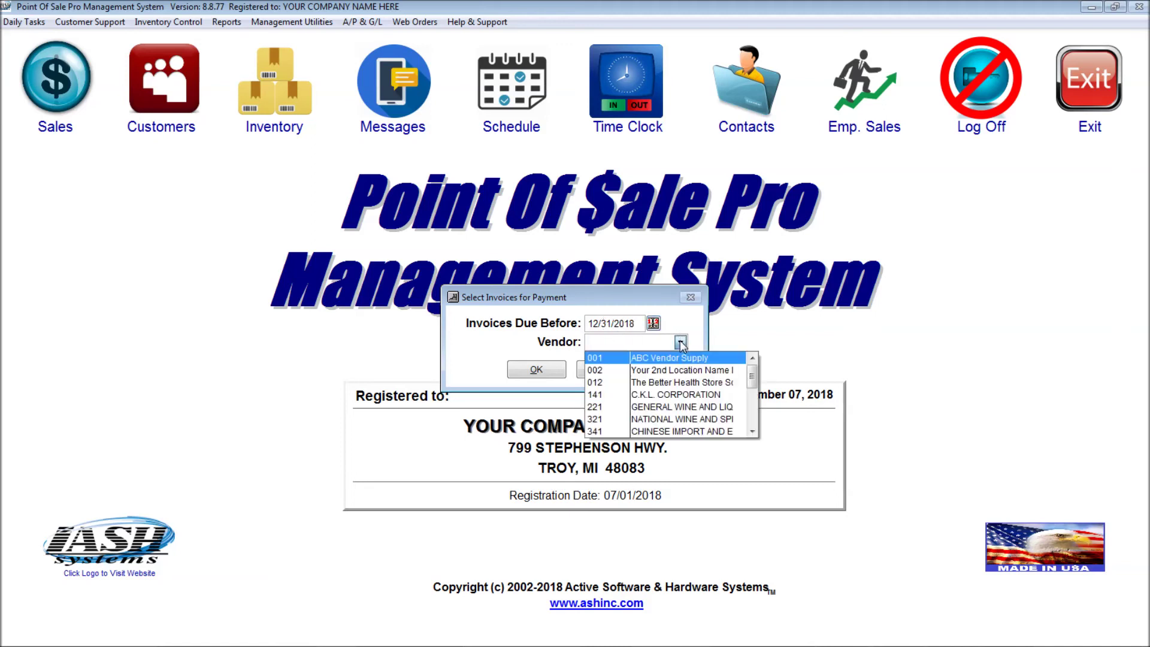
left_click(627, 339)
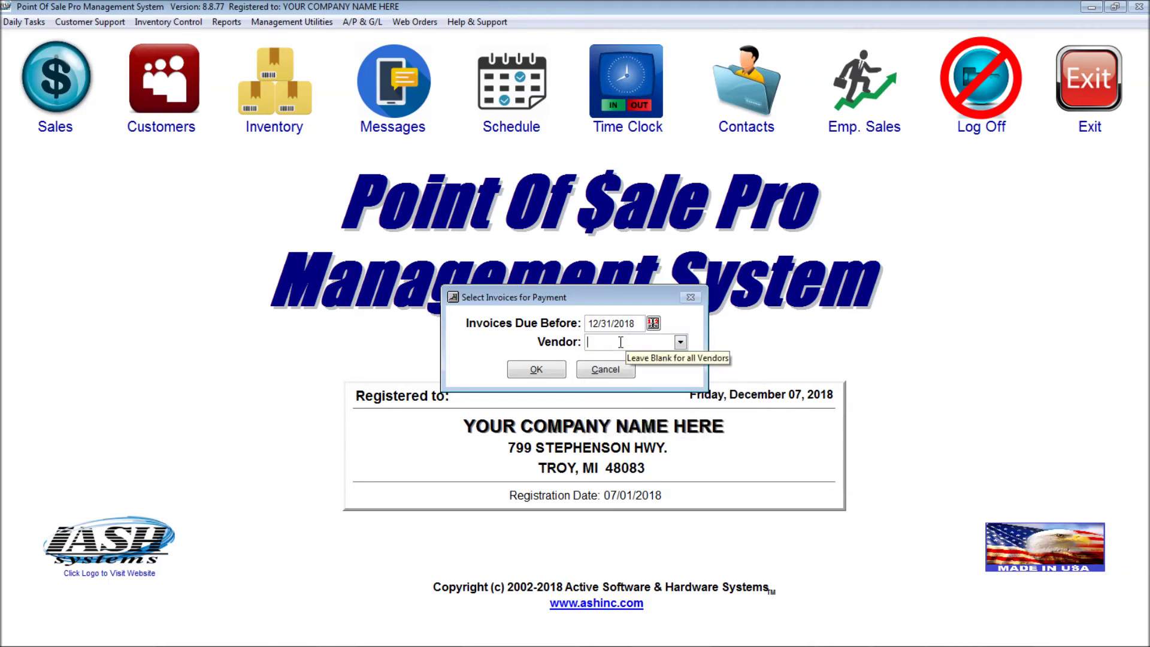
left_click(536, 369)
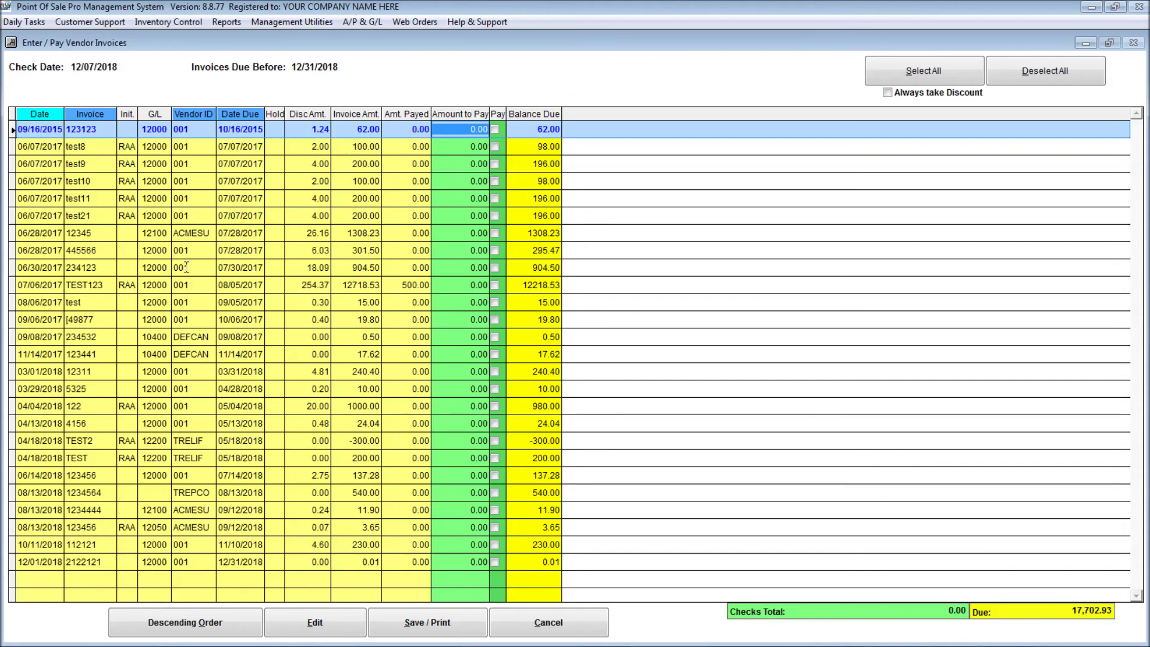
left_click(91, 113)
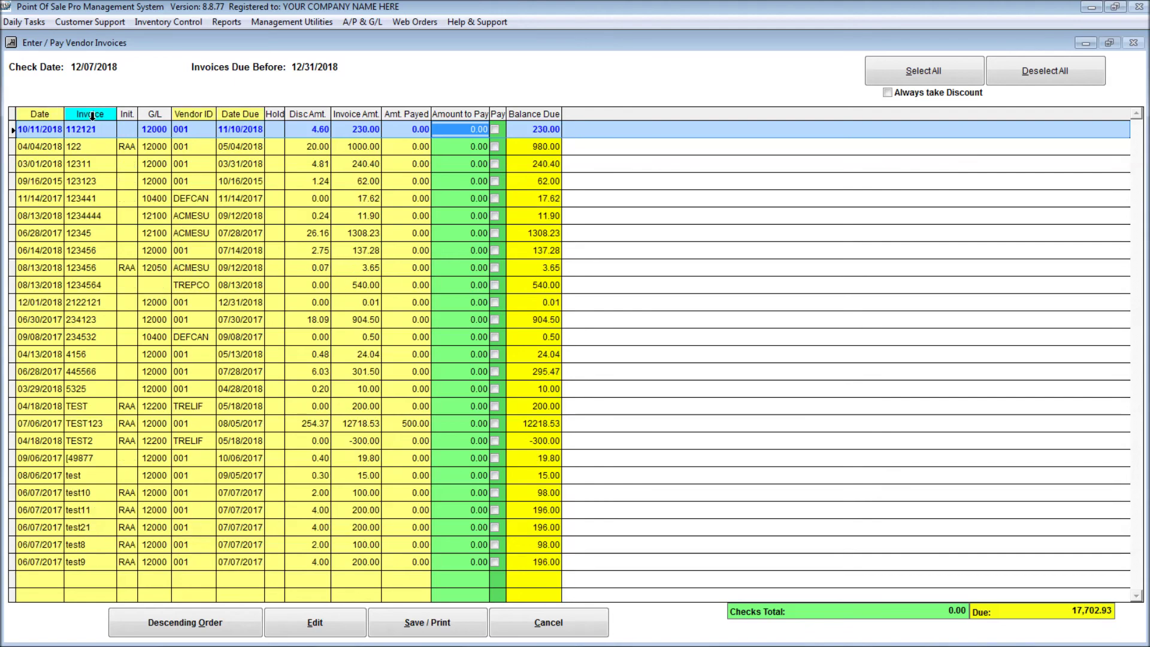
left_click(195, 113)
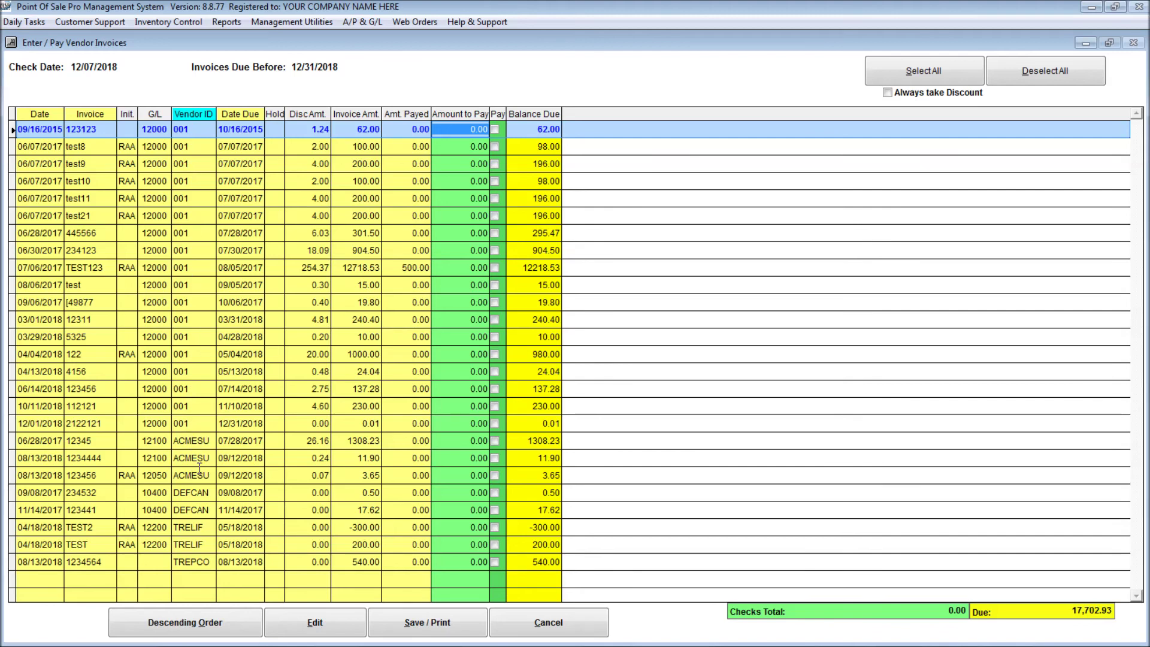
Step: Try selecting all listed invoices for payment with discounts always taken, and clear both the discount option and the selection
left_click(897, 96)
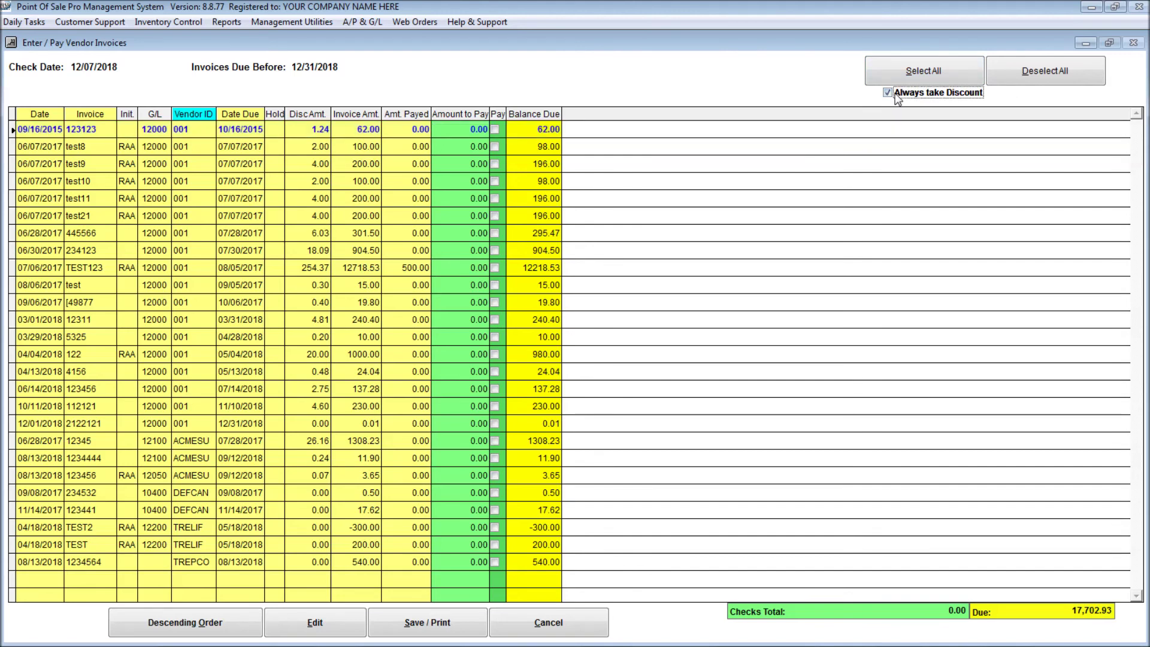
left_click(904, 69)
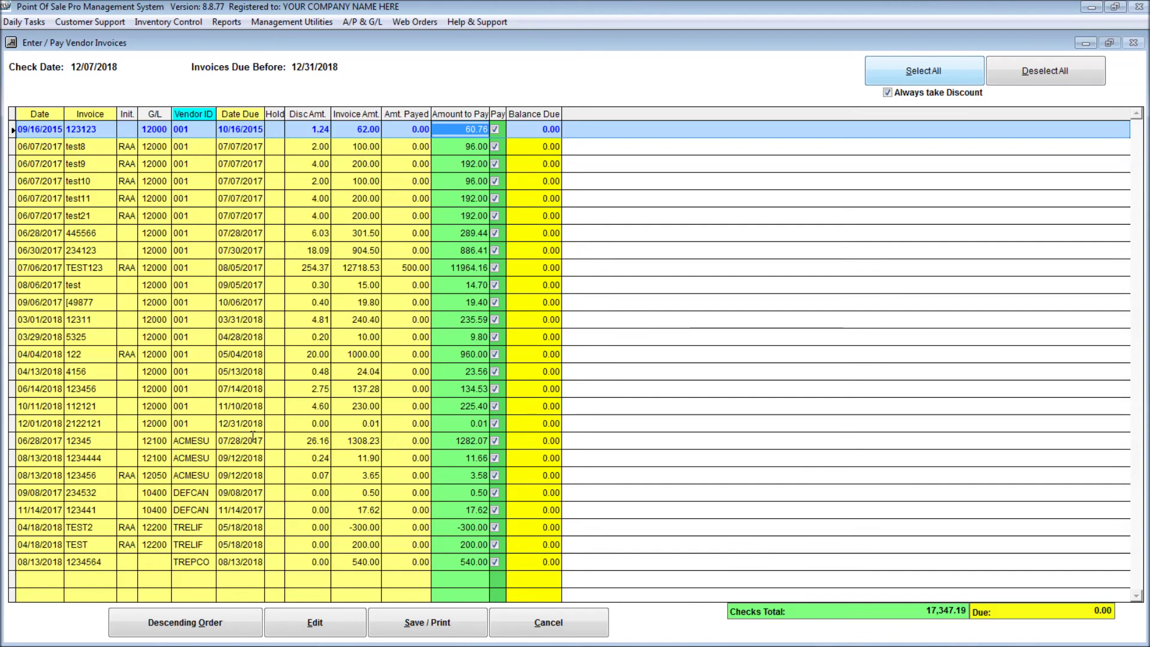
left_click(888, 92)
left_click(1029, 75)
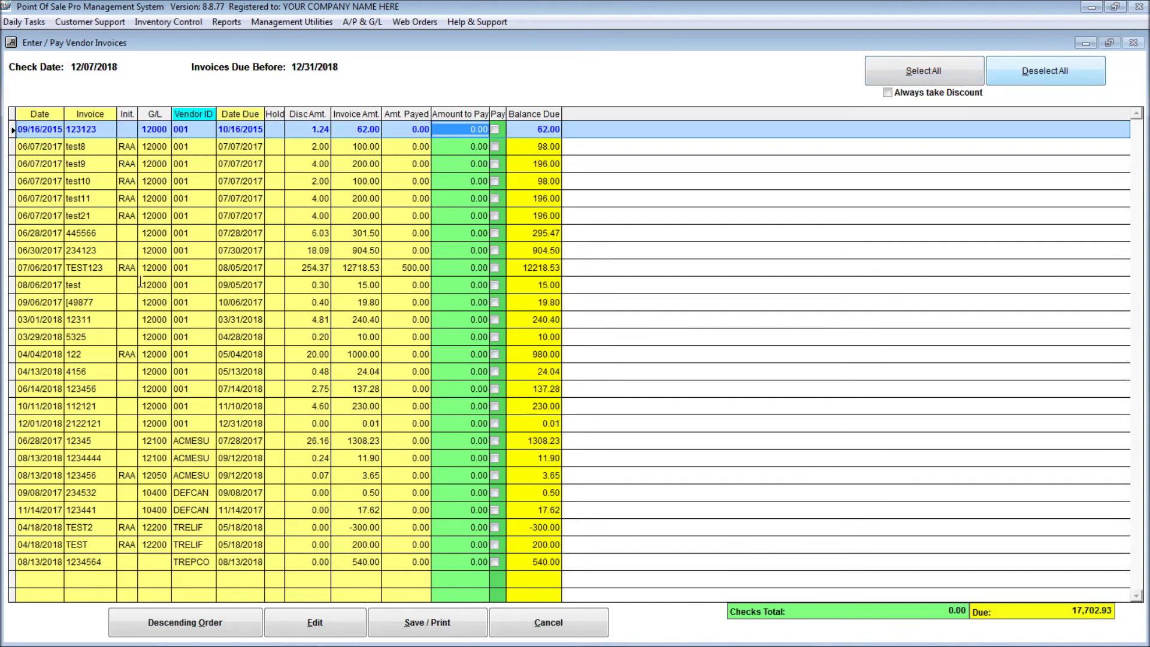
Step: Mark ACMESU invoices 12345 and 1234444 and TRELIF invoices TEST2 and TEST for full payment
left_click(495, 440)
left_click(496, 457)
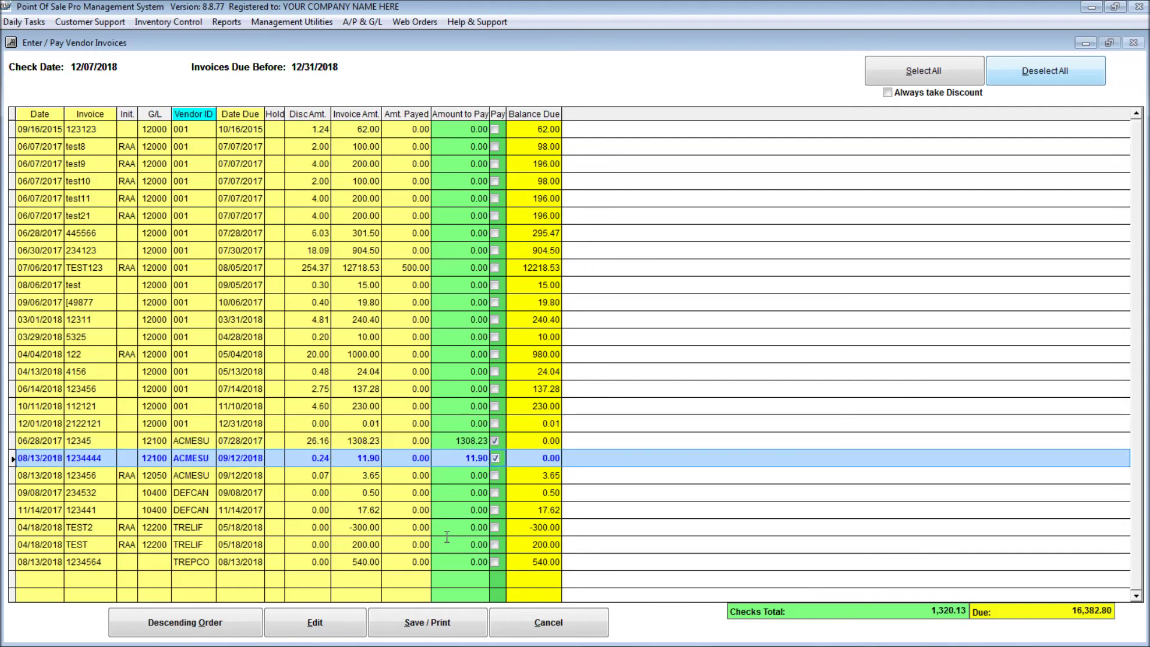
left_click(496, 526)
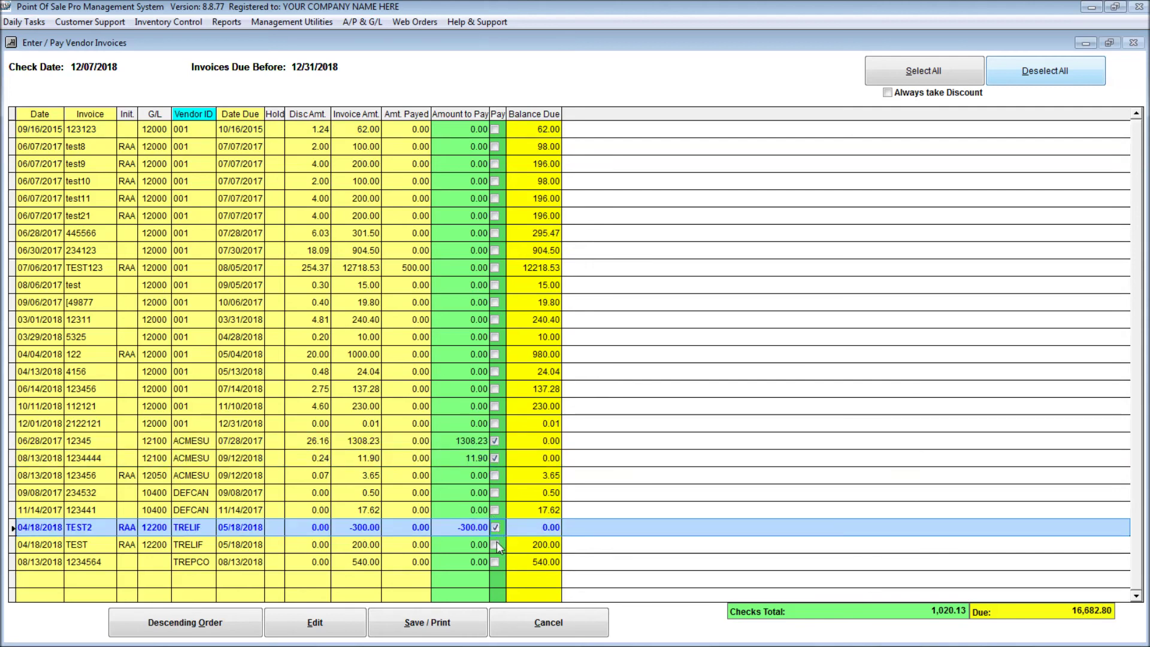
left_click(496, 545)
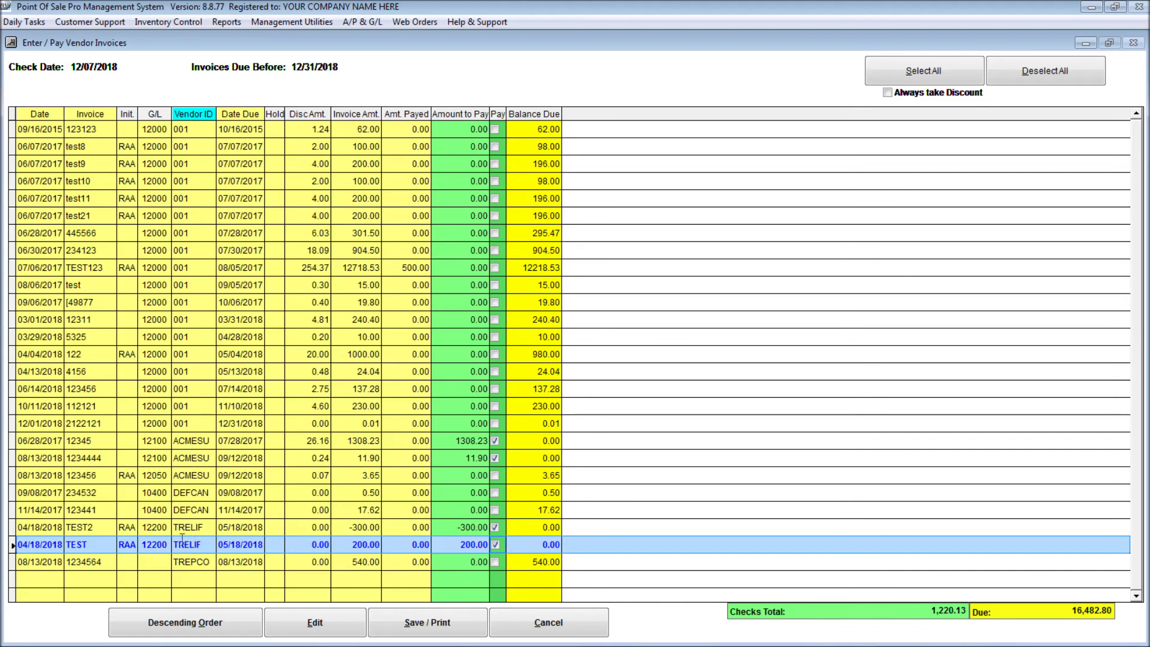
left_click(473, 544)
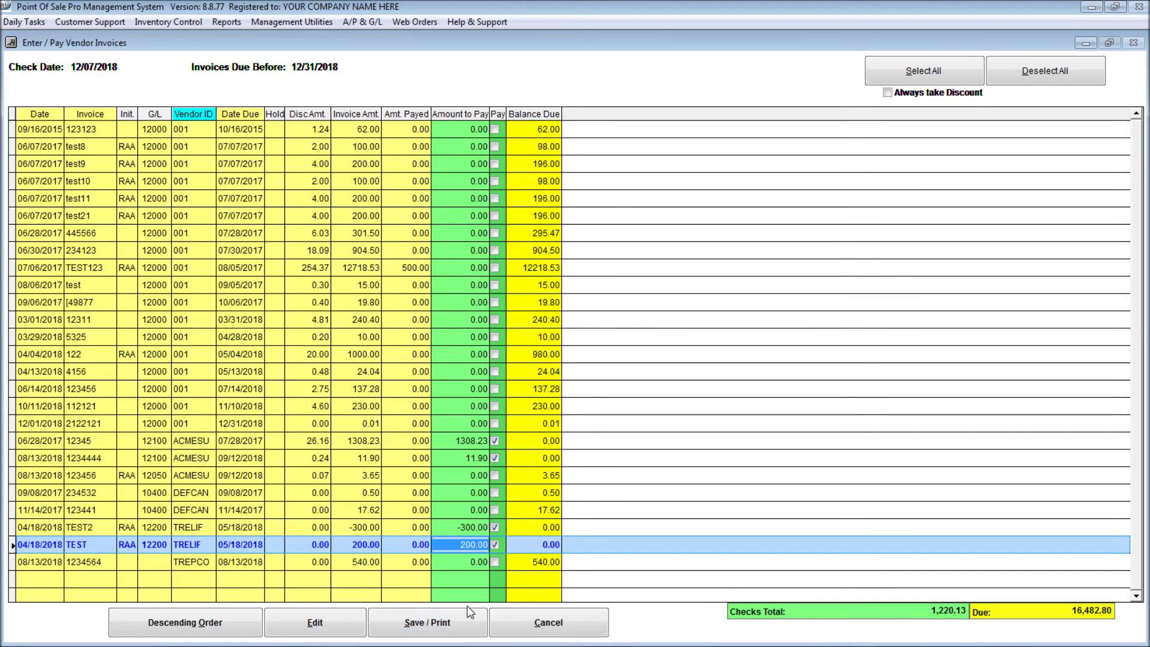
Step: Try to save the selected payments and print checks on the Samsung M2070 Series printer, cancelling at the check details
left_click(444, 619)
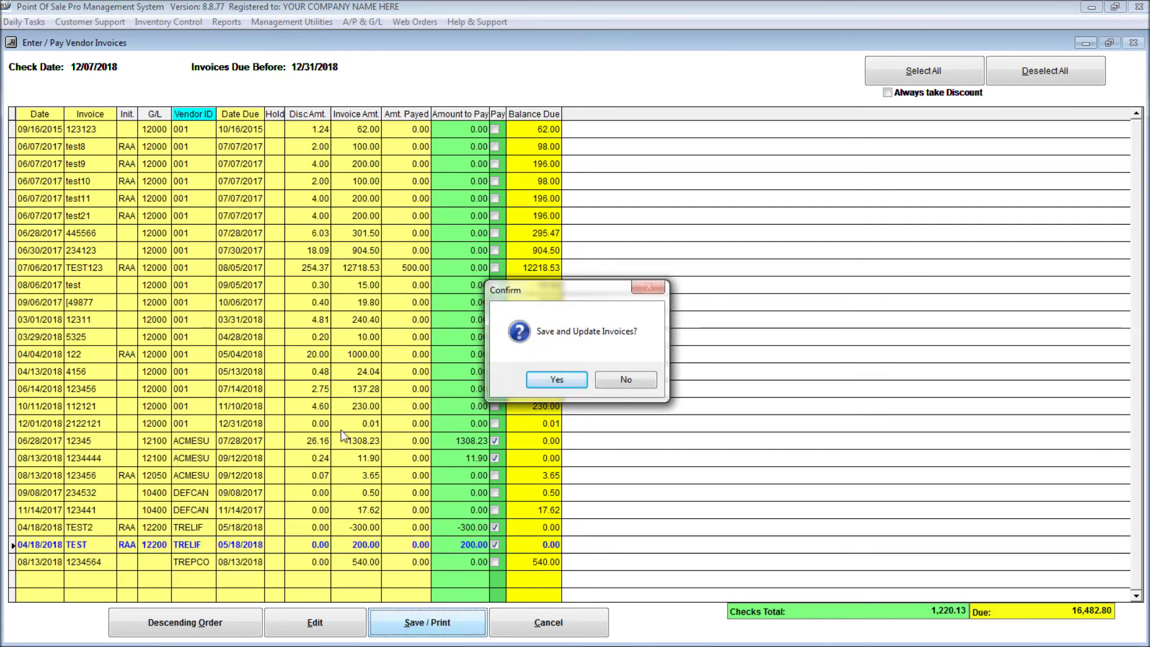
left_click(556, 384)
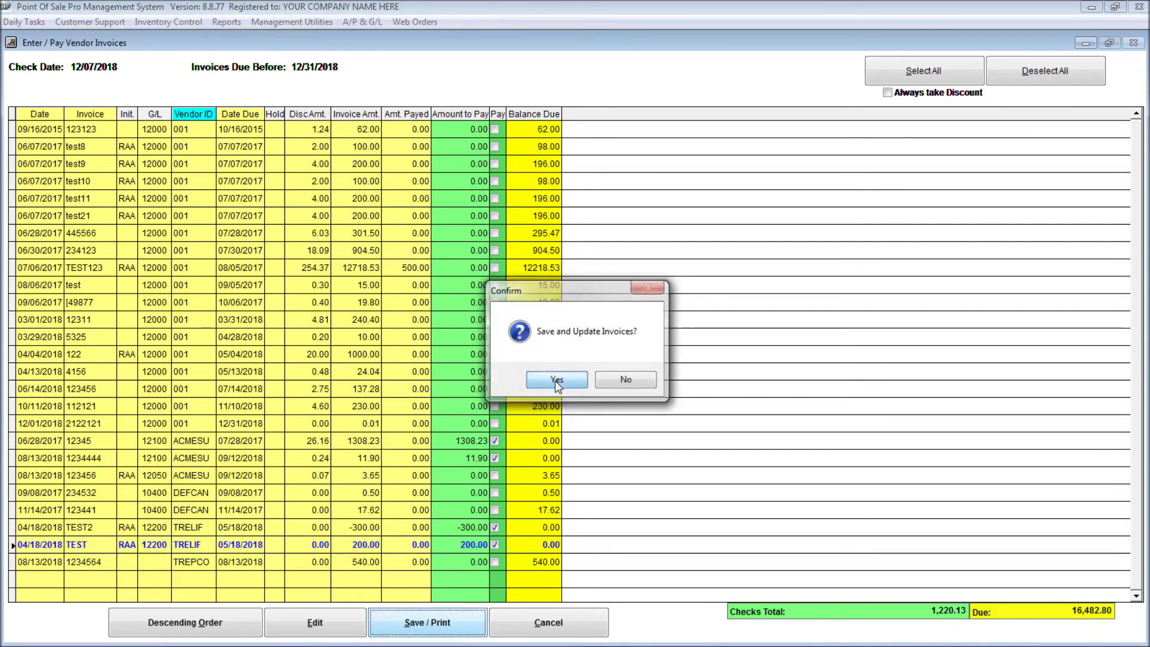
left_click(552, 378)
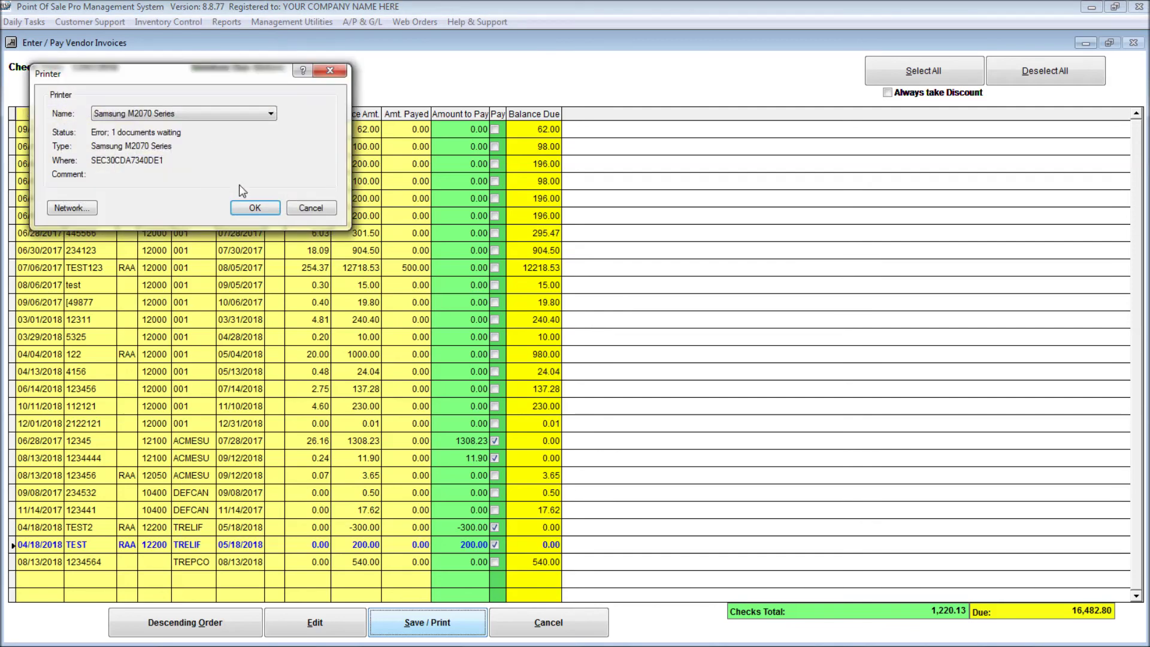
left_click(251, 208)
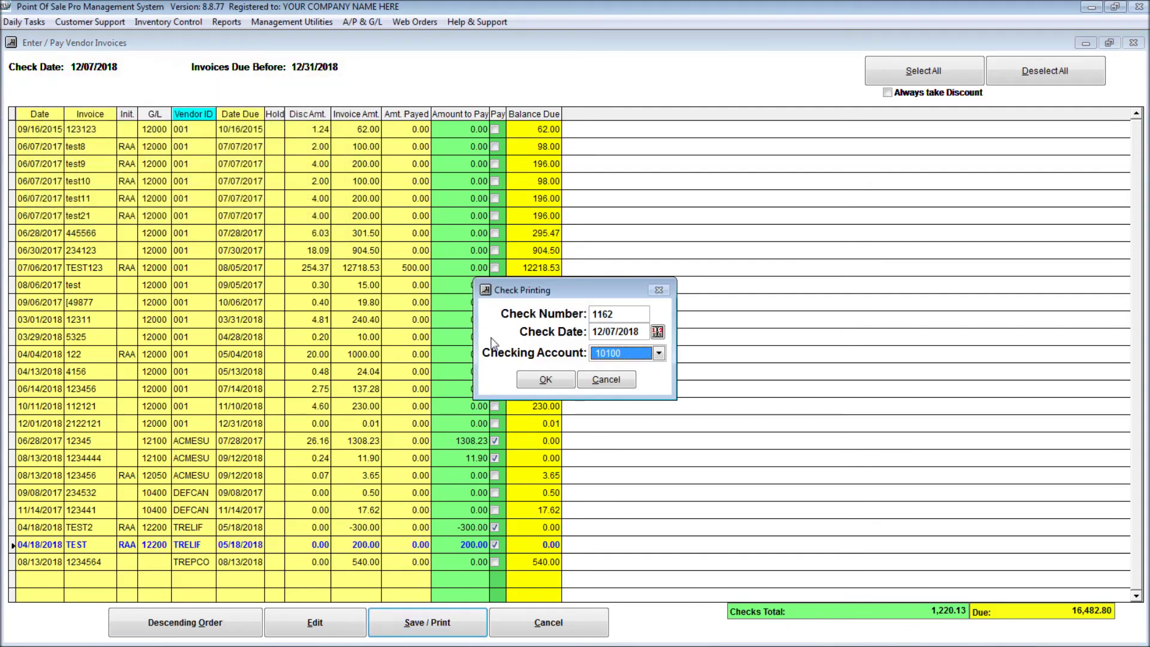
left_click(619, 313)
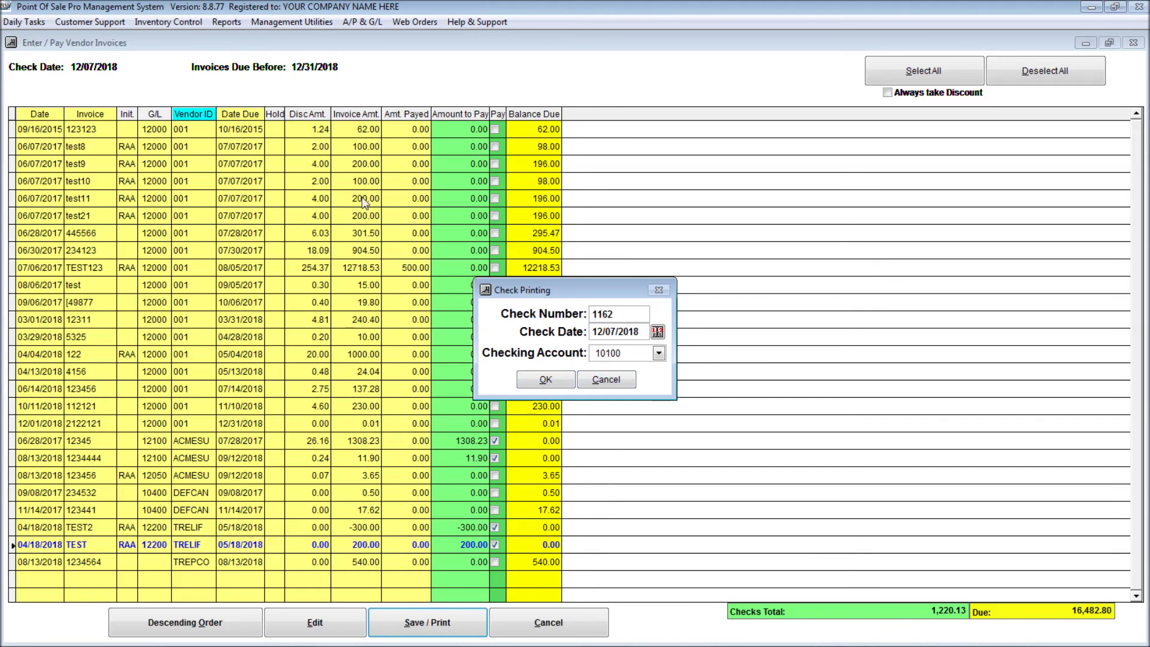
left_click(617, 388)
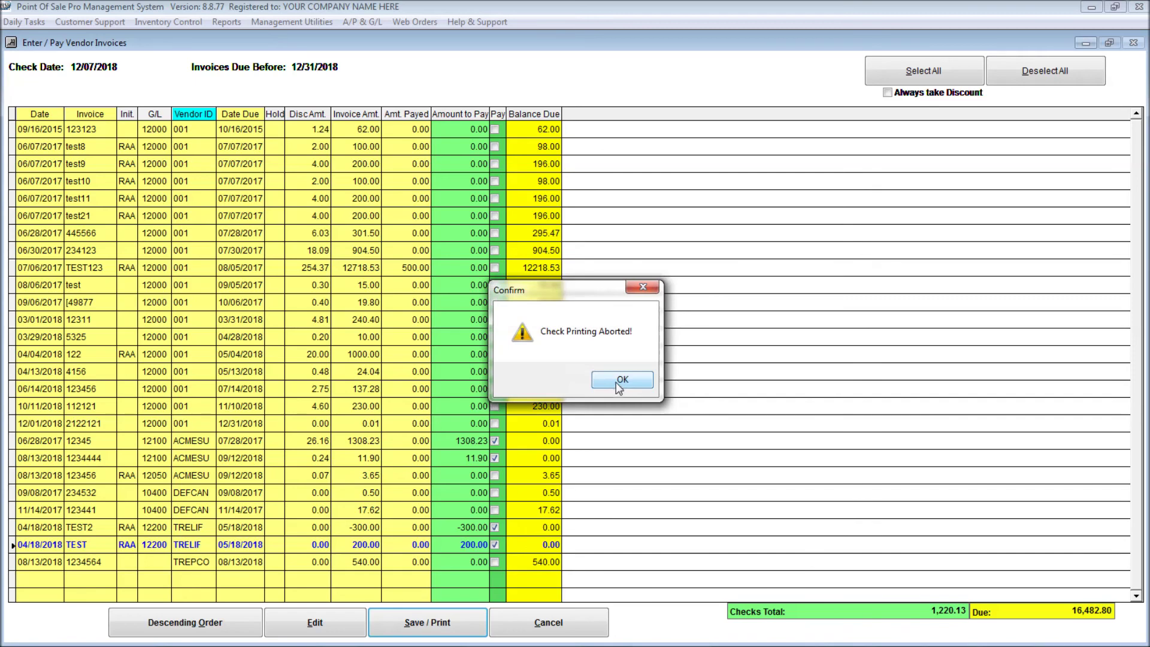
left_click(620, 387)
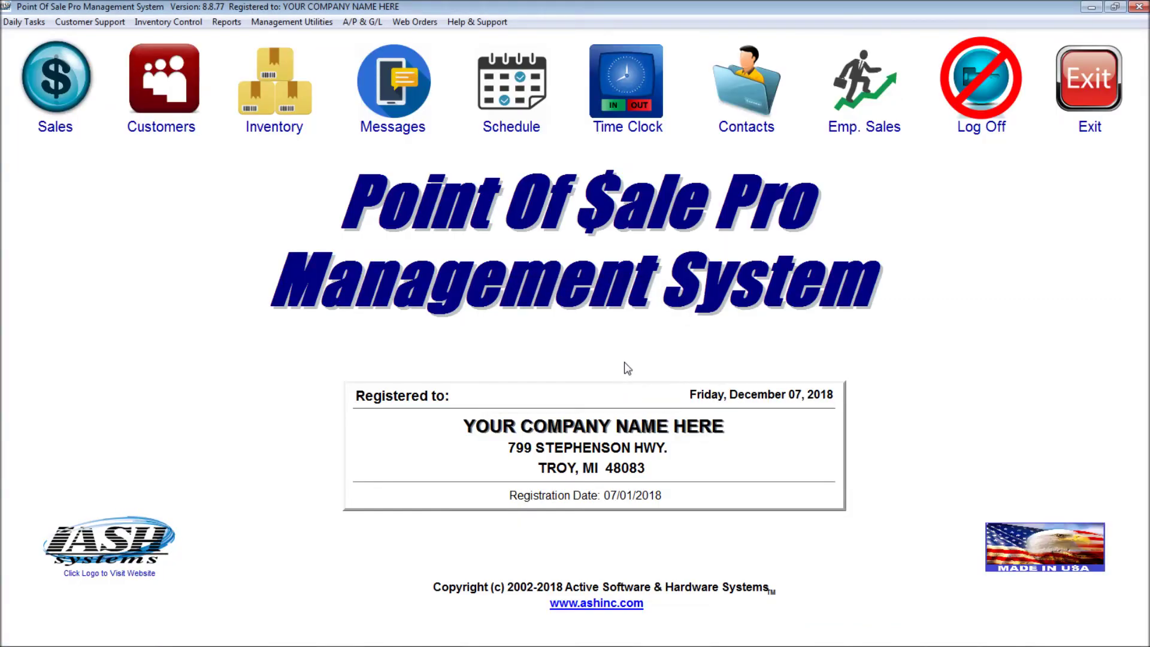
Step: Preview the detailed Check Register for 12/07/2018 in check number order, enlarge it to examine the payments, and close it
left_click(364, 24)
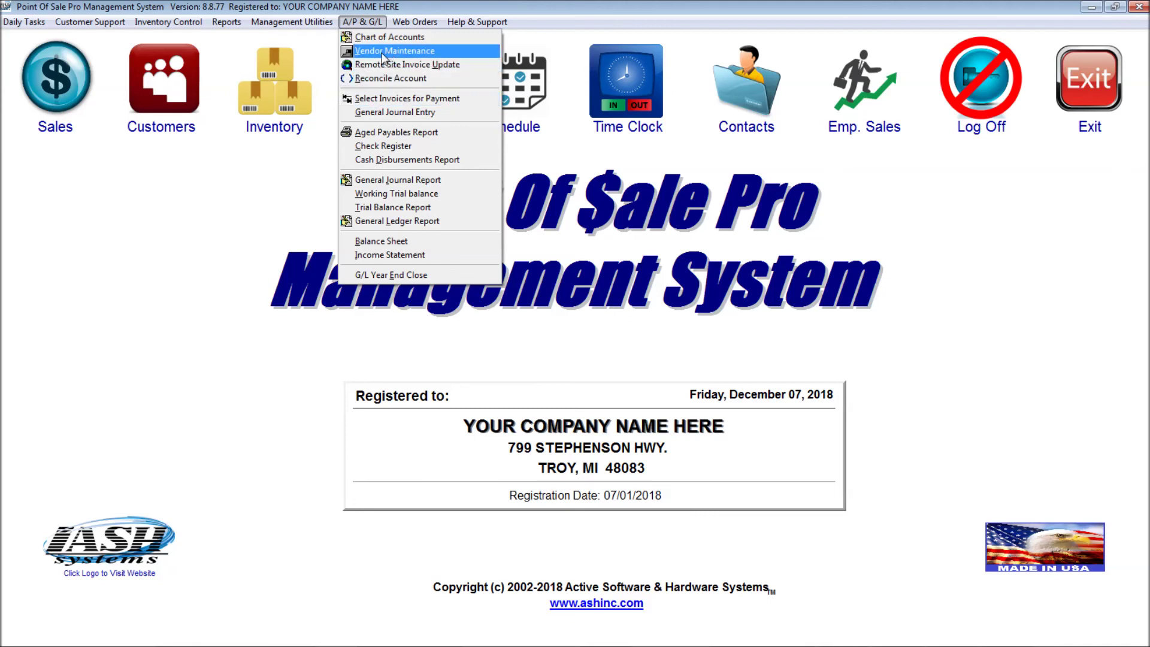
left_click(384, 146)
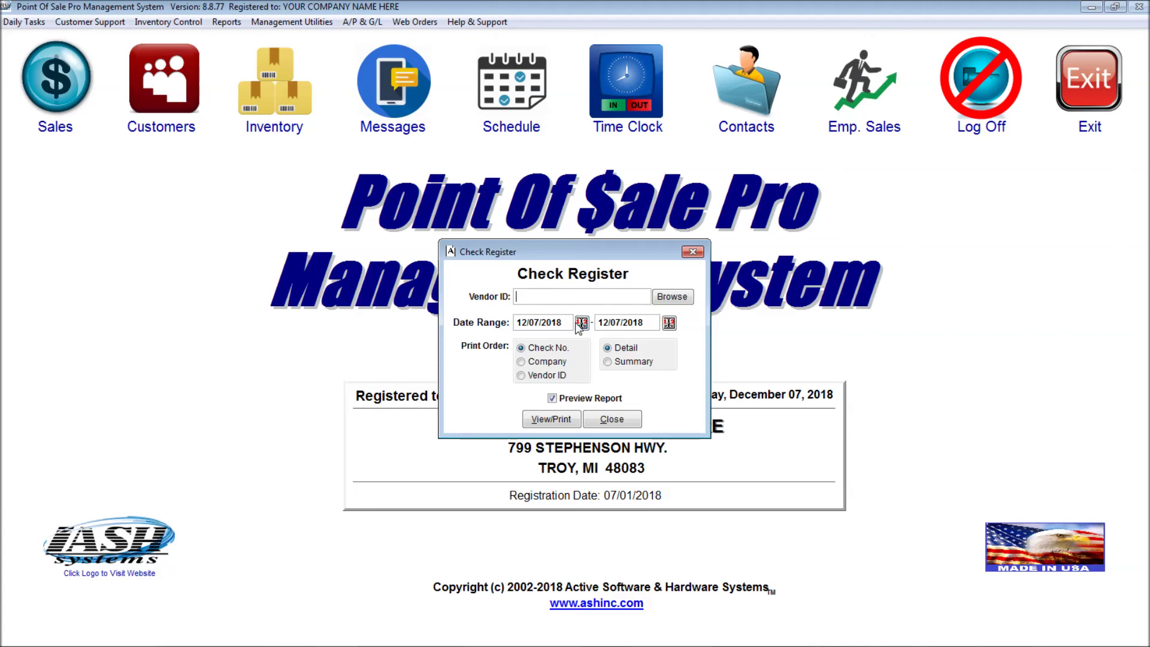
left_click(536, 361)
left_click(542, 375)
left_click(542, 348)
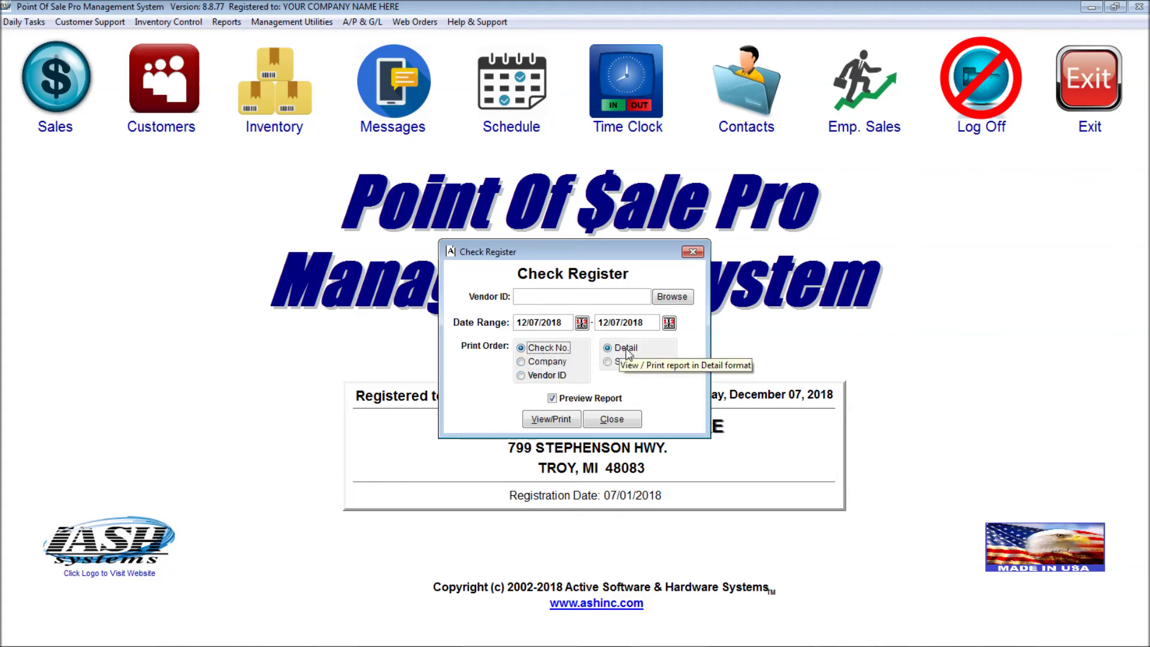
left_click(556, 418)
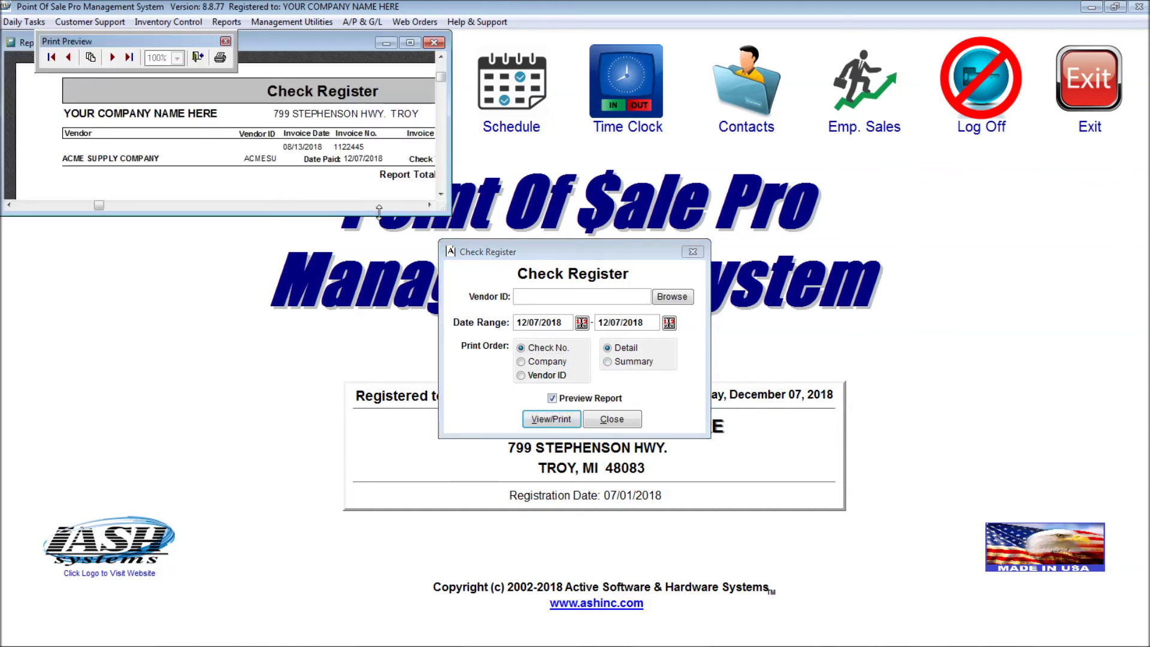
left_click(410, 42)
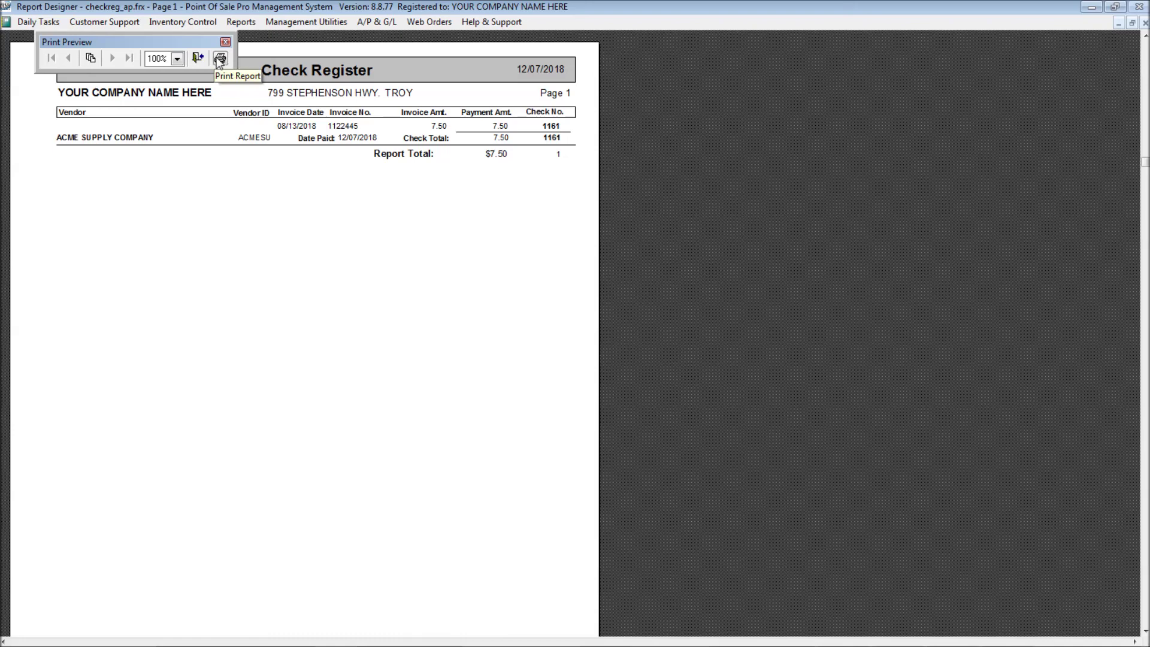
left_click(408, 254)
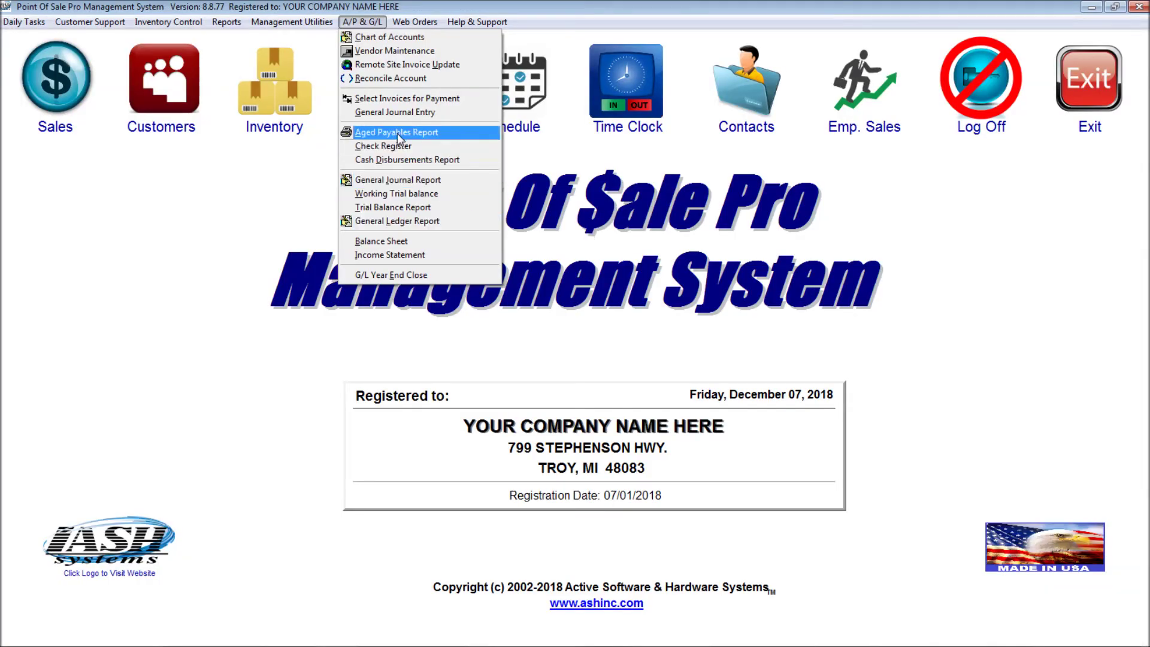
Step: Preview the detailed Aged Payables report as of 12/07/2018 in Vendor ID order, examine the full page, and close the preview
left_click(397, 133)
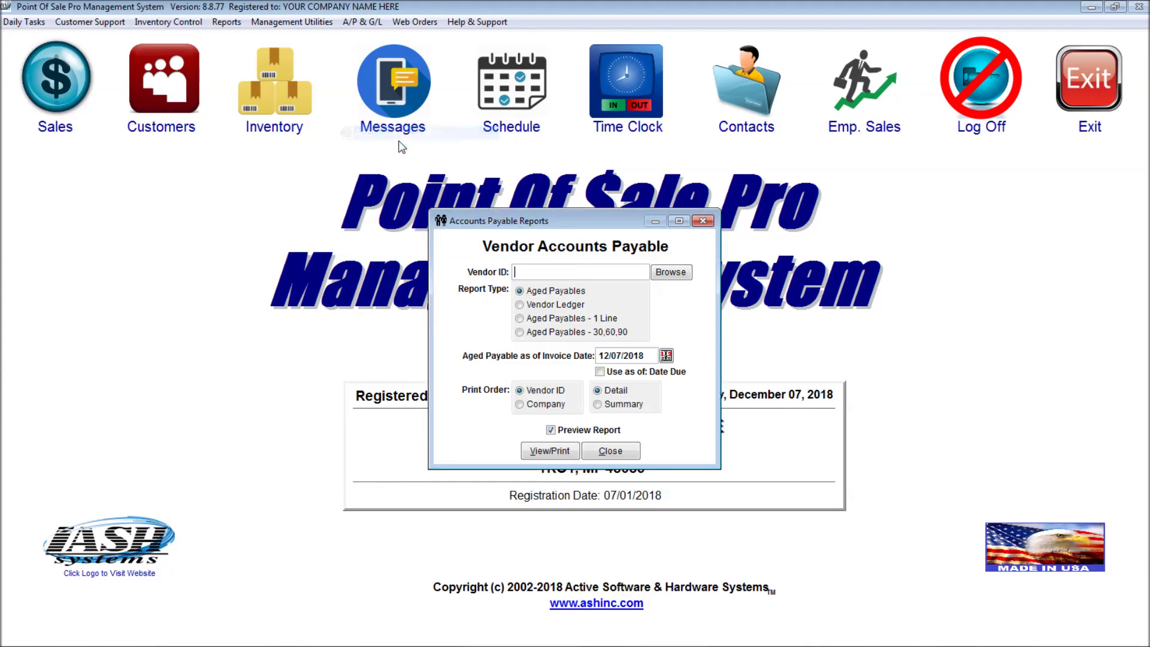
left_click(541, 307)
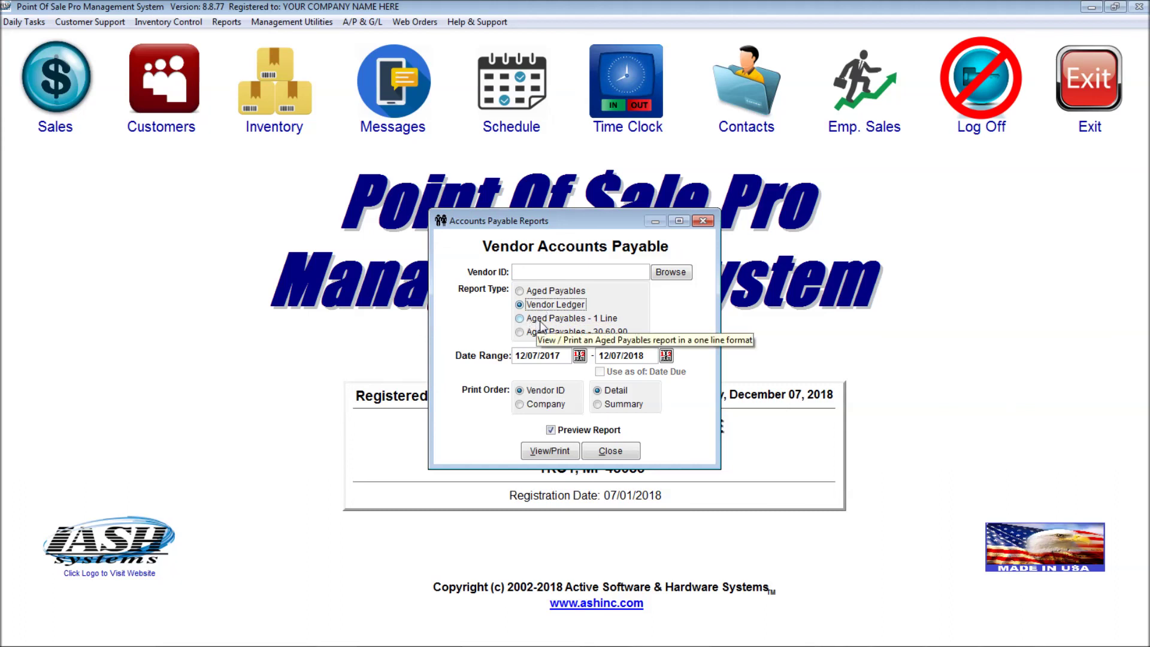
left_click(541, 322)
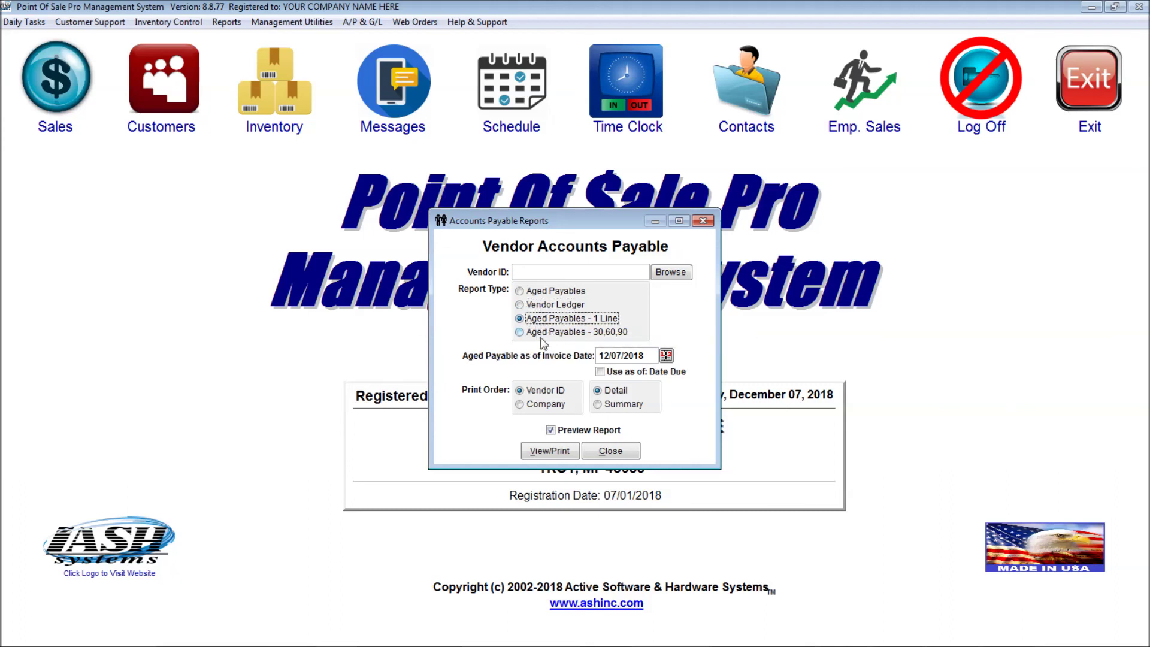
left_click(543, 335)
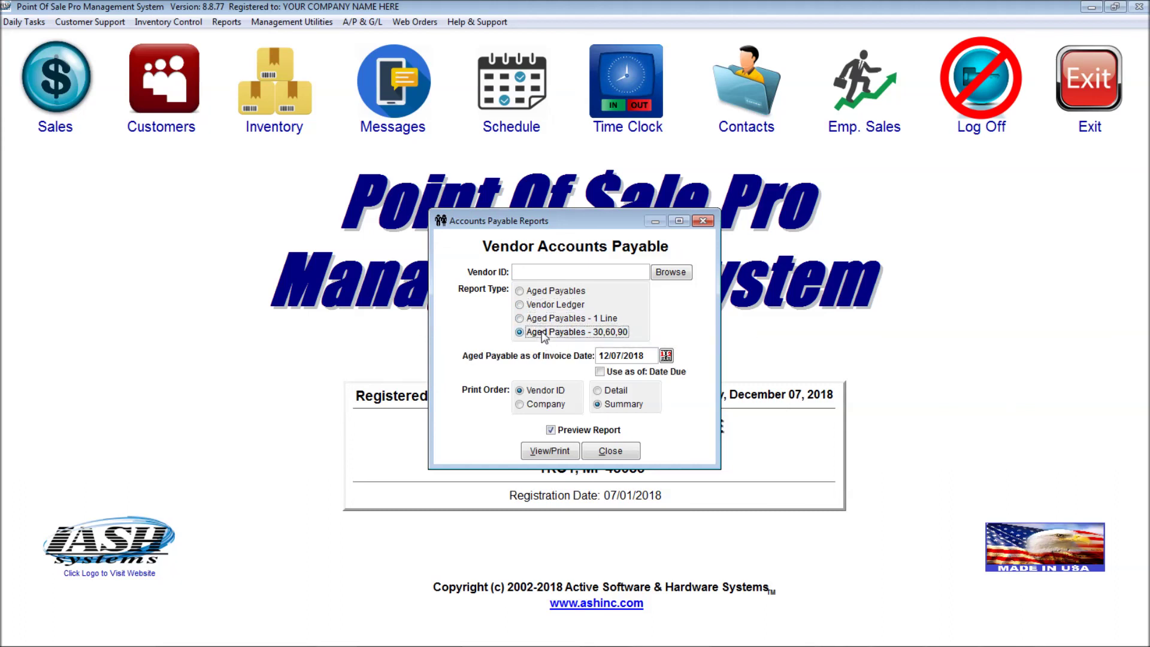
left_click(541, 292)
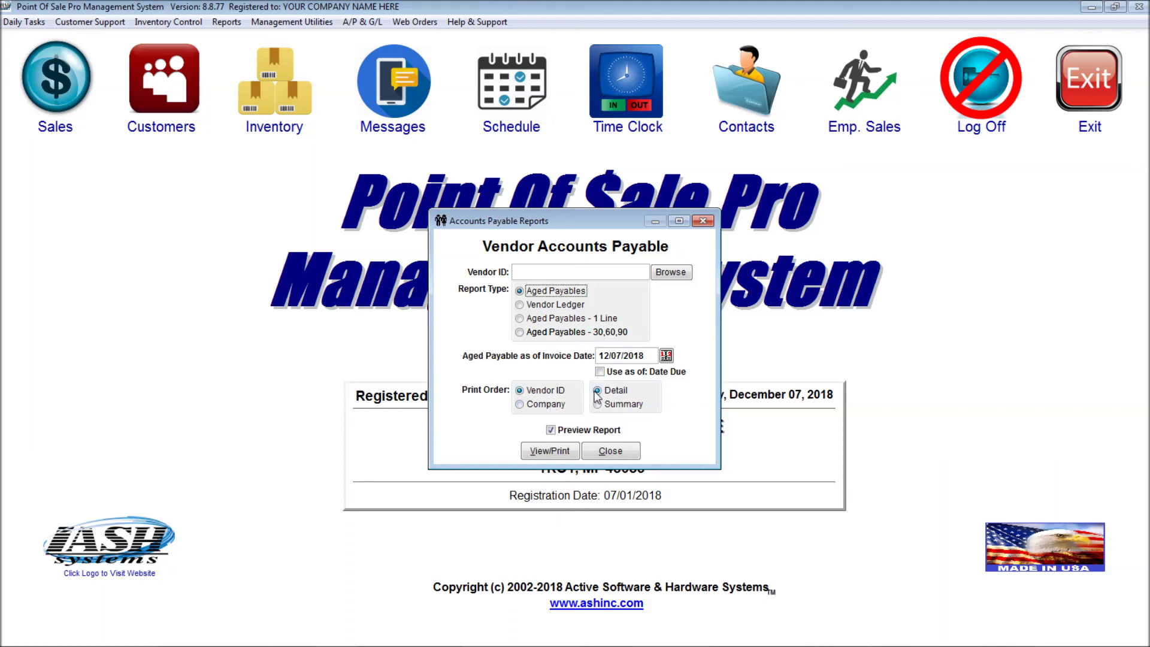
left_click(556, 455)
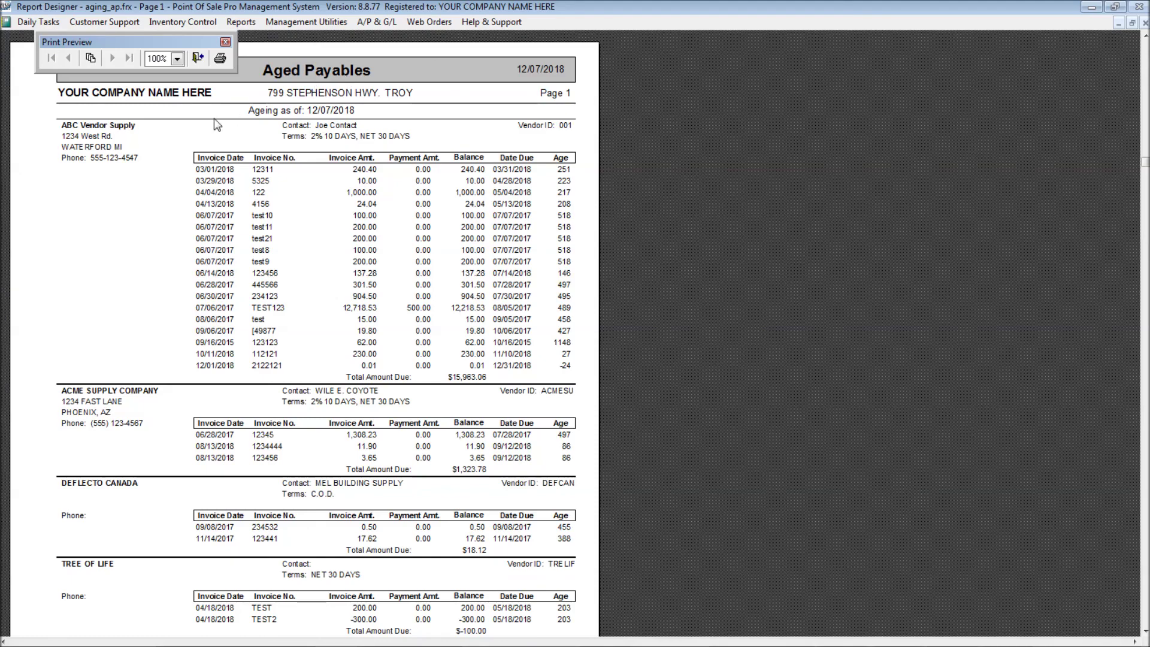
left_click(159, 197)
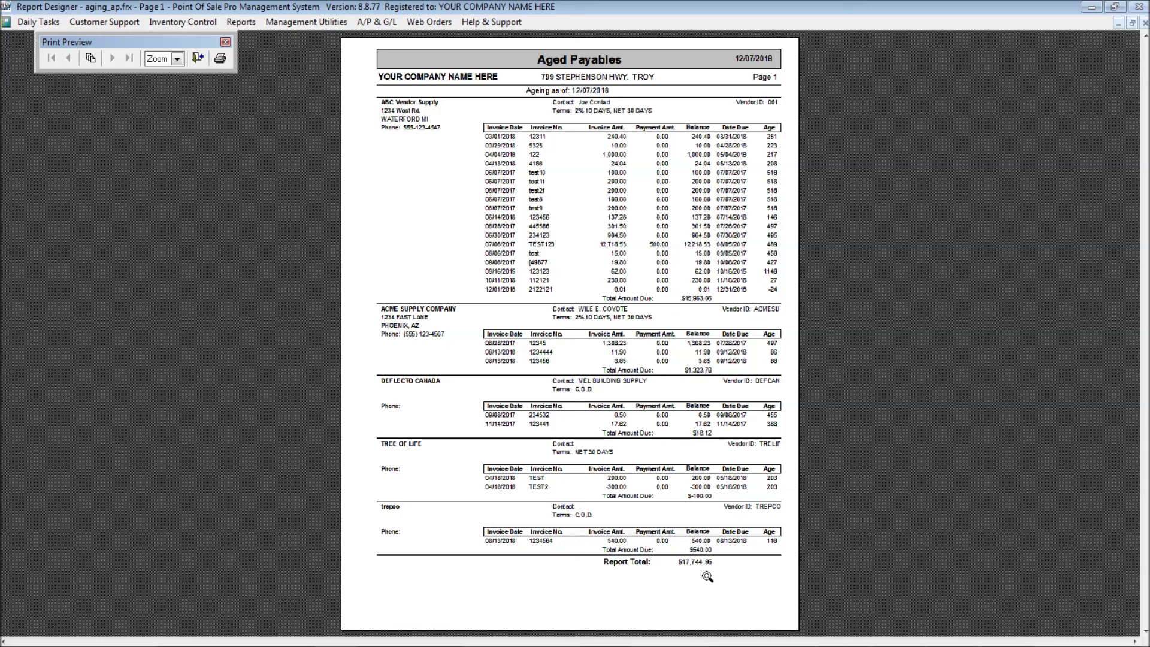
key("Escape")
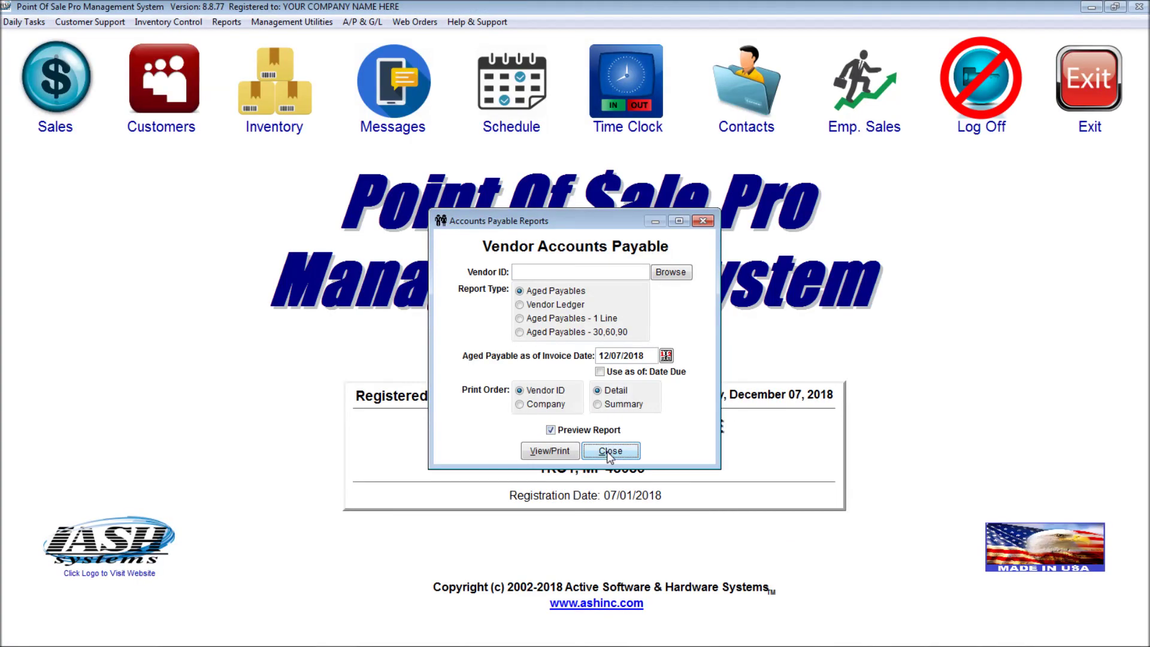
Step: Preview the summary Cash Disbursements Journal for 12/07/2018 in check number order, enlarge it to examine the payments, and close it
left_click(609, 452)
left_click(358, 22)
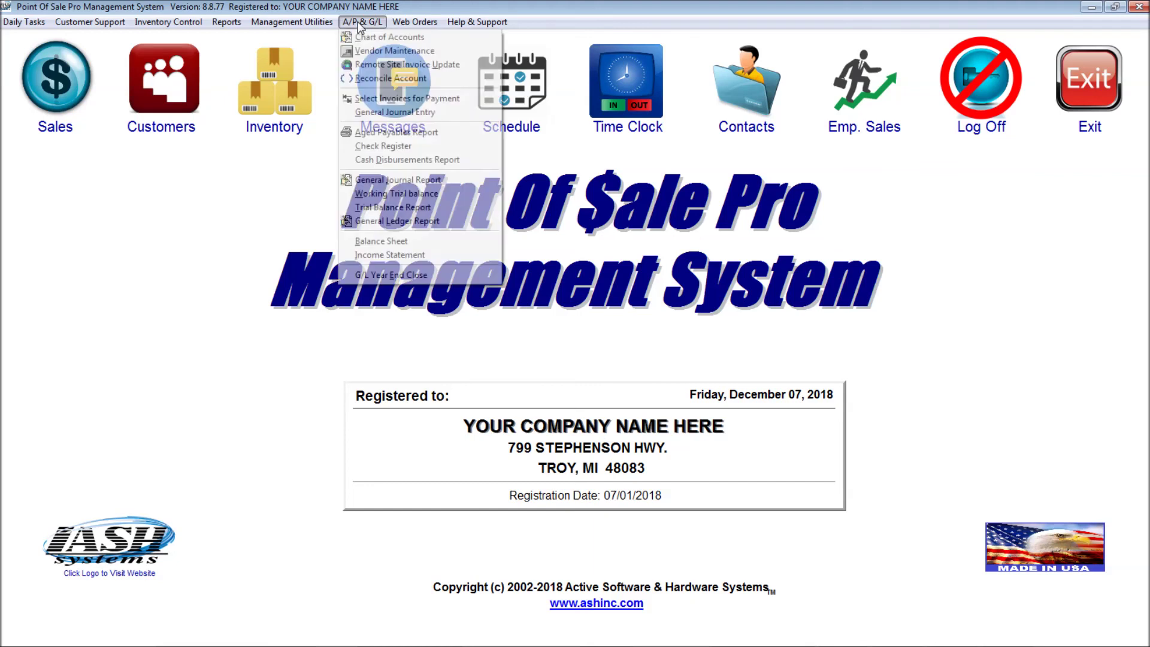
left_click(379, 161)
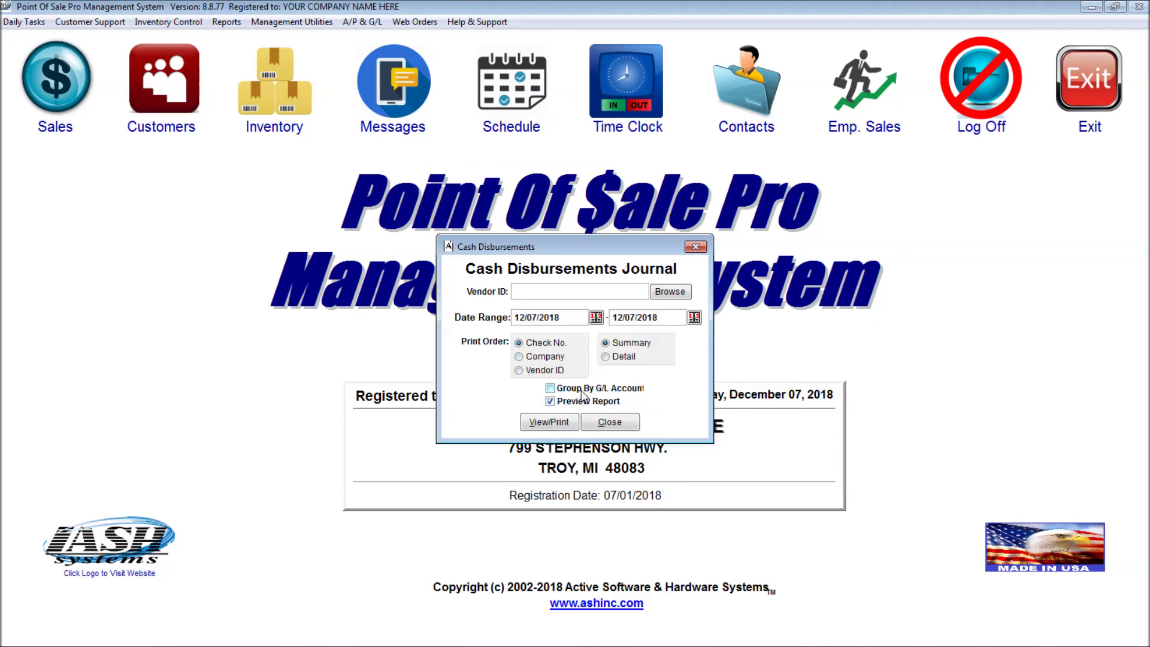
left_click(549, 423)
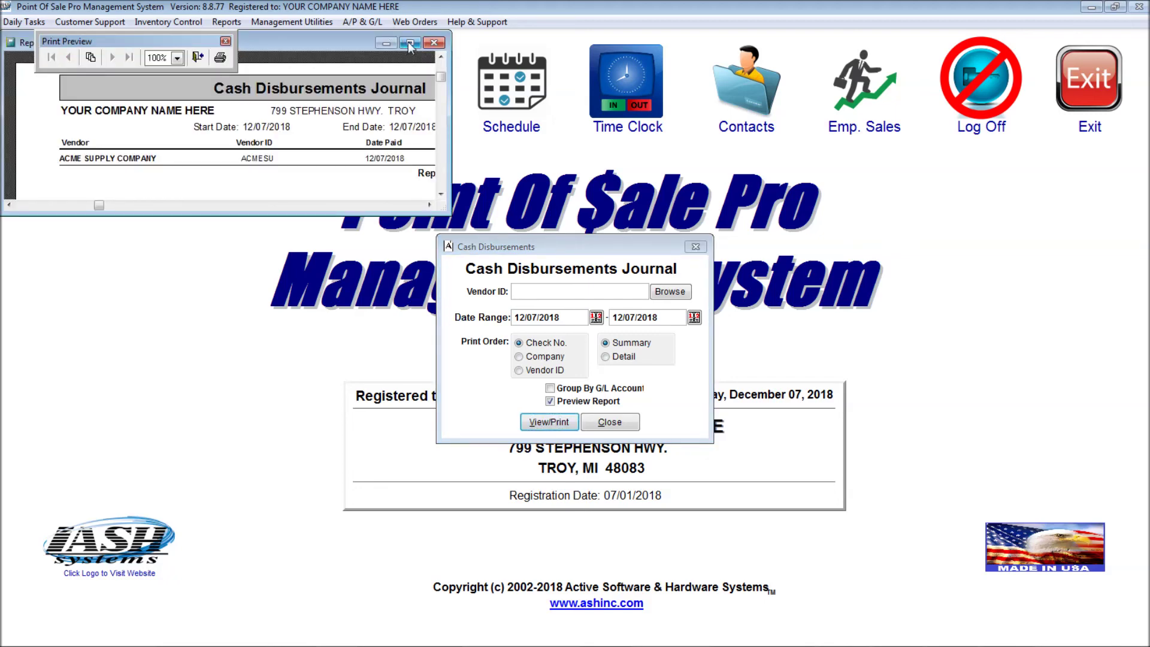
left_click(410, 43)
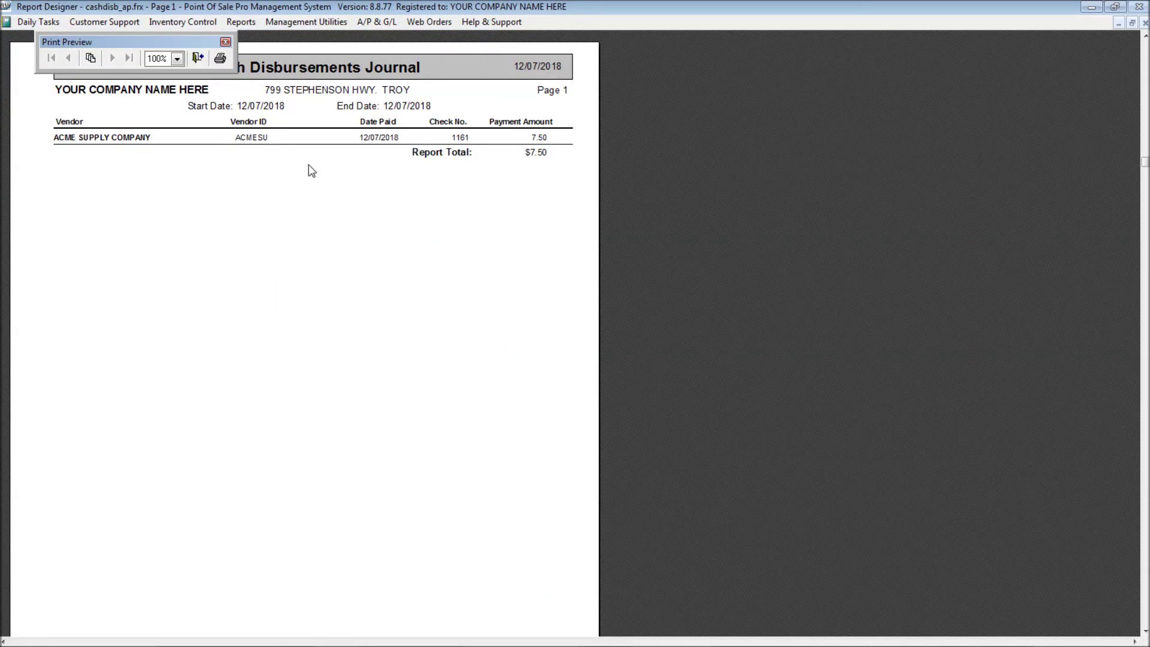
key("Escape")
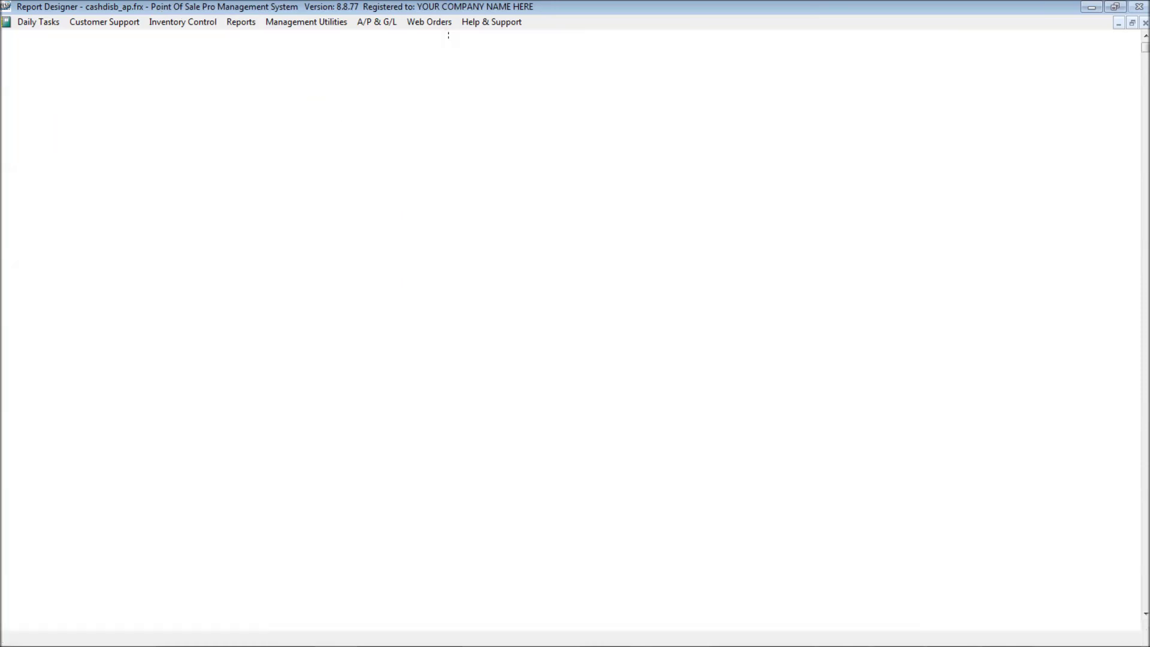
left_click(362, 24)
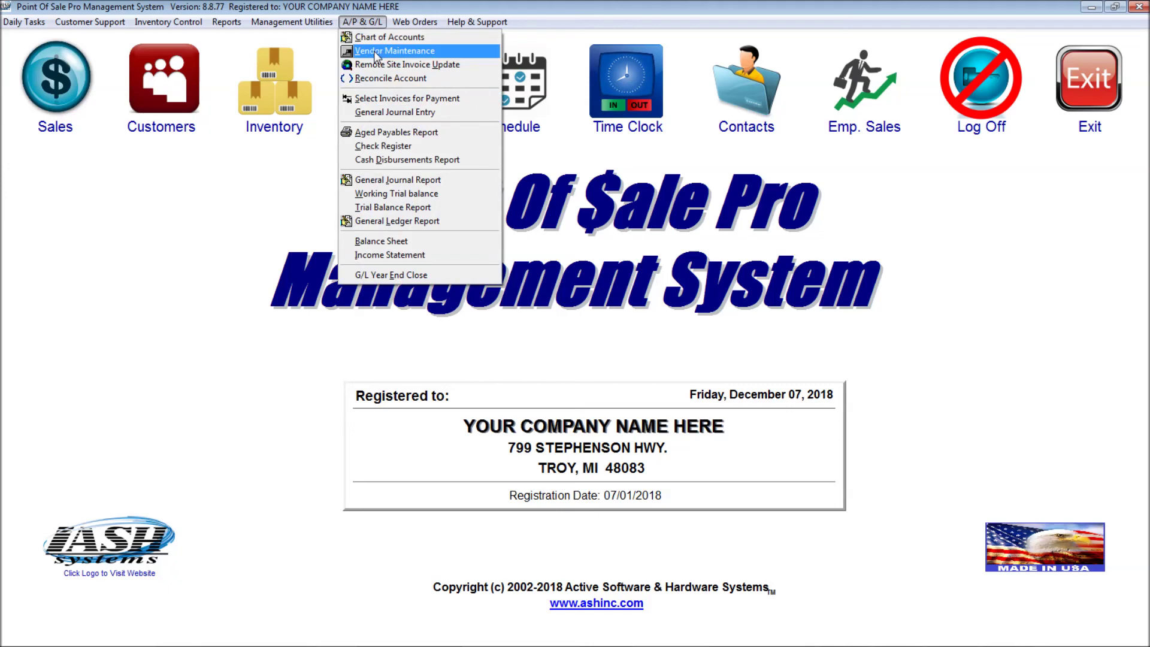
mouse_move(156, 22)
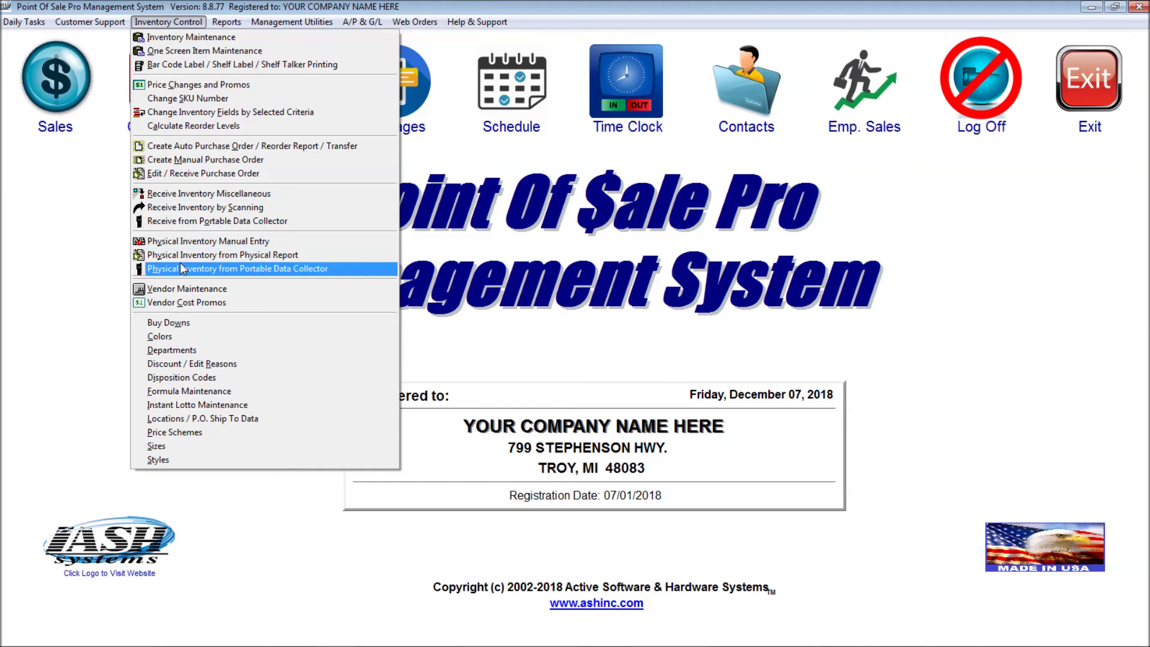
mouse_move(363, 27)
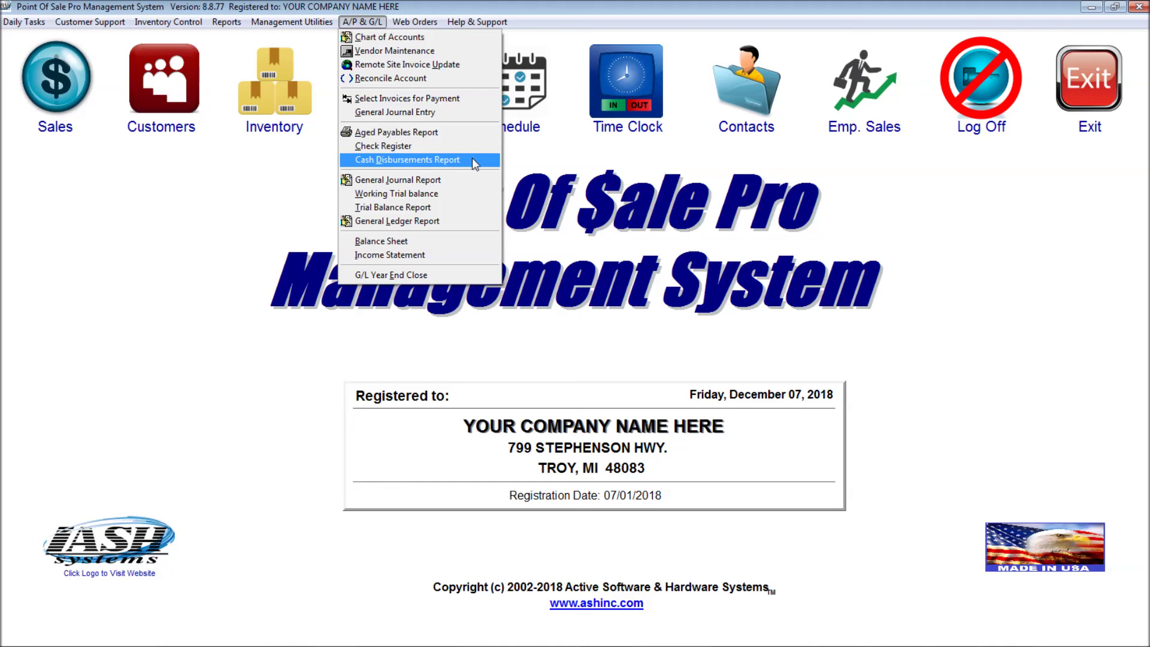
left_click(568, 226)
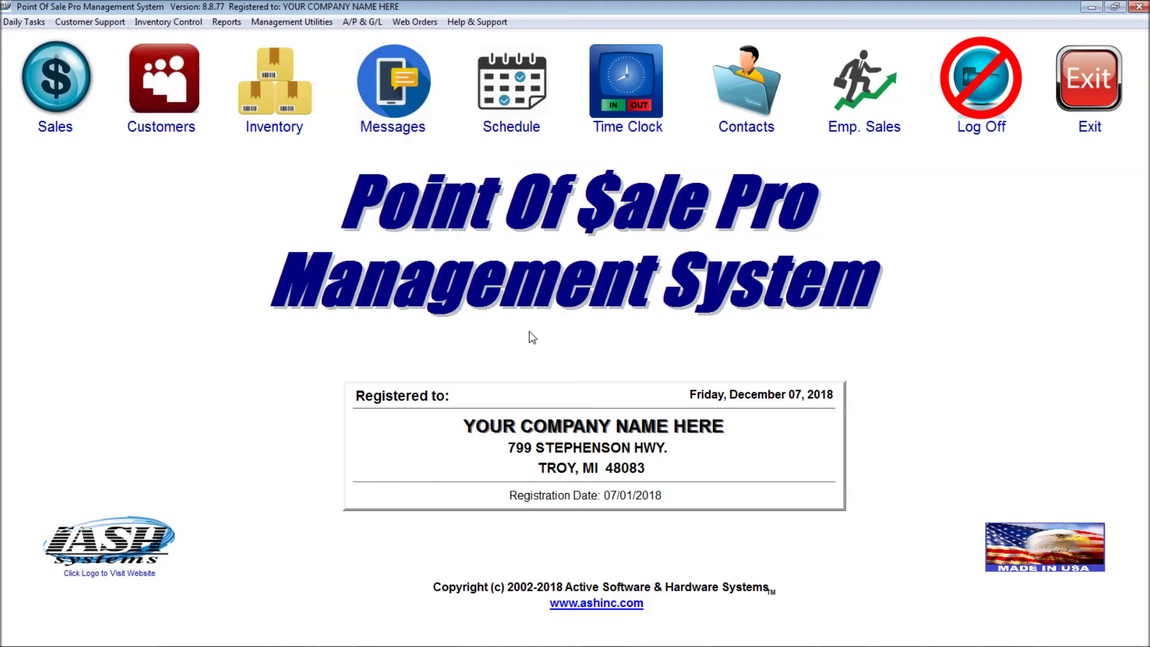